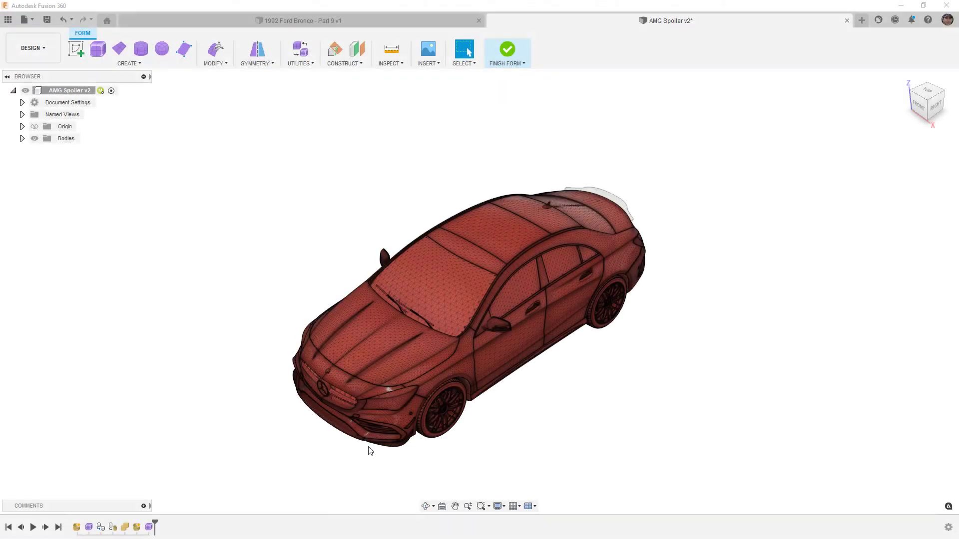
Orbit around the car's right side, spoiler and rear to survey the whole model.
middle_click_drag(537, 430, 501, 415, "shift")
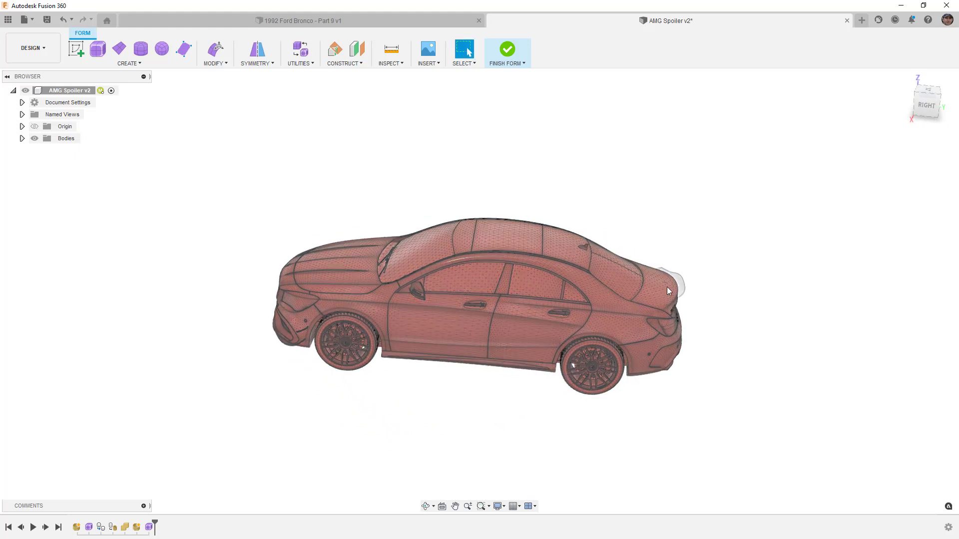
scroll(674, 287, "up", 8)
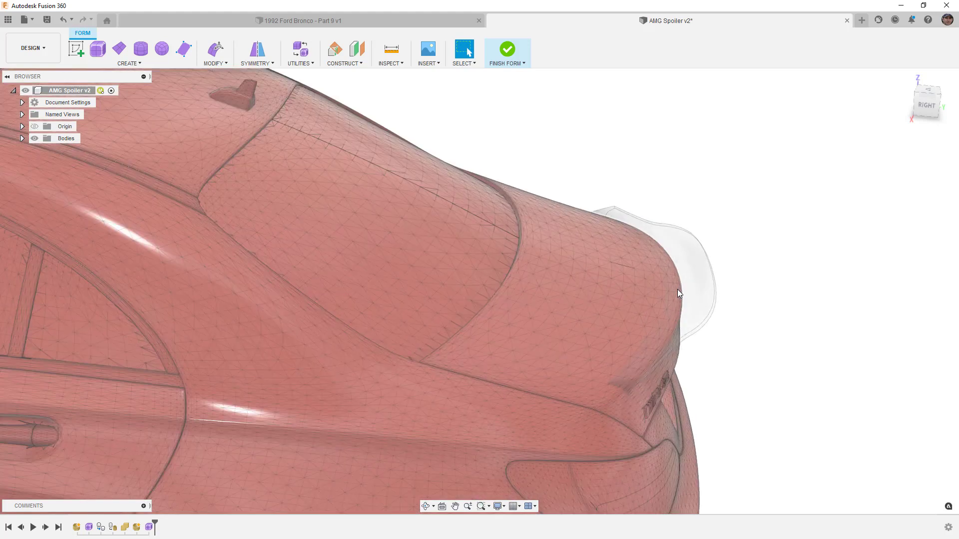
middle_click_drag(677, 294, 666, 295, "shift")
scroll(670, 331, "down", 8)
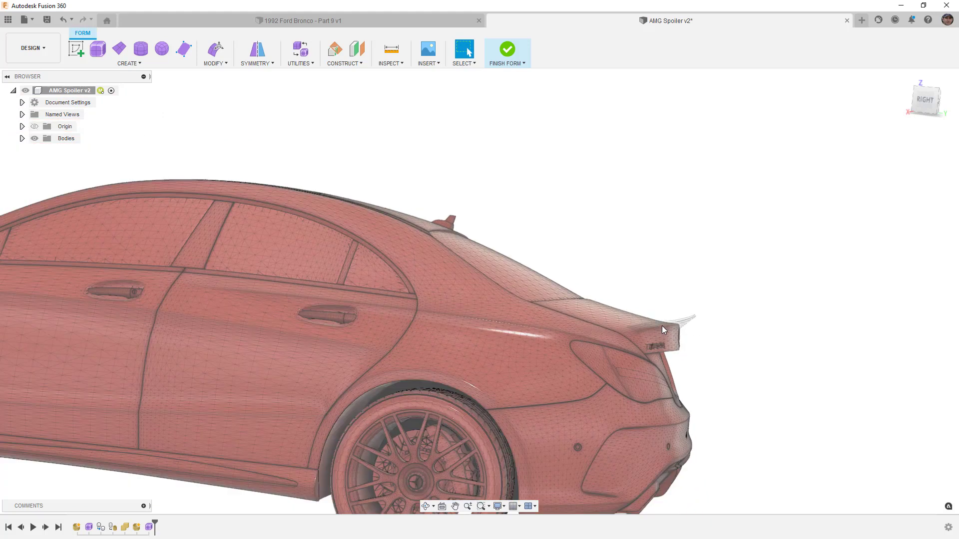
scroll(661, 325, "down", 5)
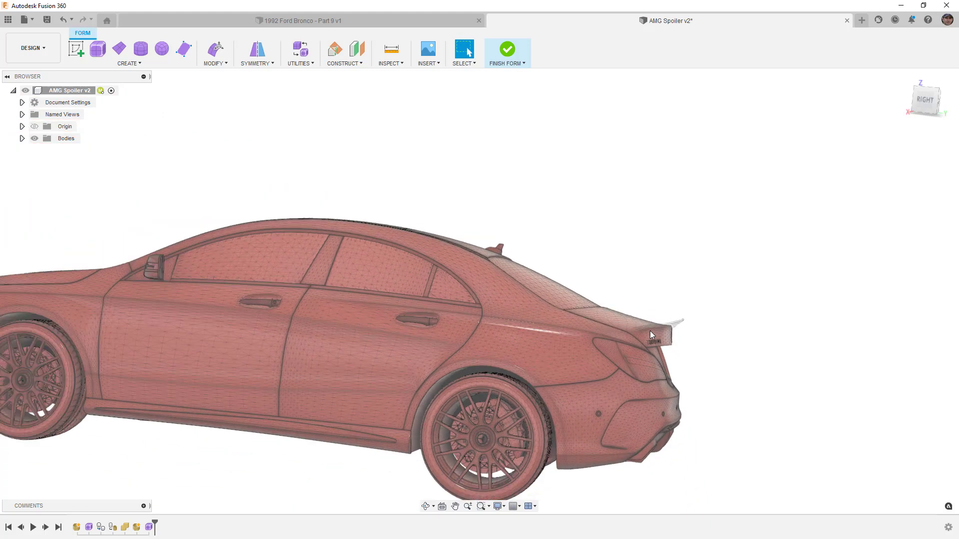
middle_click_drag(649, 331, 578, 291, "shift")
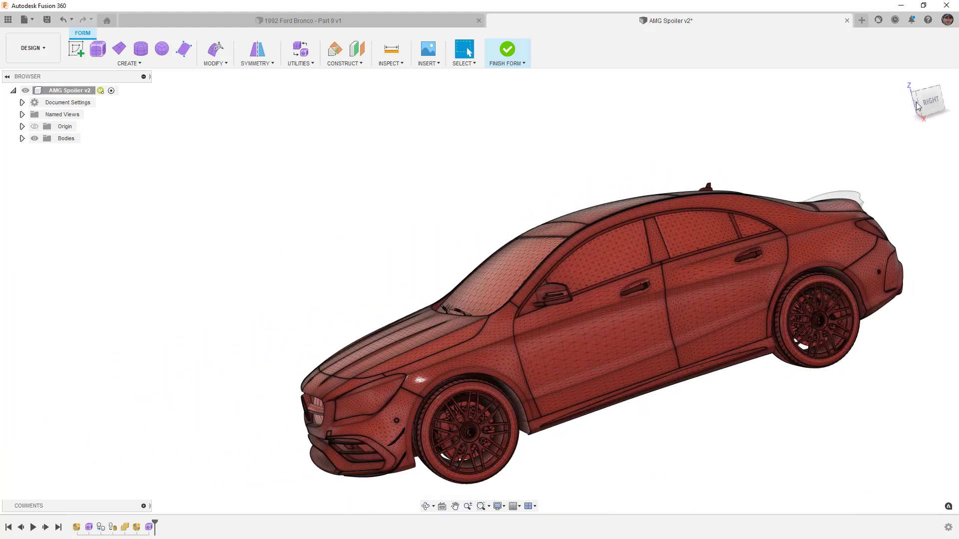
Snap the ViewCube to the right, then front, view and zoom onto the hood.
left_click(928, 105)
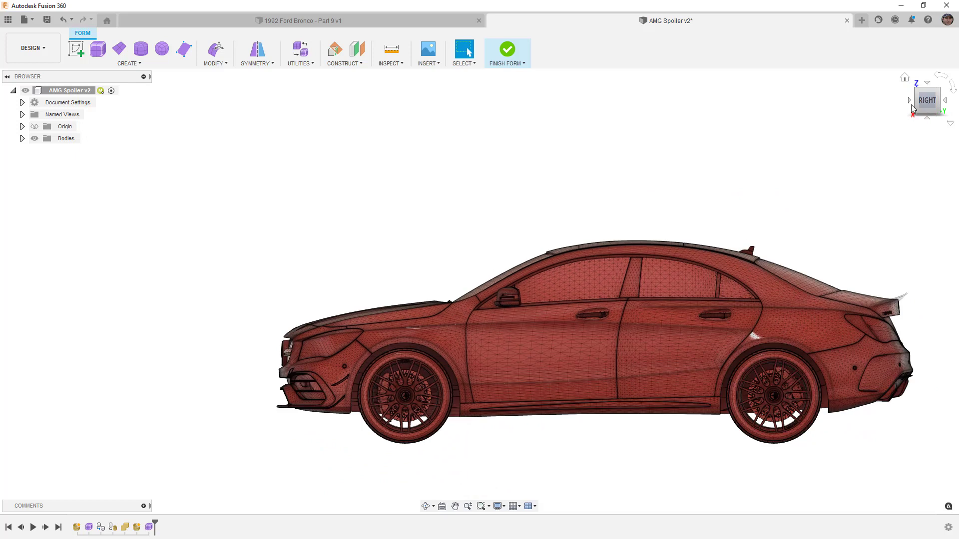
left_click(908, 102)
scroll(455, 320, "up", 6)
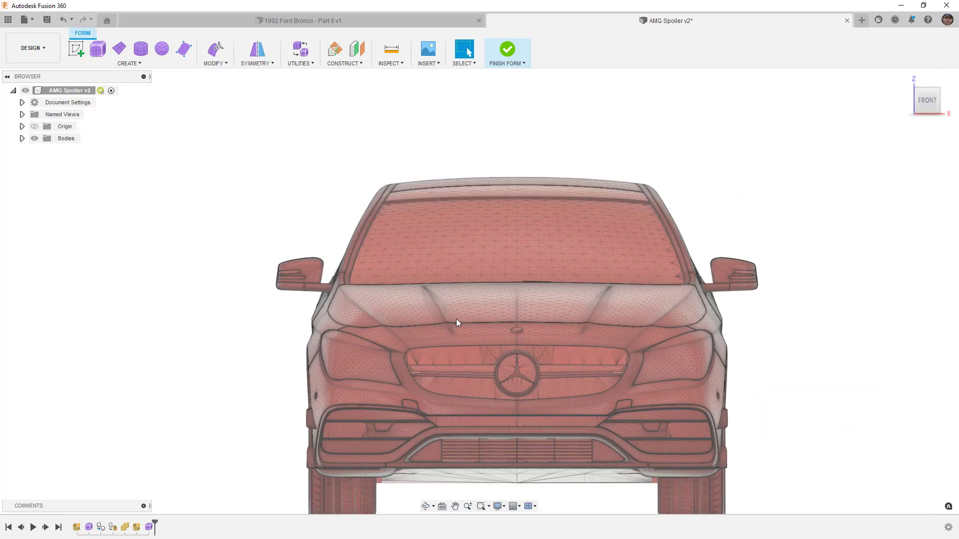
scroll(459, 320, "up", 3)
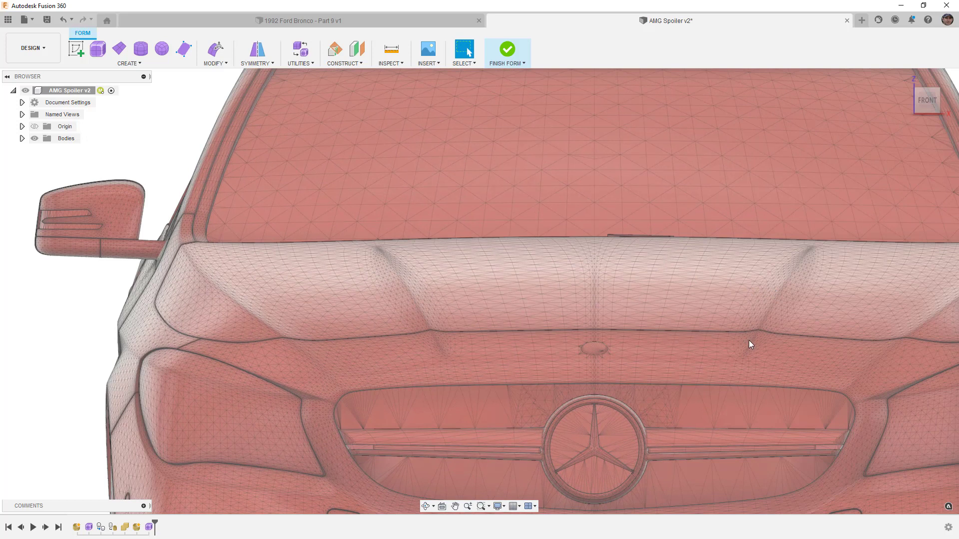
scroll(749, 342, "up", 3)
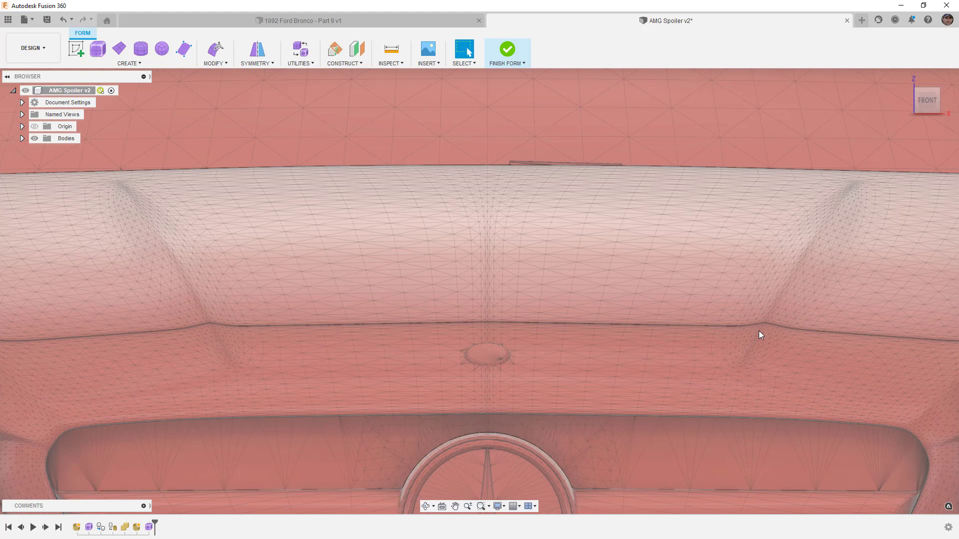
scroll(690, 337, "down", 2)
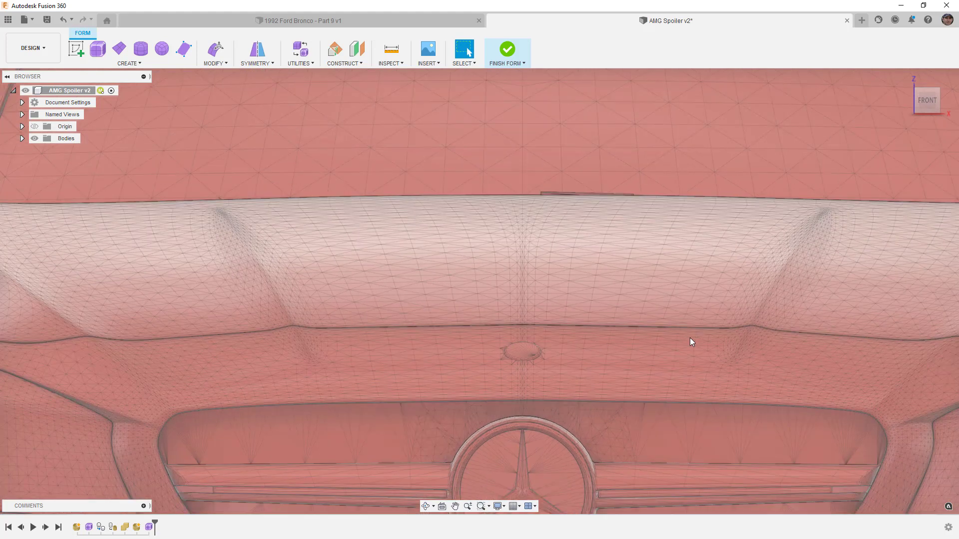
scroll(469, 325, "down", 2)
scroll(469, 323, "down", 3)
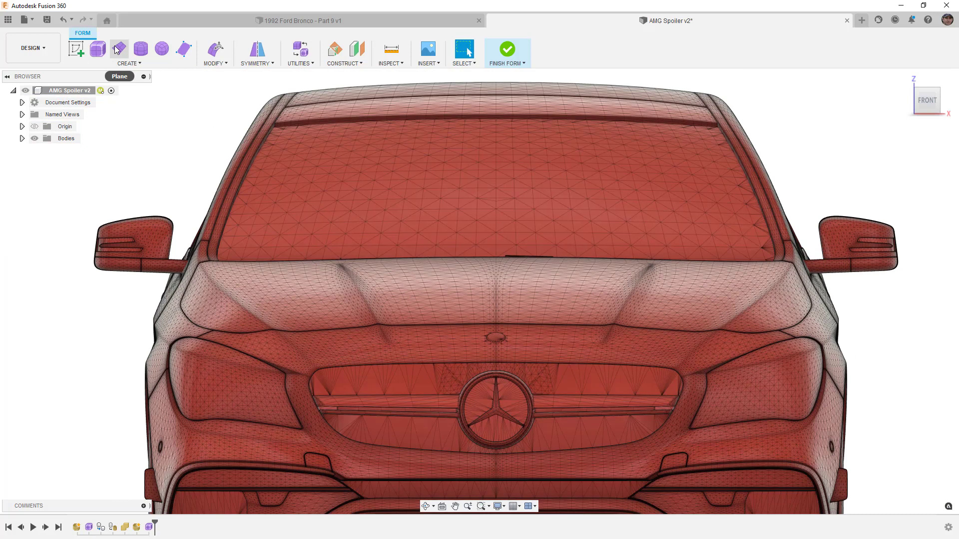
Draw a 961.637 mm by 116.06 mm 2-by-2 T-spline plane across the hood in front view.
left_click(118, 50)
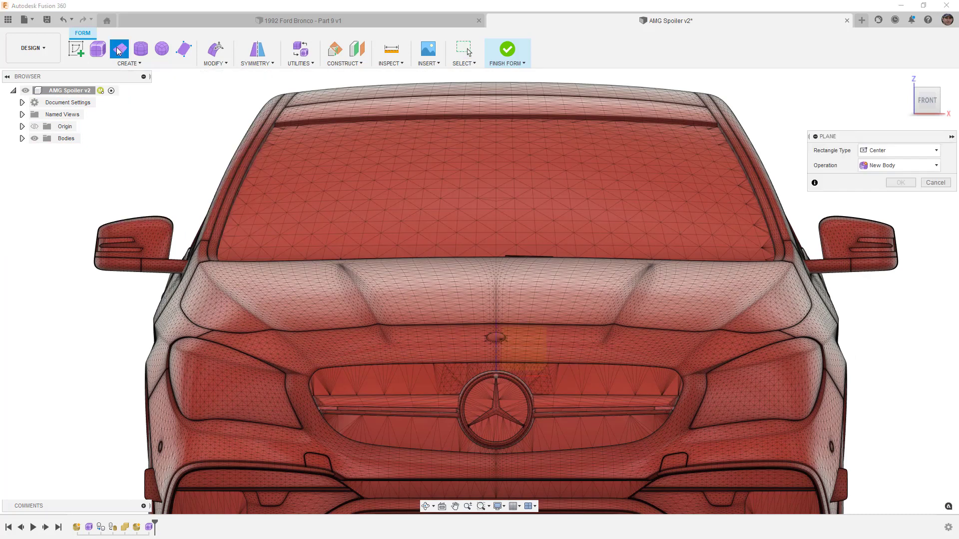
scroll(310, 160, "down", 3)
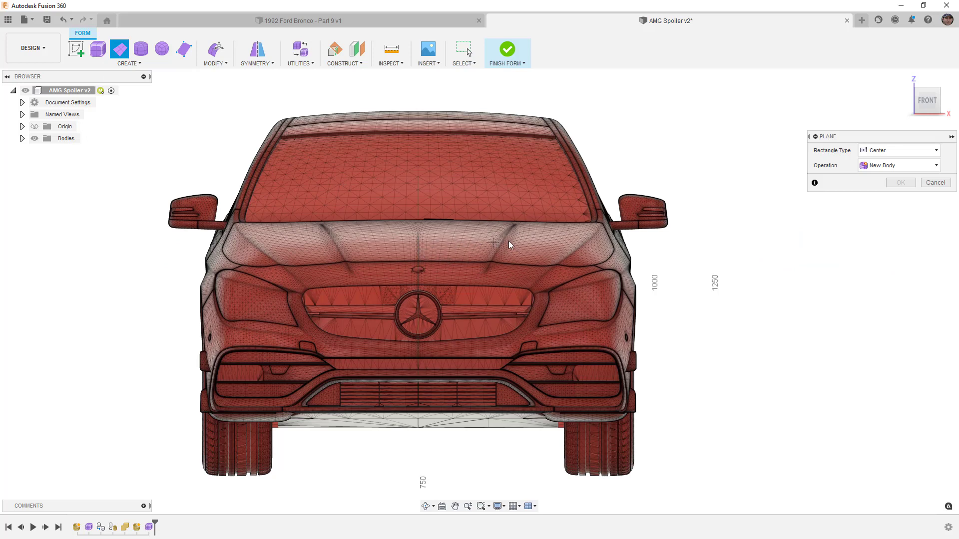
left_click(621, 250)
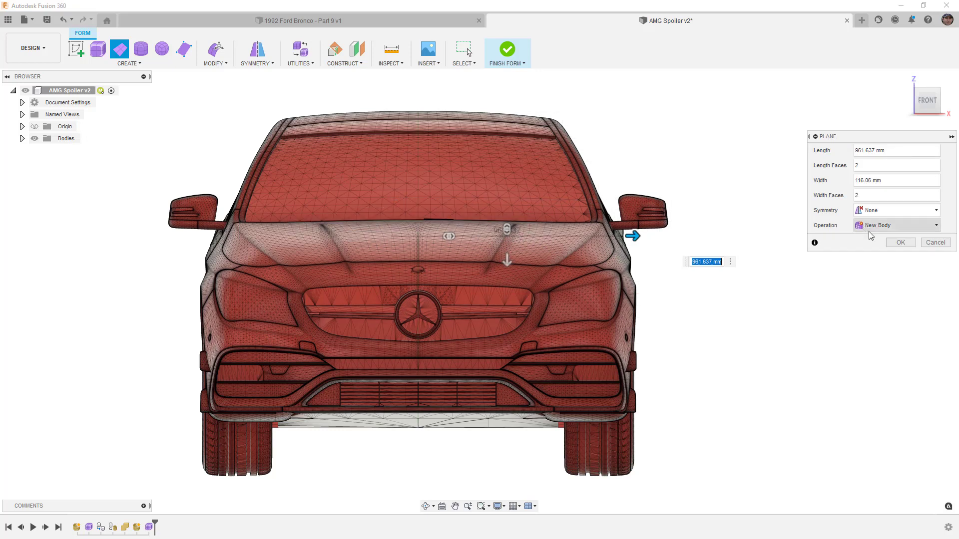
left_click(898, 243)
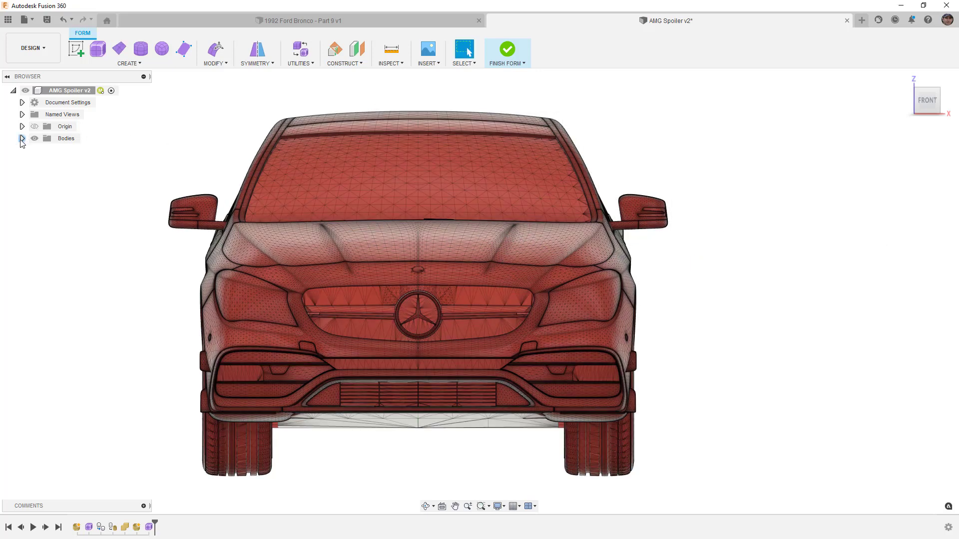
With Edit Form on Body3, move the plane rearward onto the hood in the right view.
left_click(22, 138)
left_click(75, 187)
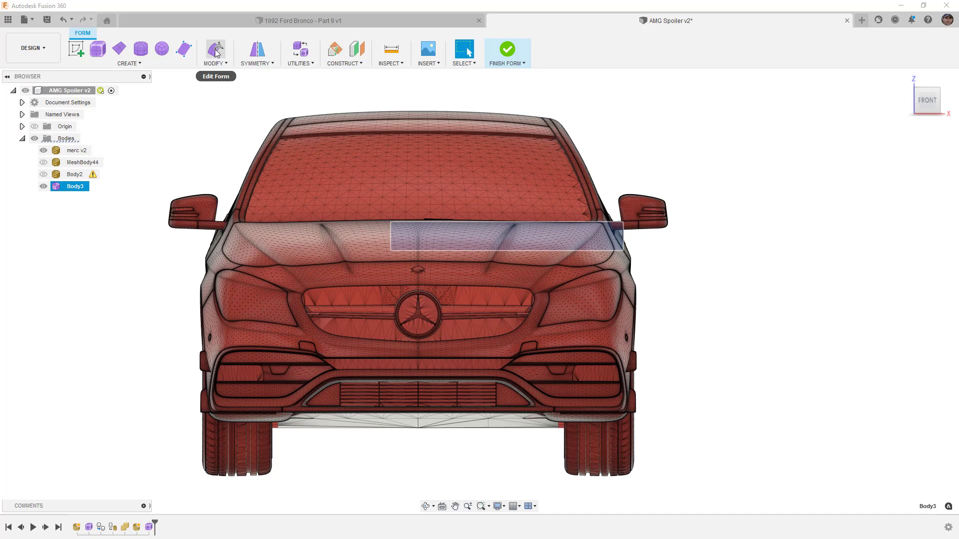
left_click(216, 50)
left_click_drag(516, 214, 524, 164)
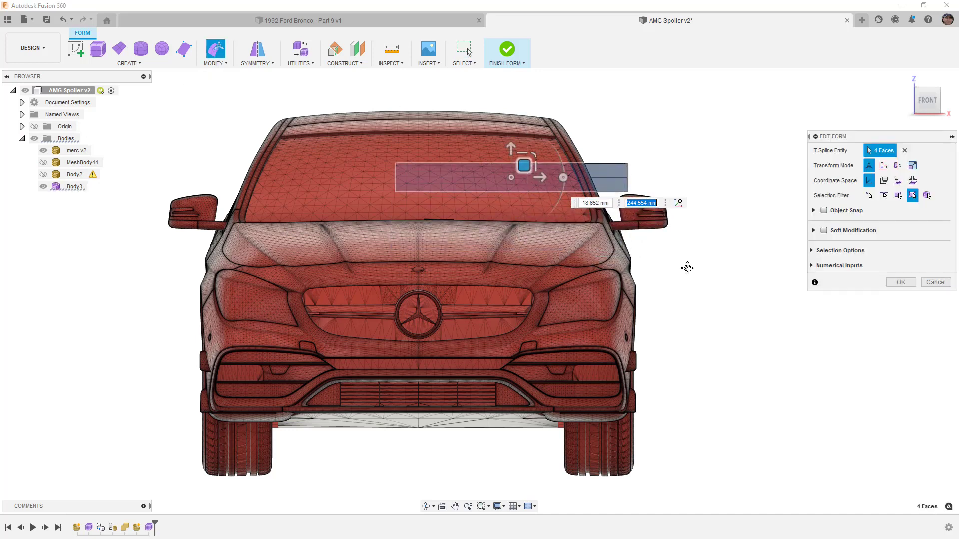
middle_click_drag(687, 268, 672, 257)
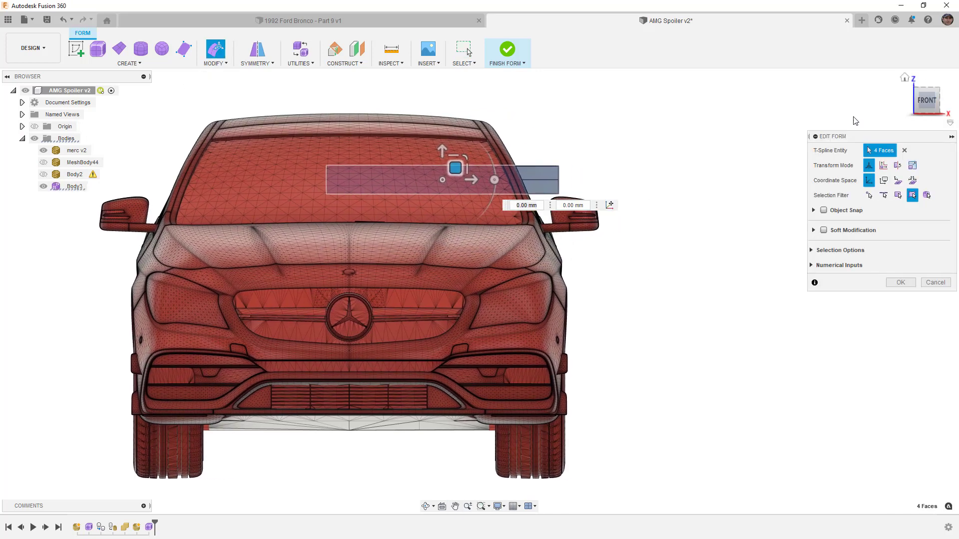
left_click(946, 101)
left_click_drag(699, 167, 378, 194)
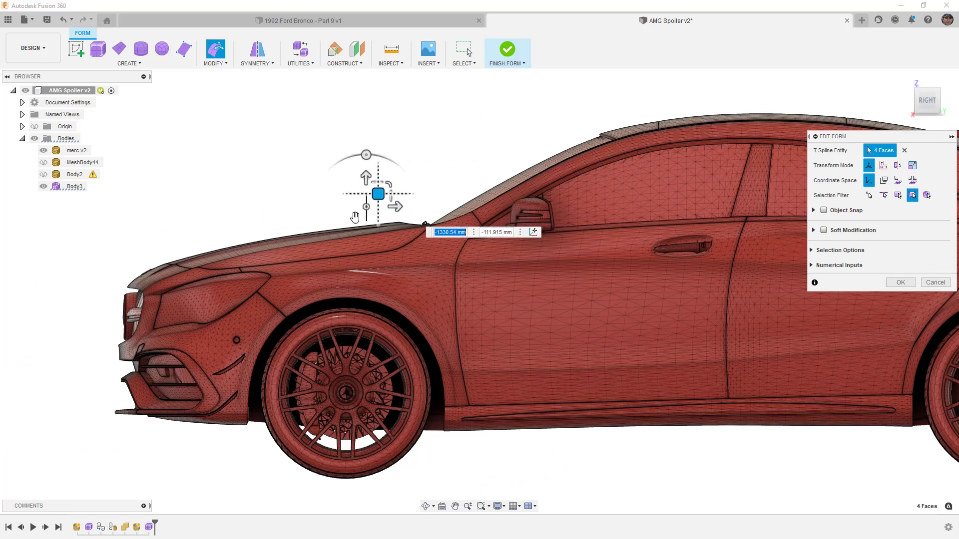
In front view, shift the plane about 117.8 mm right over the hood and confirm.
middle_click_drag(379, 194, 407, 197)
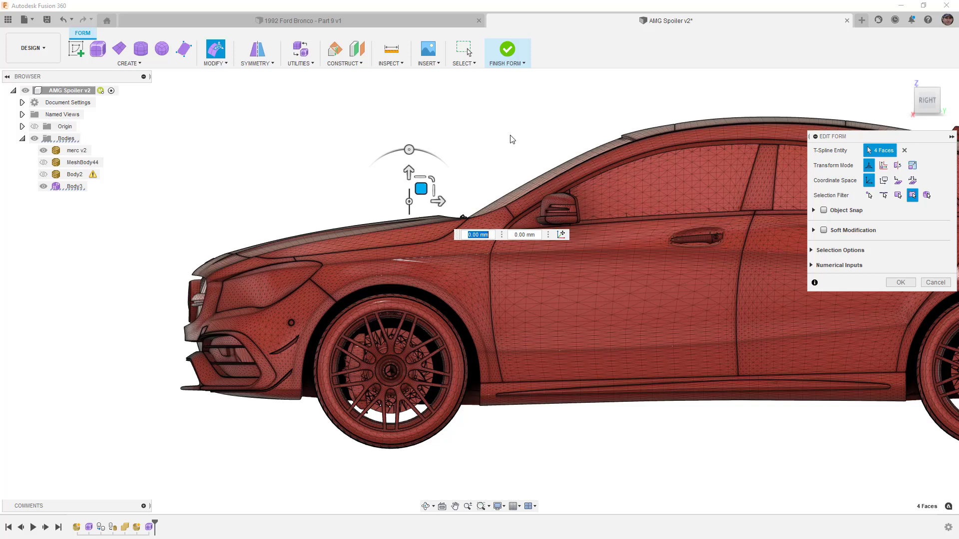
middle_click_drag(497, 139, 569, 141, "shift")
left_click(926, 101)
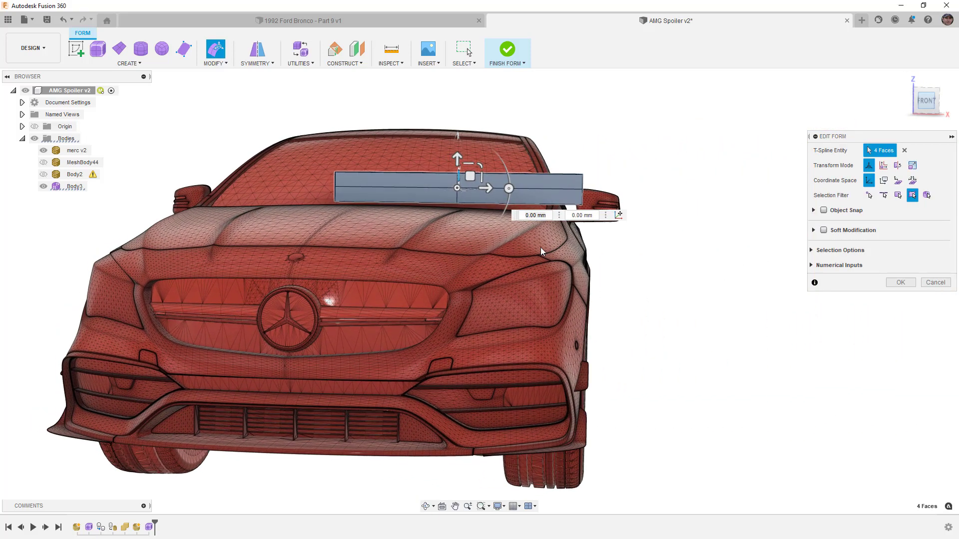
scroll(483, 218, "up", 5)
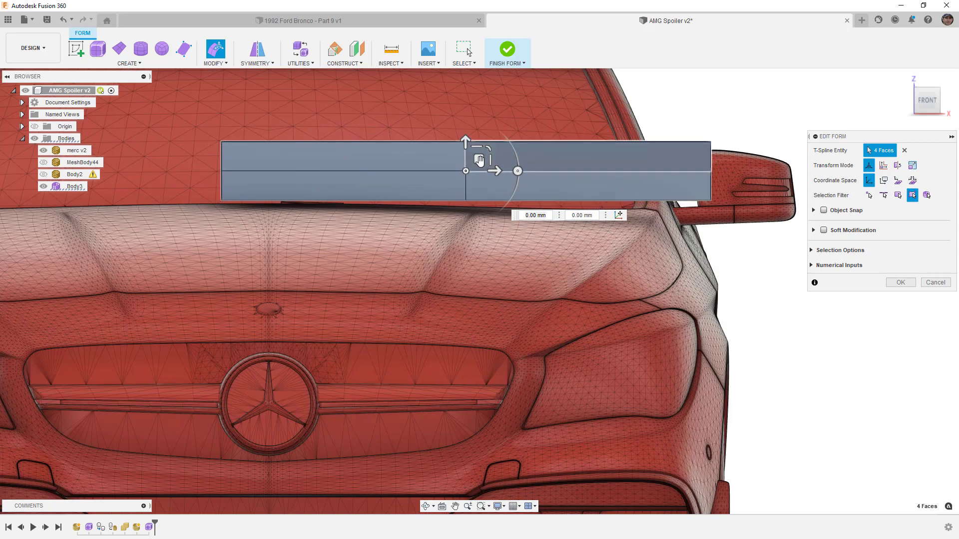
left_click_drag(478, 159, 538, 159)
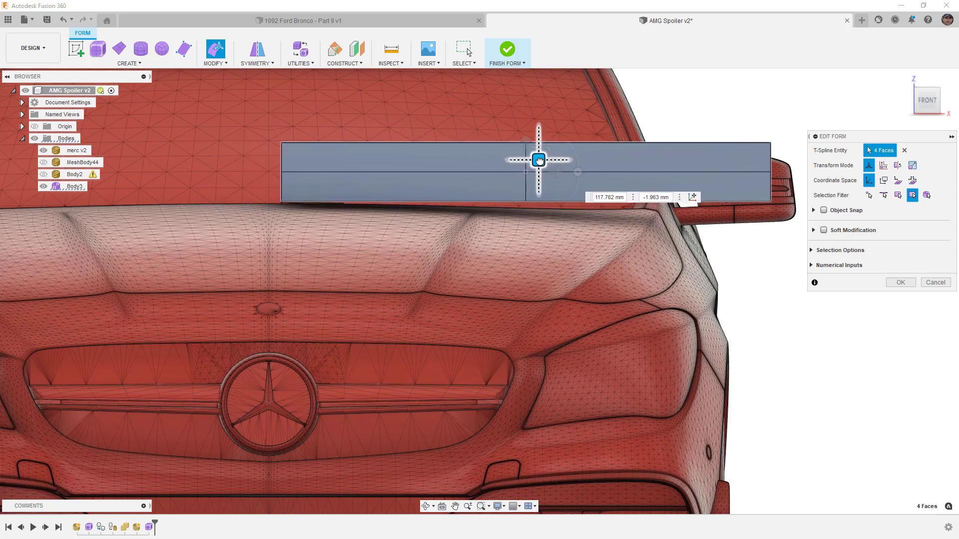
left_click(907, 283)
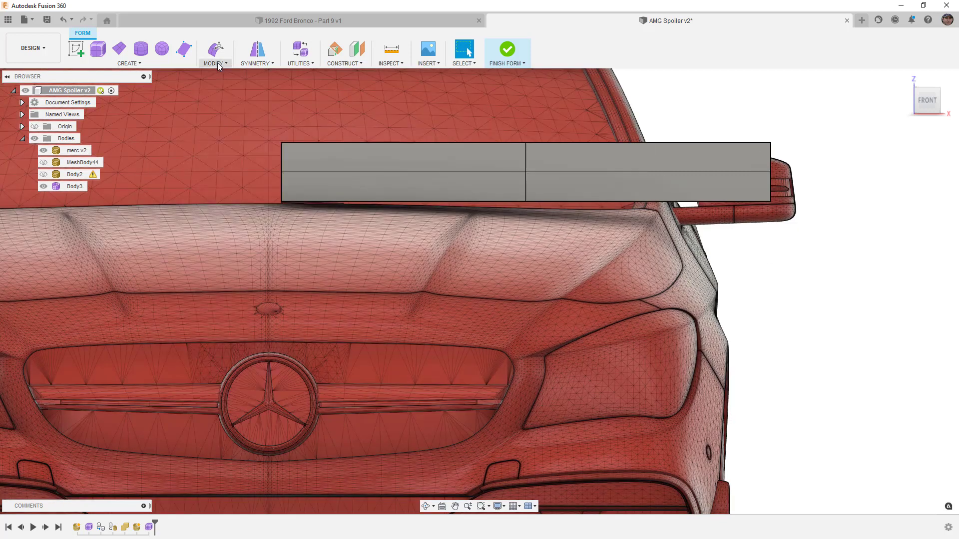
Open Pull with an Auto target and Surface Points pull type.
left_click(216, 62)
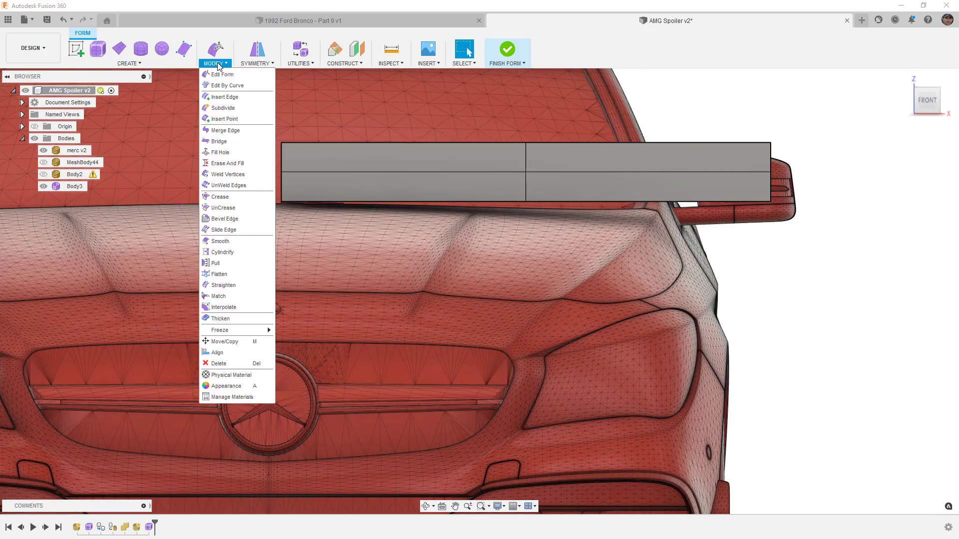
left_click(222, 263)
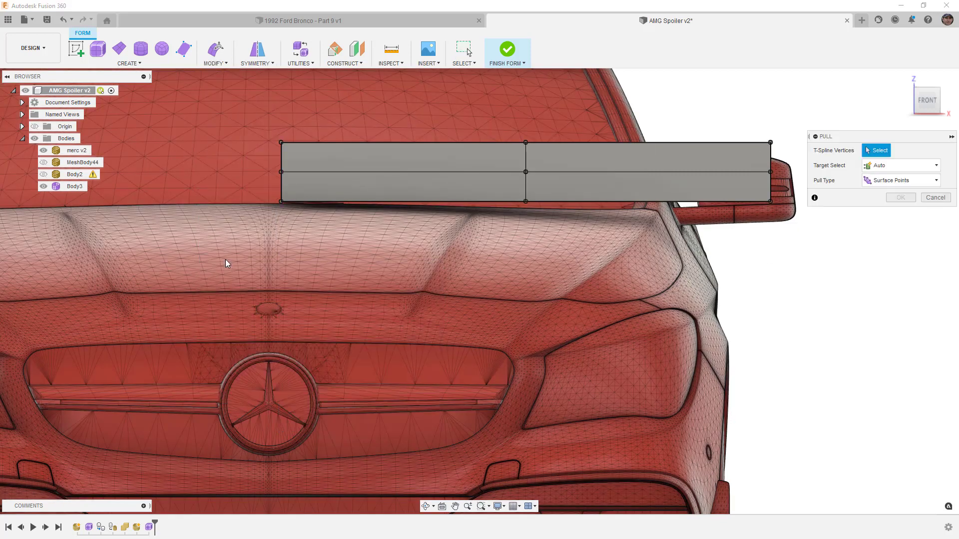
left_click(904, 170)
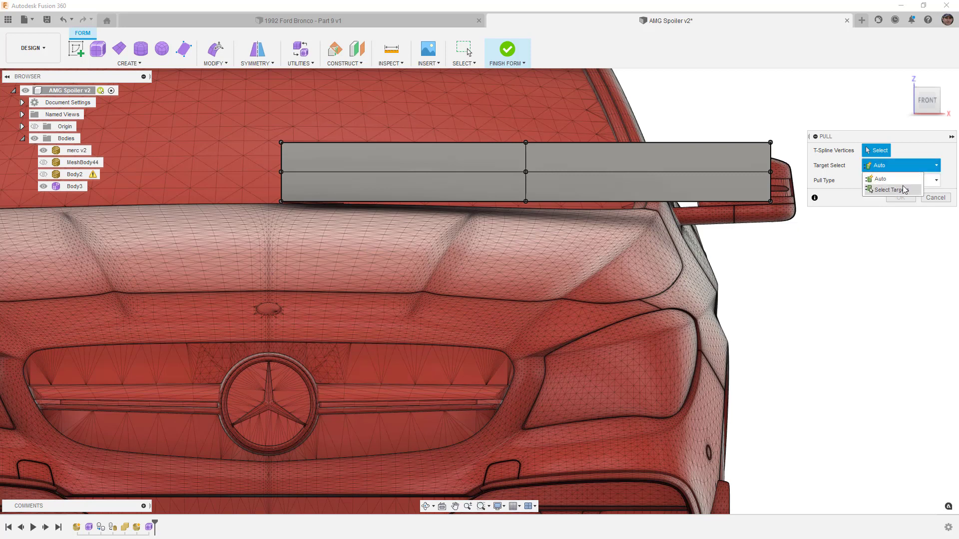
left_click(902, 180)
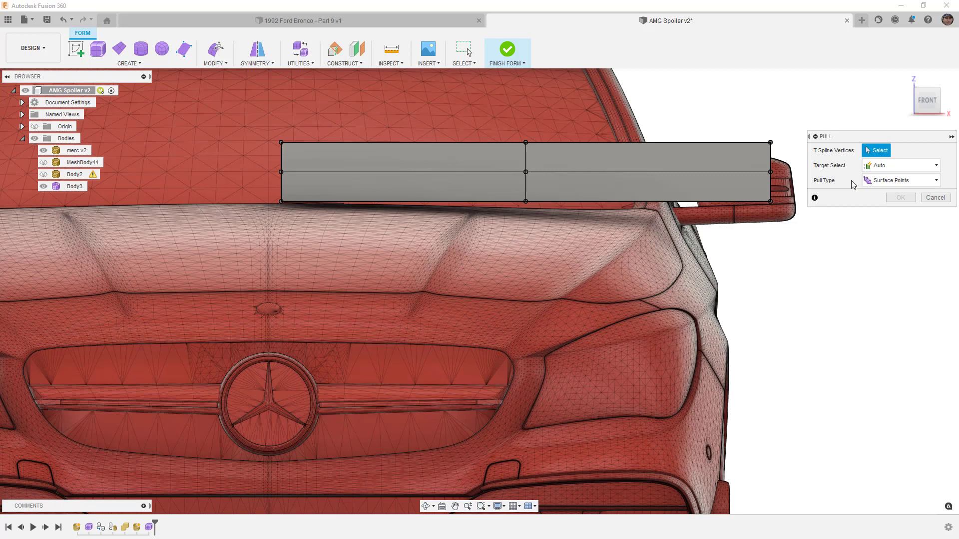
left_click(894, 180)
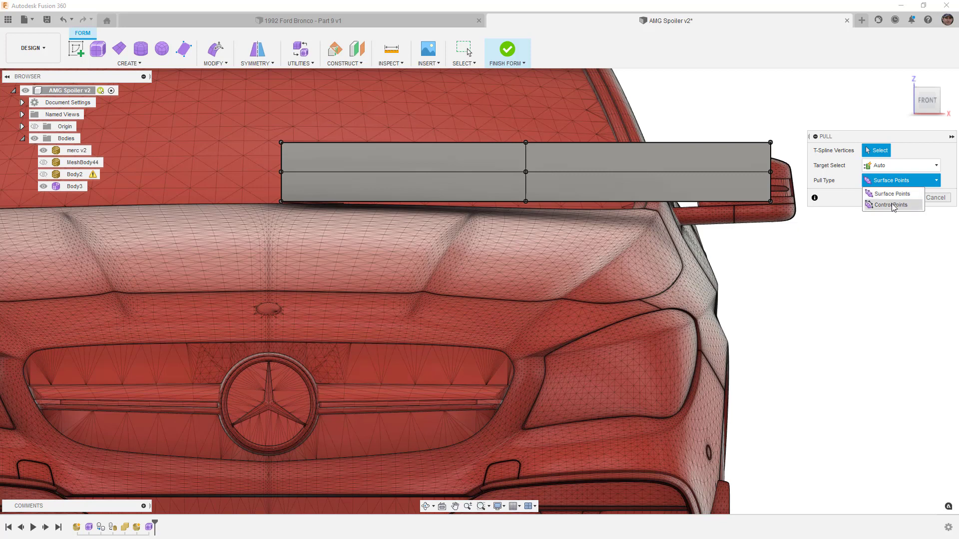
left_click(901, 140)
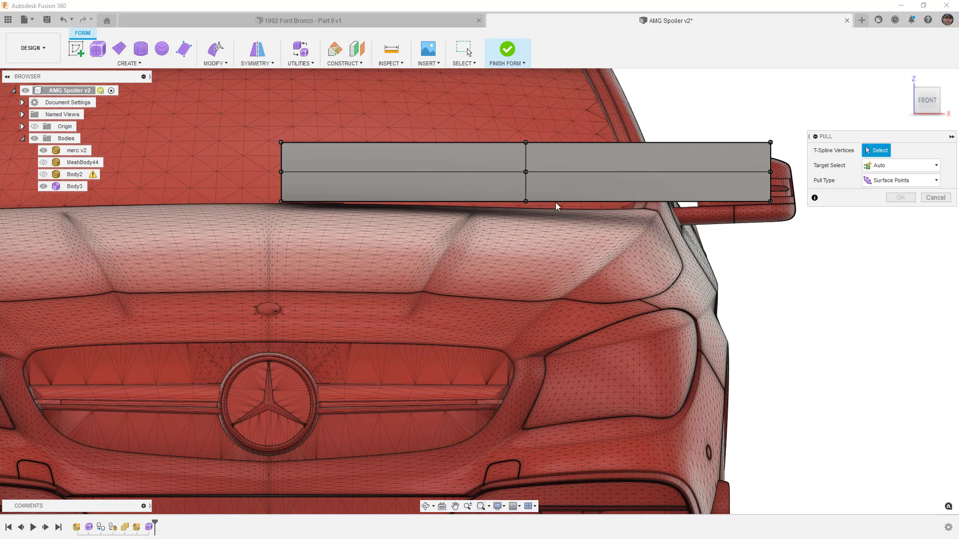
Pick the lower-left, middle and lower-right vertices, then hide merc v2 to check the preview.
left_click(281, 201)
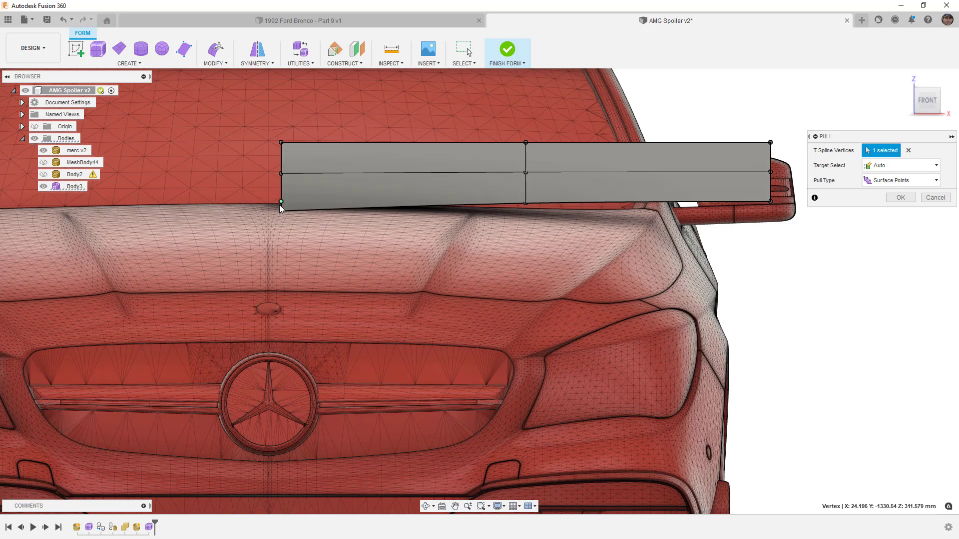
scroll(283, 208, "up", 2)
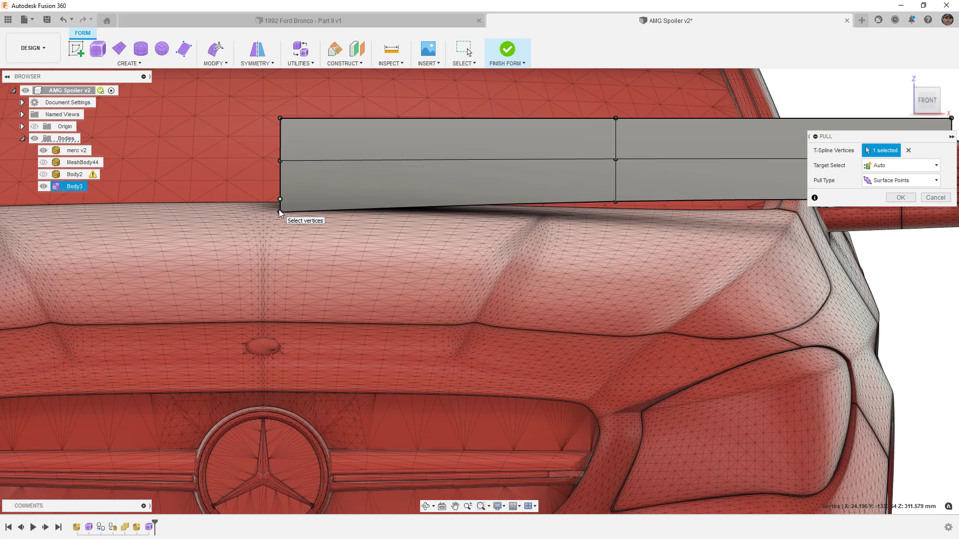
left_click(615, 202)
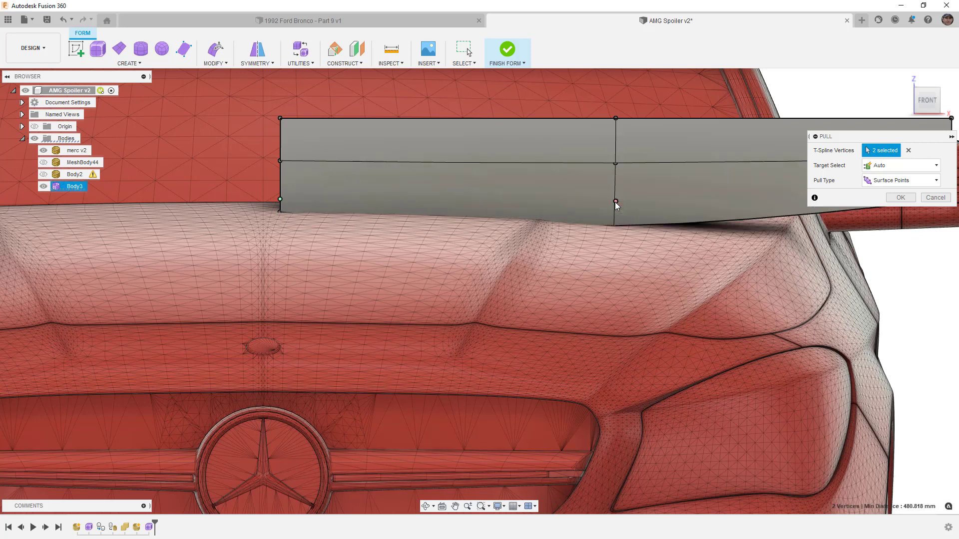
middle_click_drag(772, 230, 506, 225)
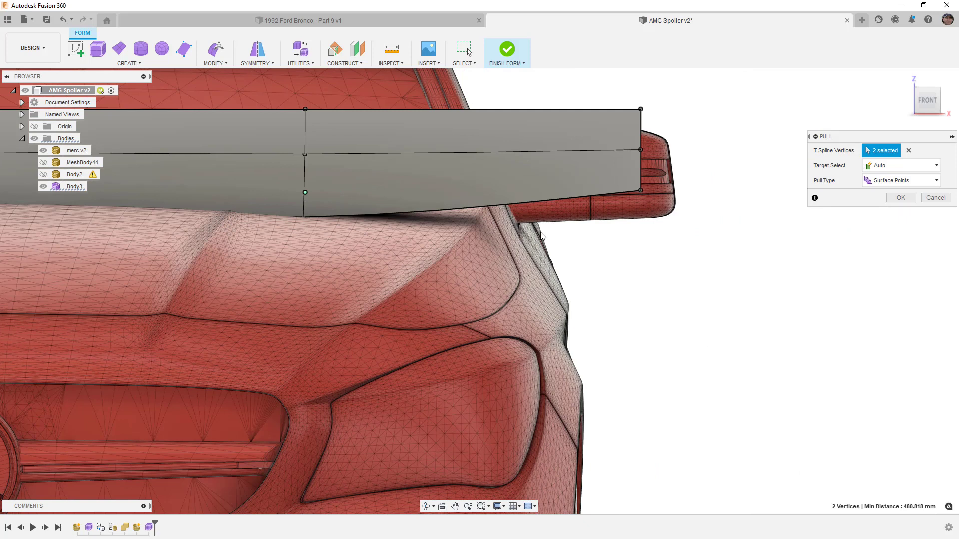
left_click(640, 191)
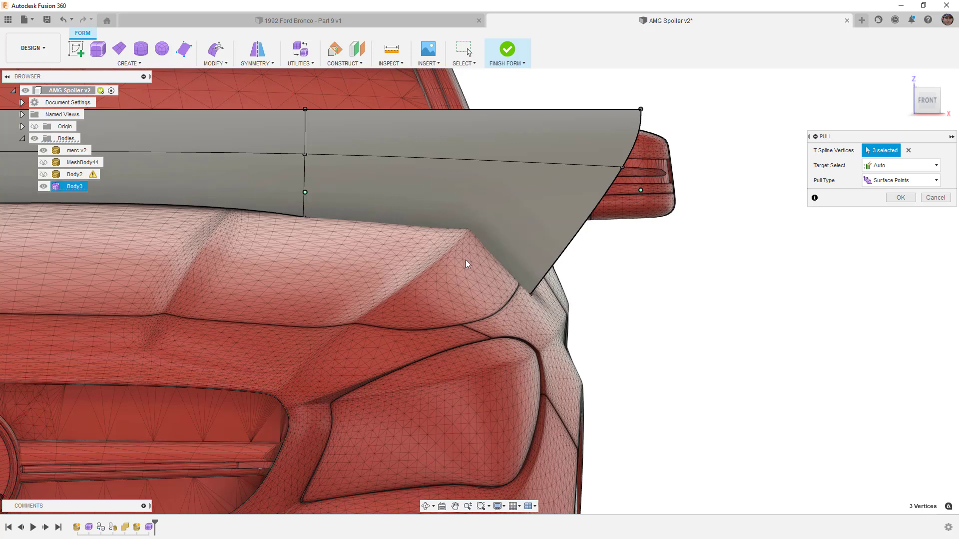
middle_click_drag(467, 263, 593, 256)
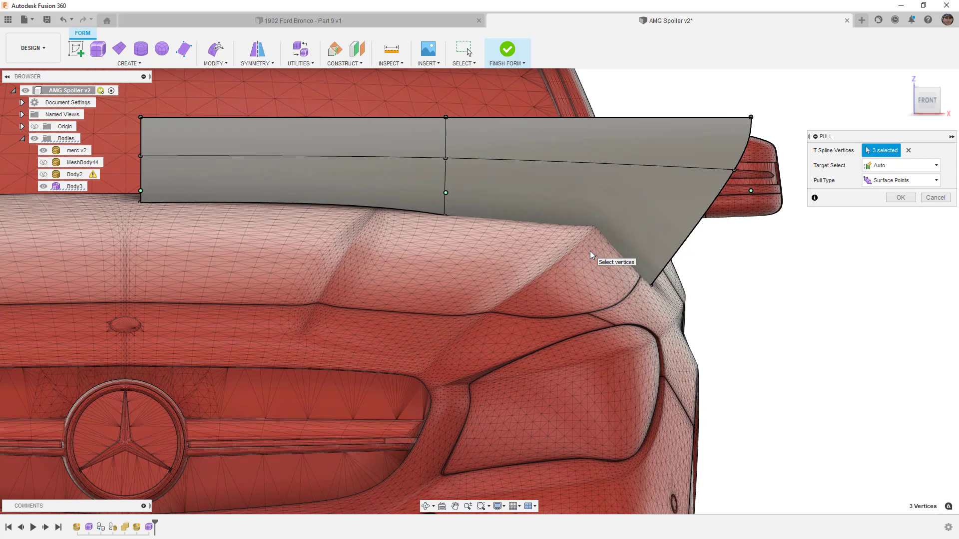
left_click(44, 150)
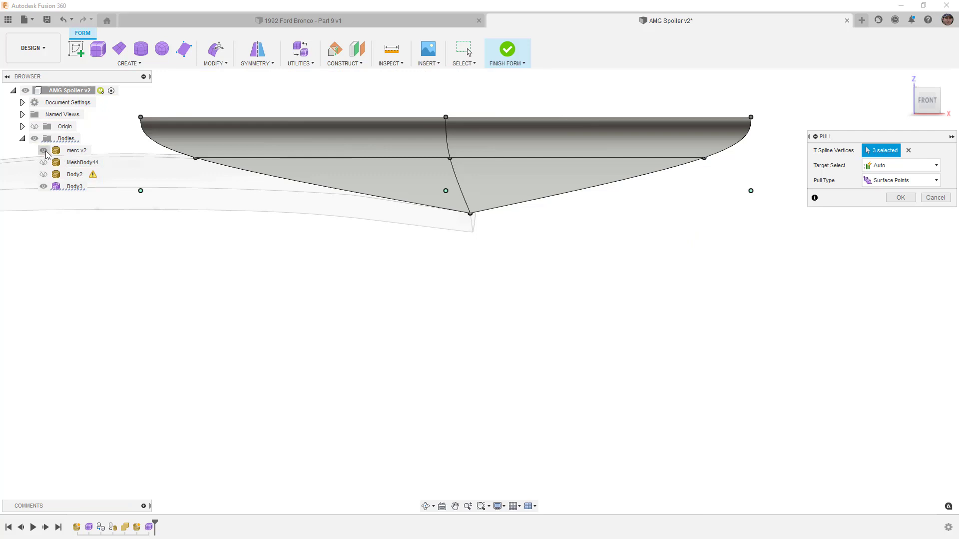
Apply the pull and inspect the spoiler plane with the car mesh hidden.
left_click(43, 150)
left_click(901, 200)
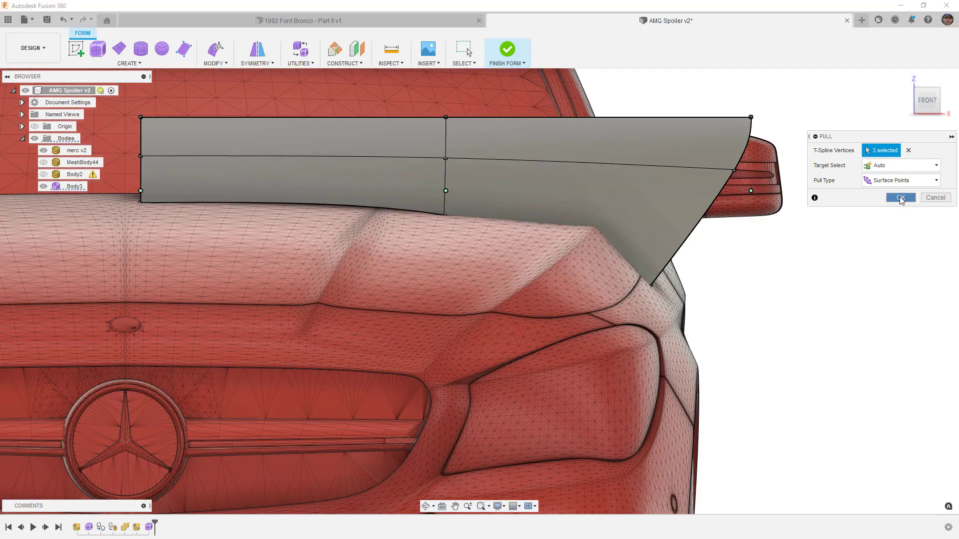
left_click(43, 150)
left_click(270, 214)
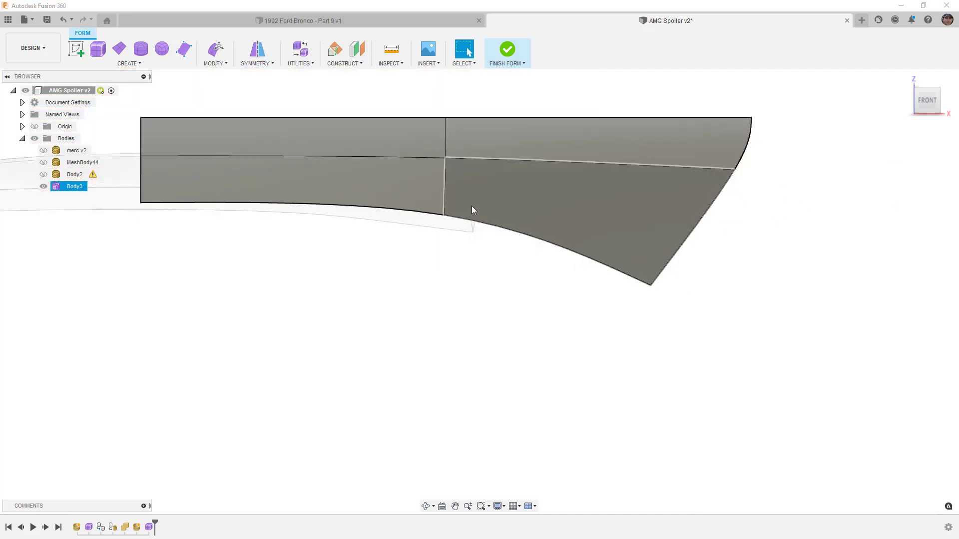
left_click(105, 208)
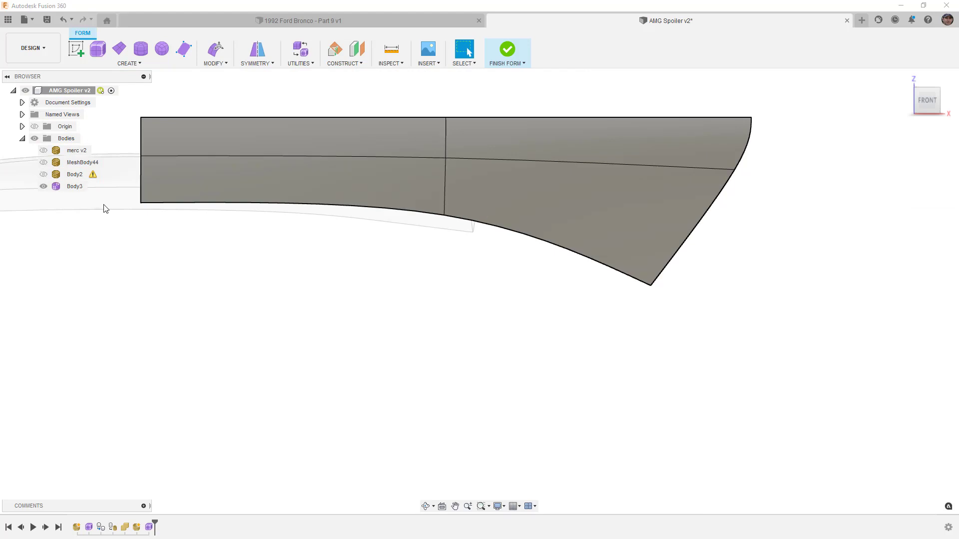
Undo the pull with Ctrl+Z to restore the flat 2-by-2 plane.
left_click(180, 202)
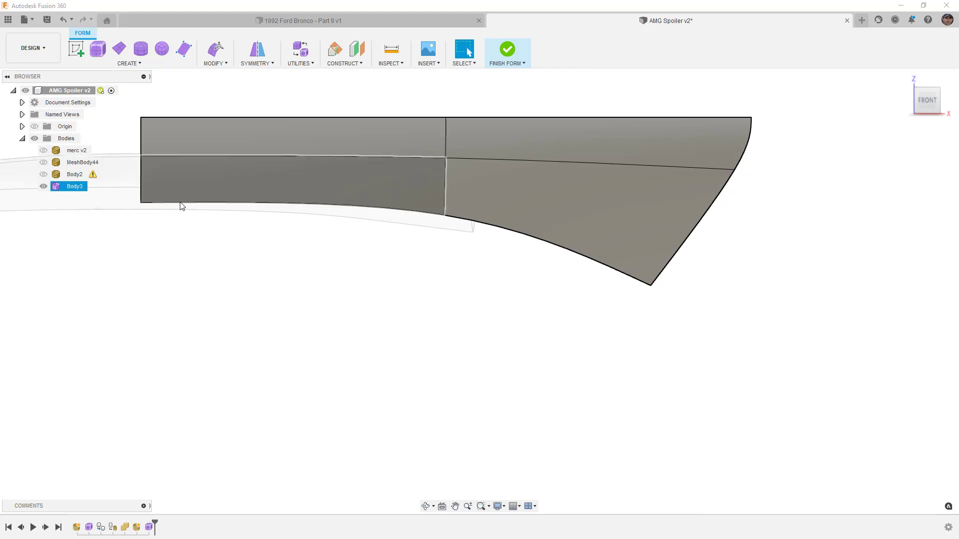
left_click(43, 150)
left_click(44, 151)
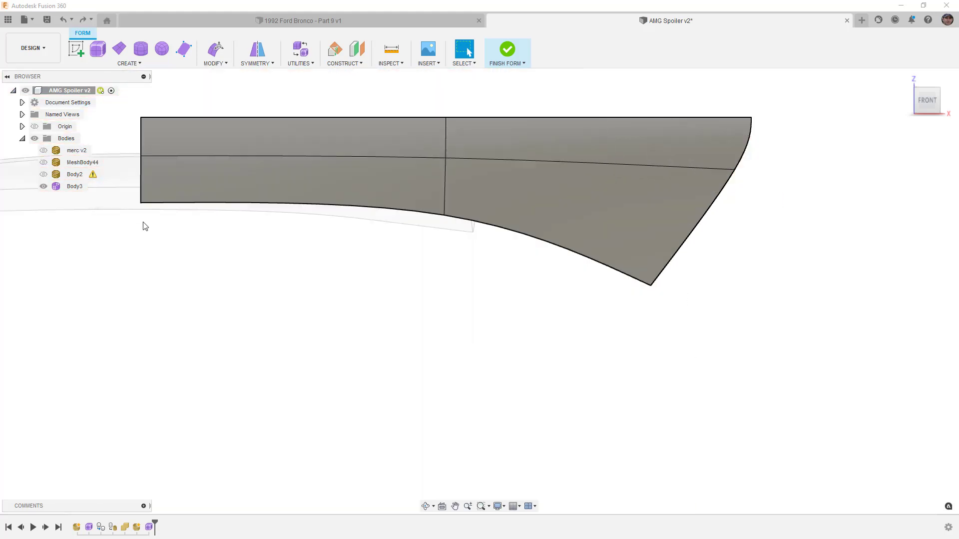
key("ctrl+z")
left_click(620, 181)
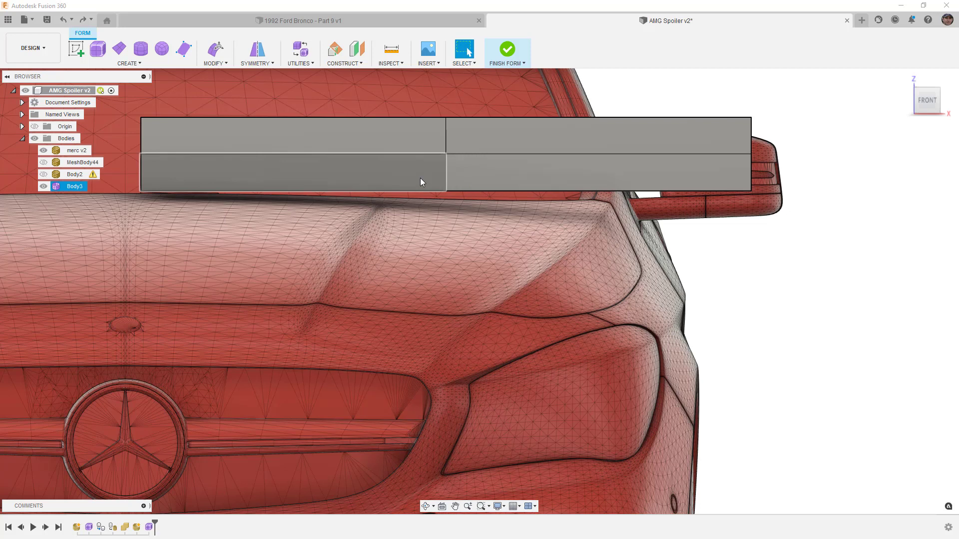
Select all four faces and subdivide them in Exact mode, 2 by 2, into a 4-by-4 grid.
left_click(394, 143)
left_click(399, 166, "shift")
left_click(484, 158, "shift")
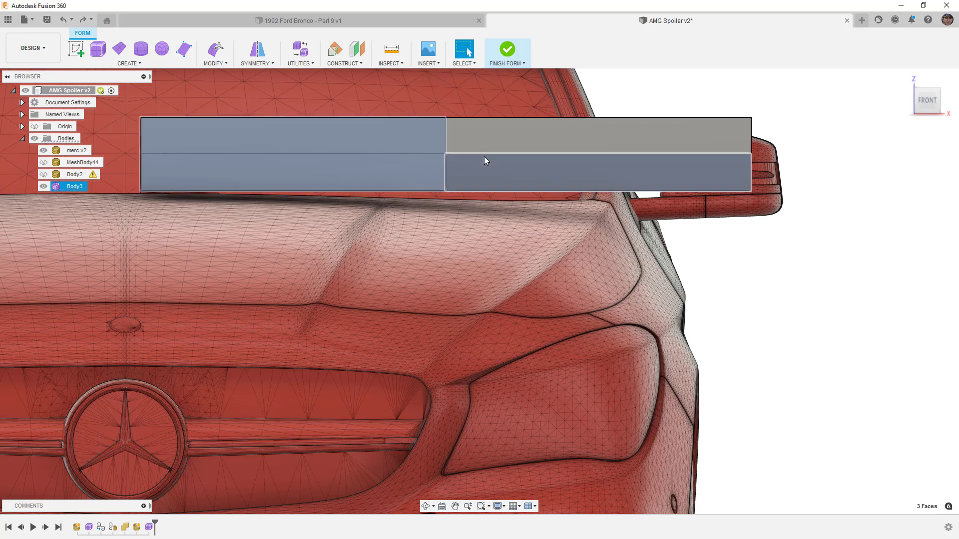
left_click(484, 143, "shift")
left_click(214, 63)
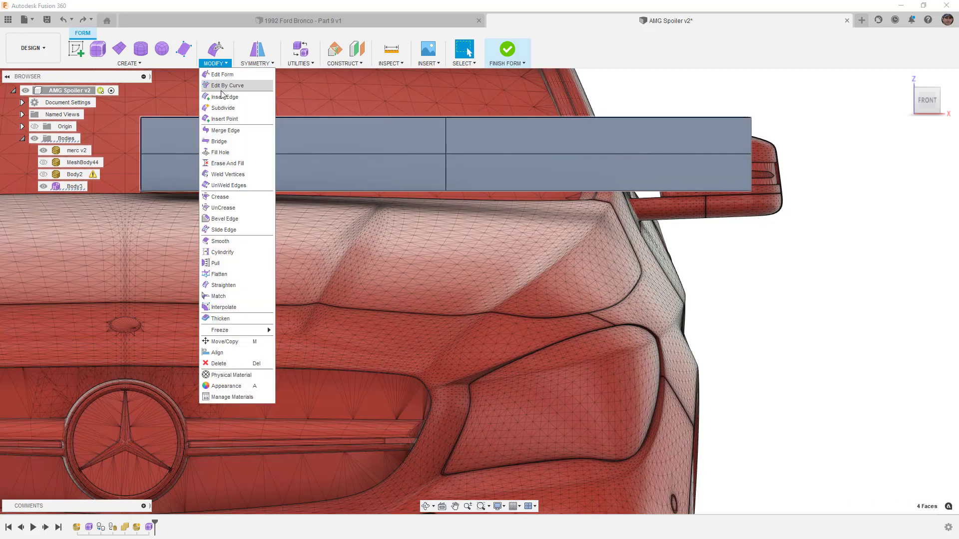
left_click(223, 108)
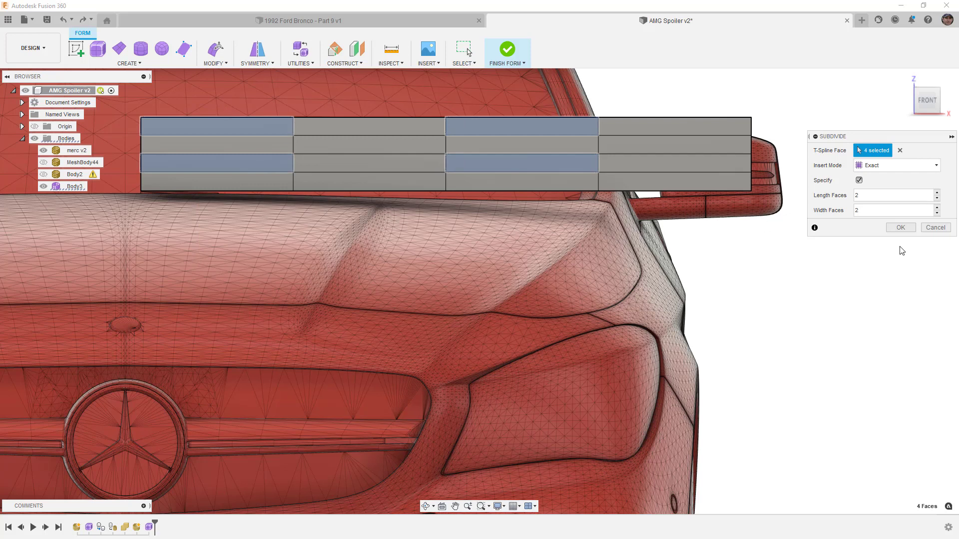
left_click(900, 228)
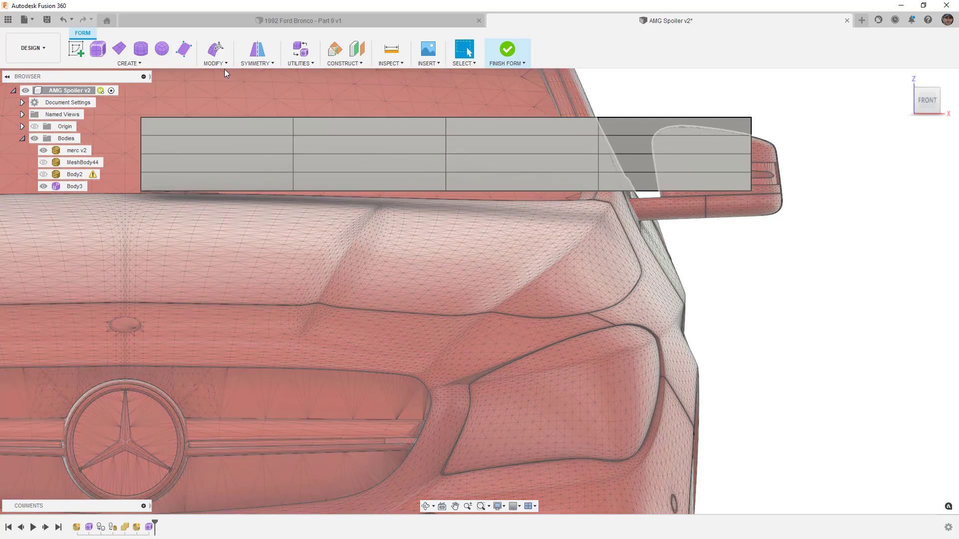
left_click(223, 64)
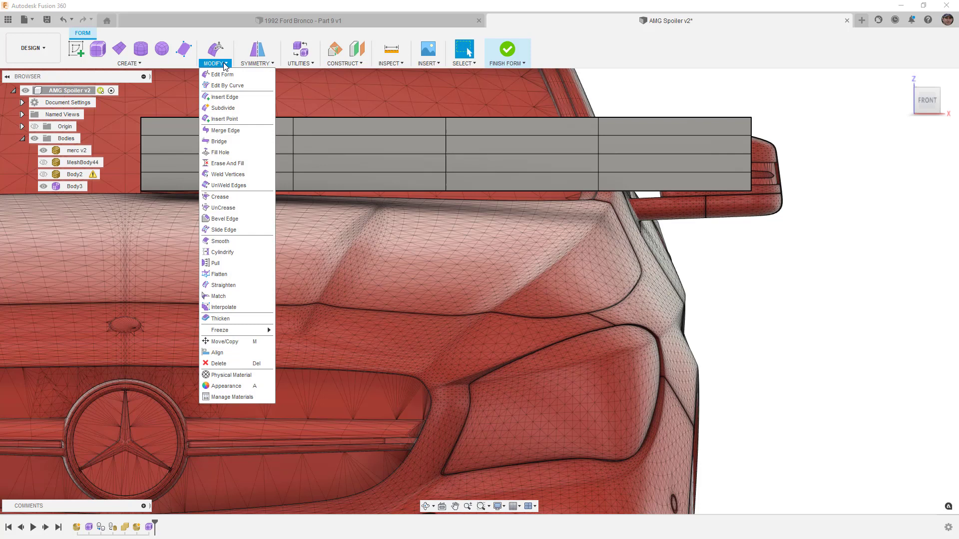
left_click(223, 257)
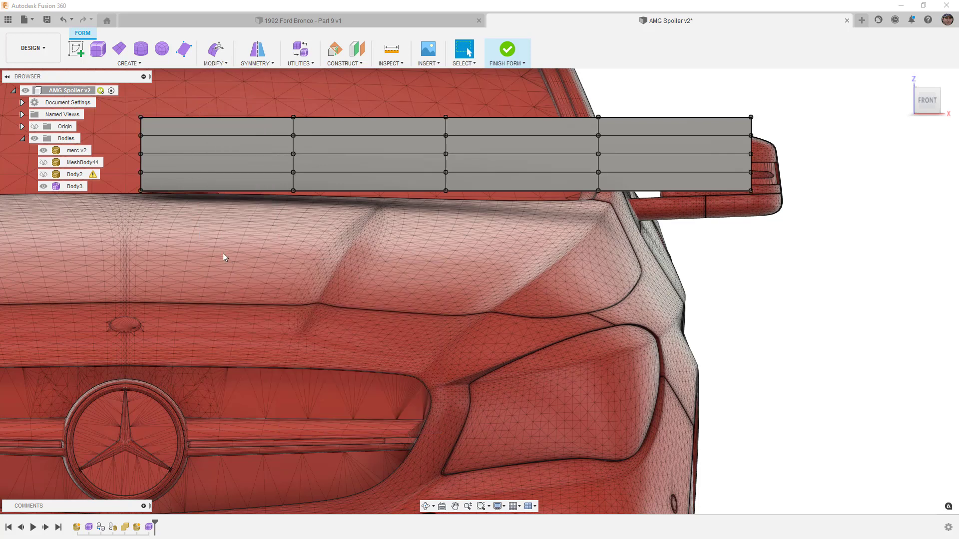
left_click(141, 191)
left_click(293, 193)
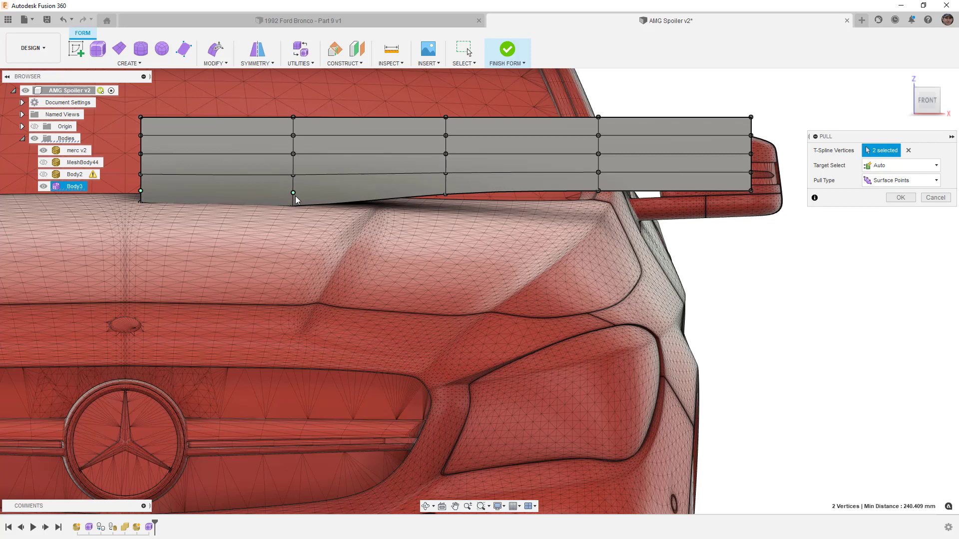
left_click(445, 195)
left_click(599, 196)
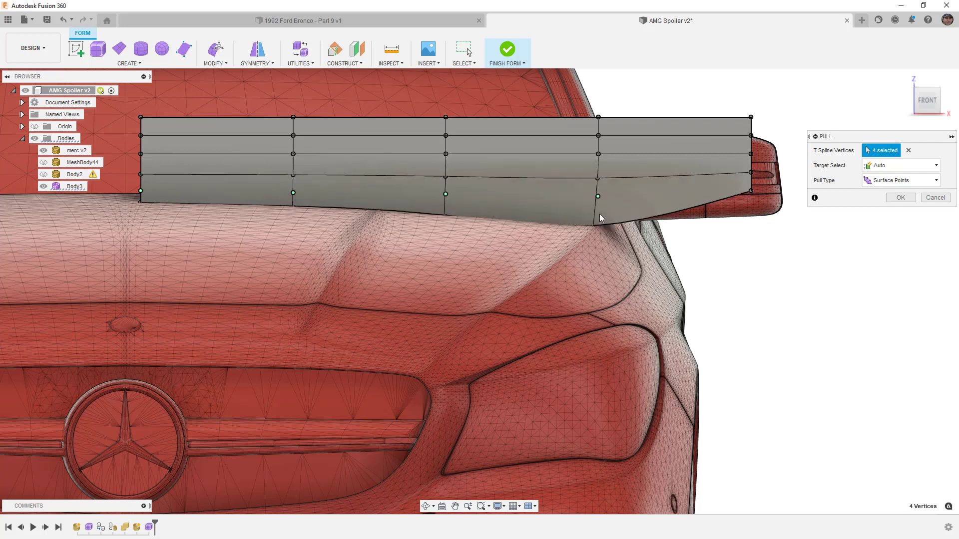
left_click(751, 191)
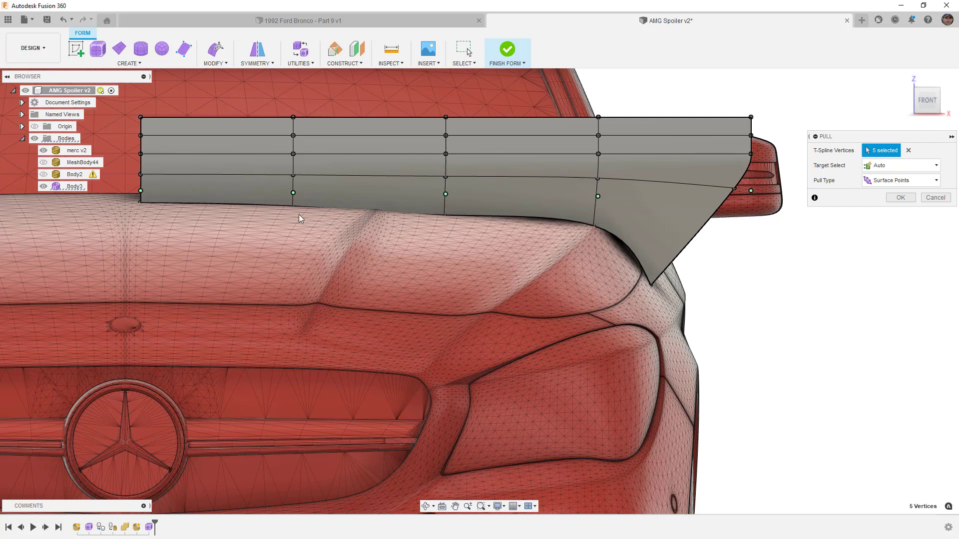
left_click(935, 198)
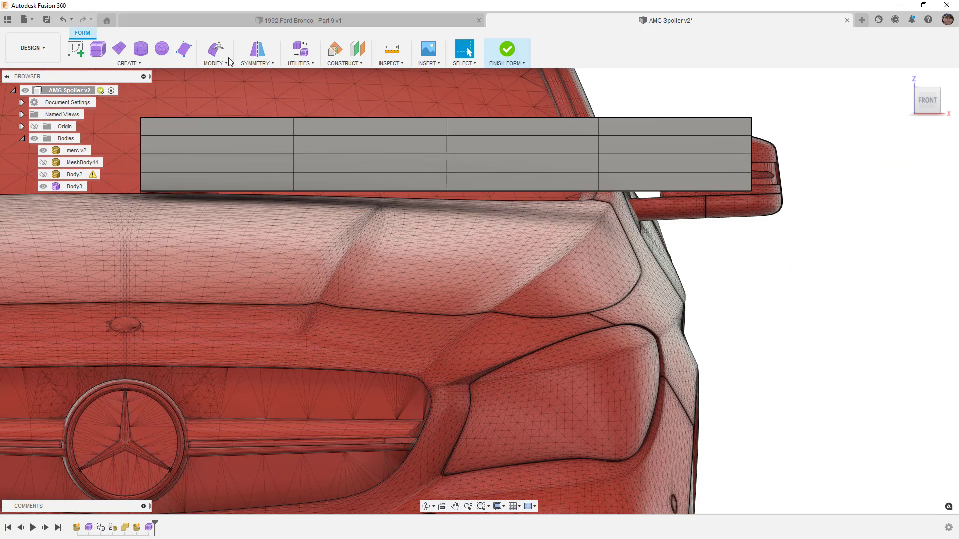
Insert four Simple-mode points evenly along the plane's bottom edge.
left_click(215, 64)
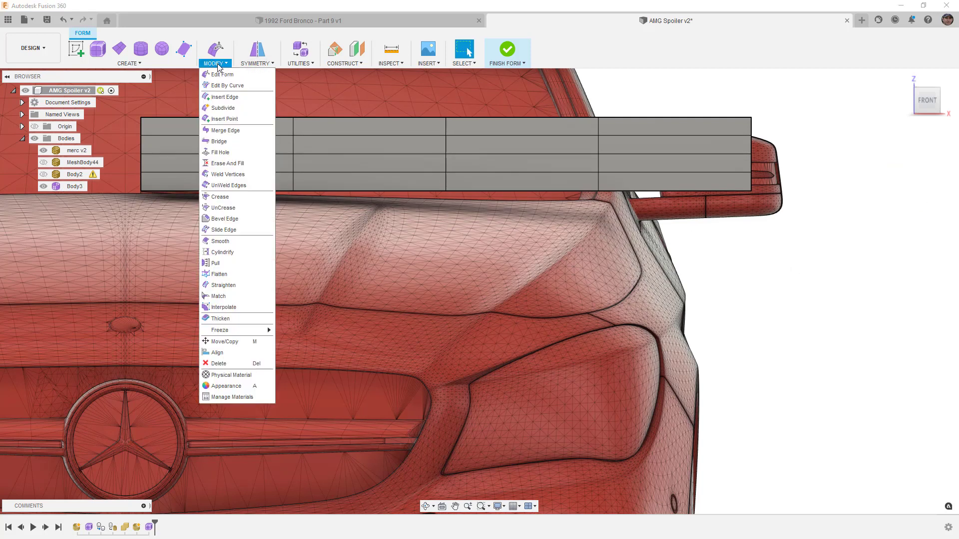
left_click(224, 118)
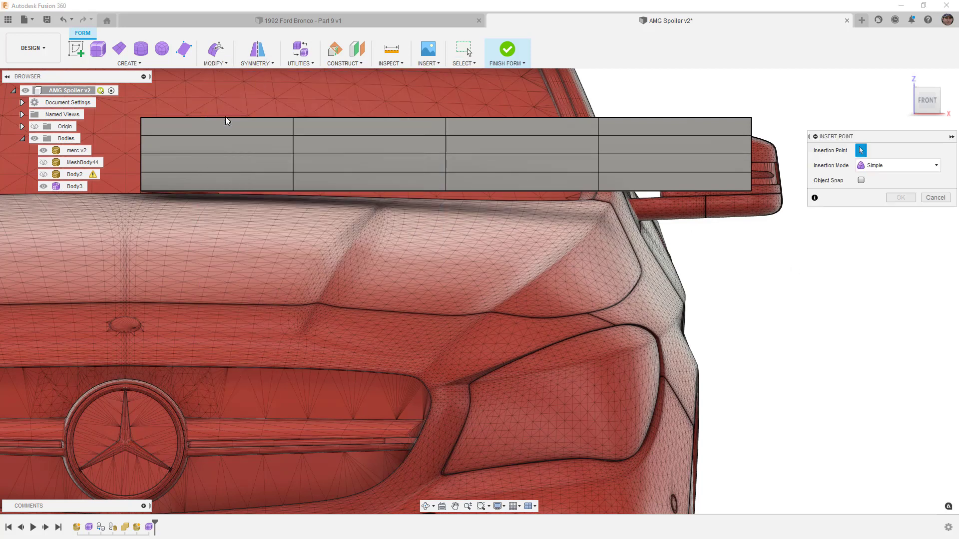
left_click(217, 189)
left_click(369, 191)
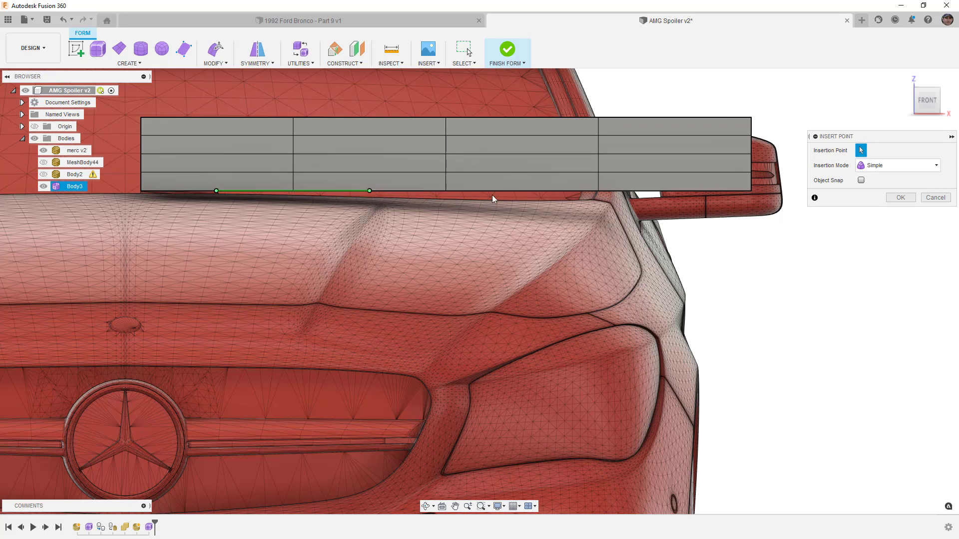
left_click(529, 191)
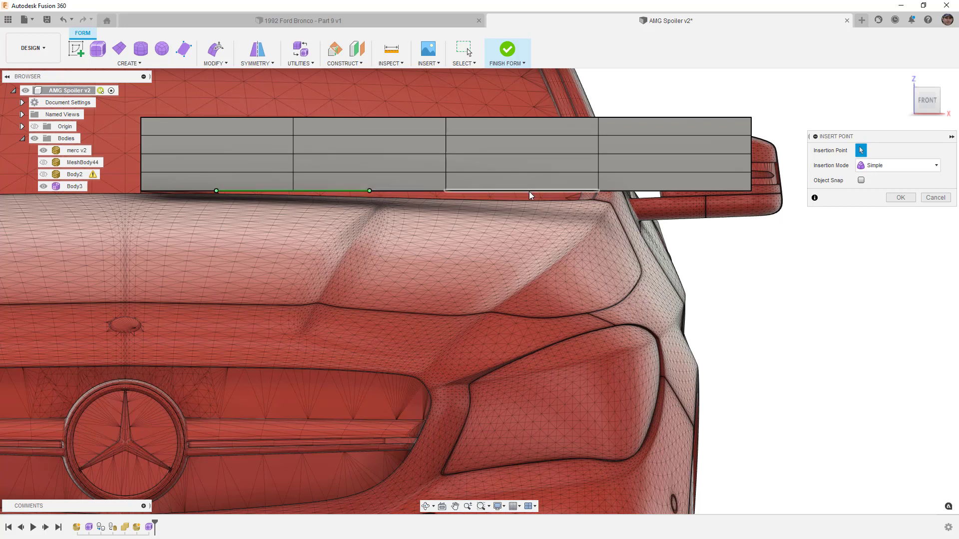
left_click(675, 190)
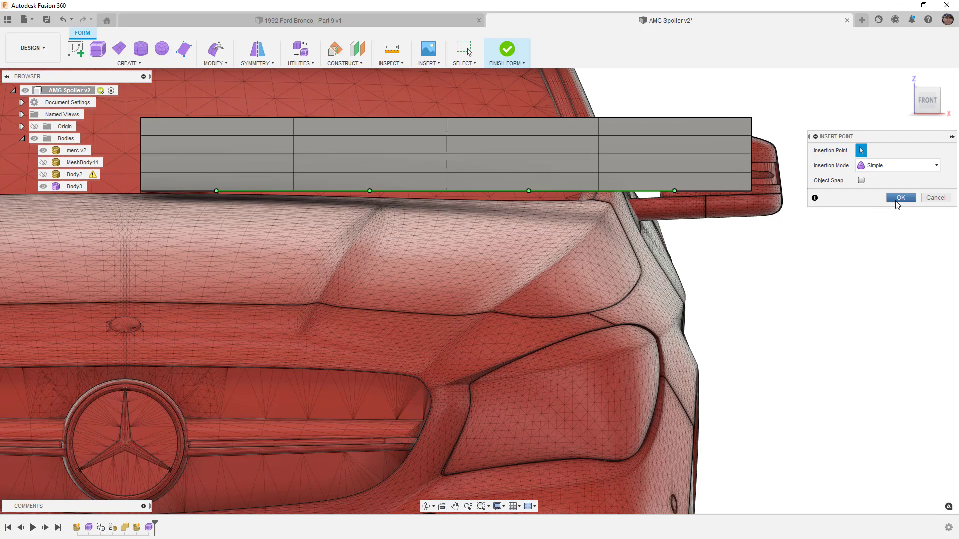
left_click(900, 198)
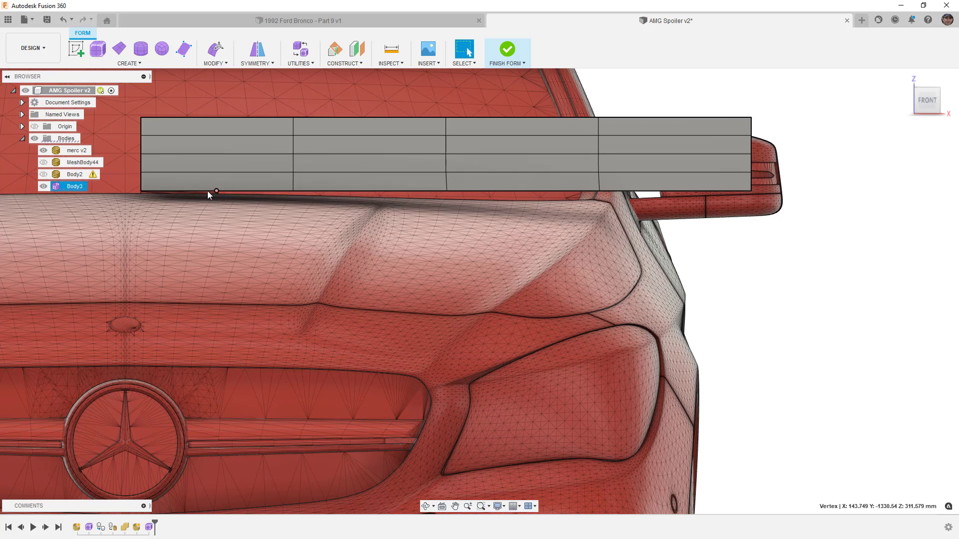
left_click(293, 162)
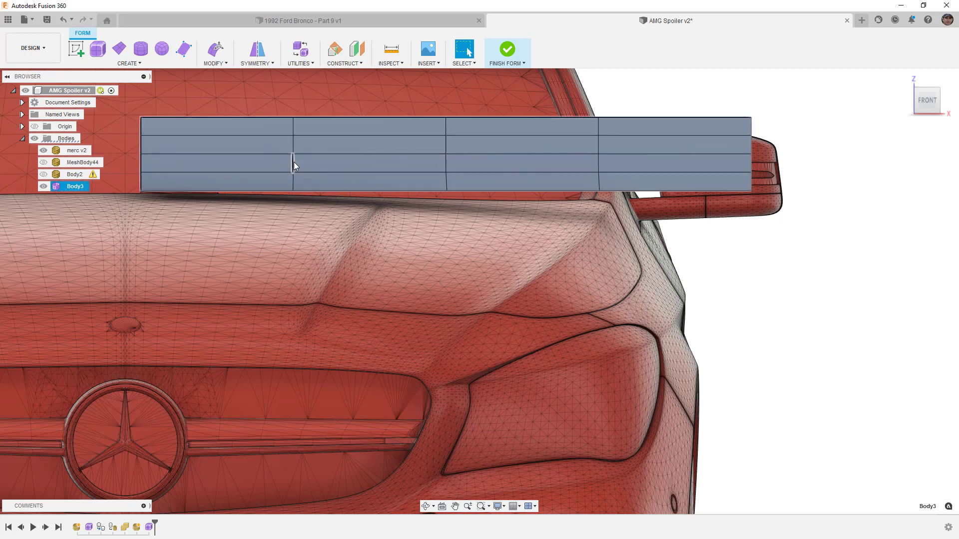
double_click(293, 162)
left_click(214, 64)
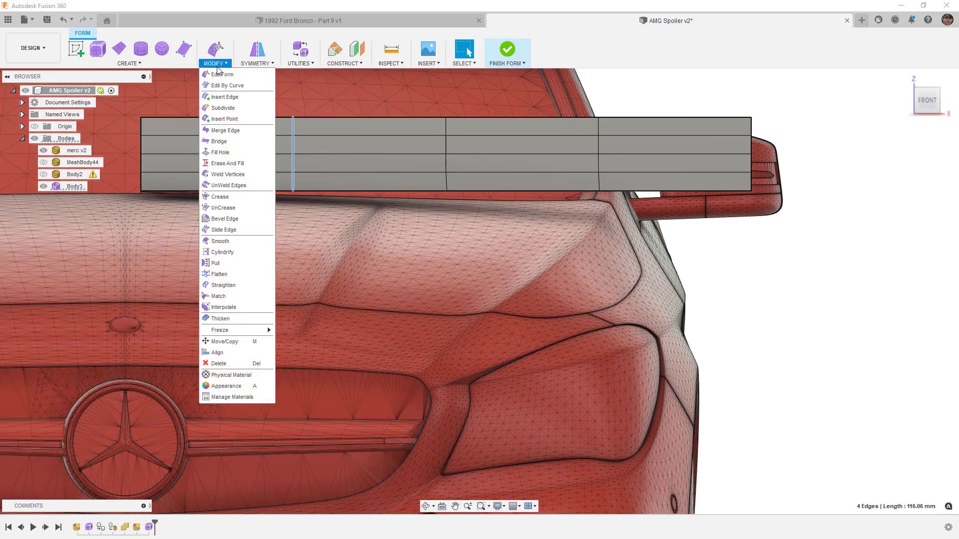
left_click(223, 96)
left_click_drag(292, 126, 399, 148)
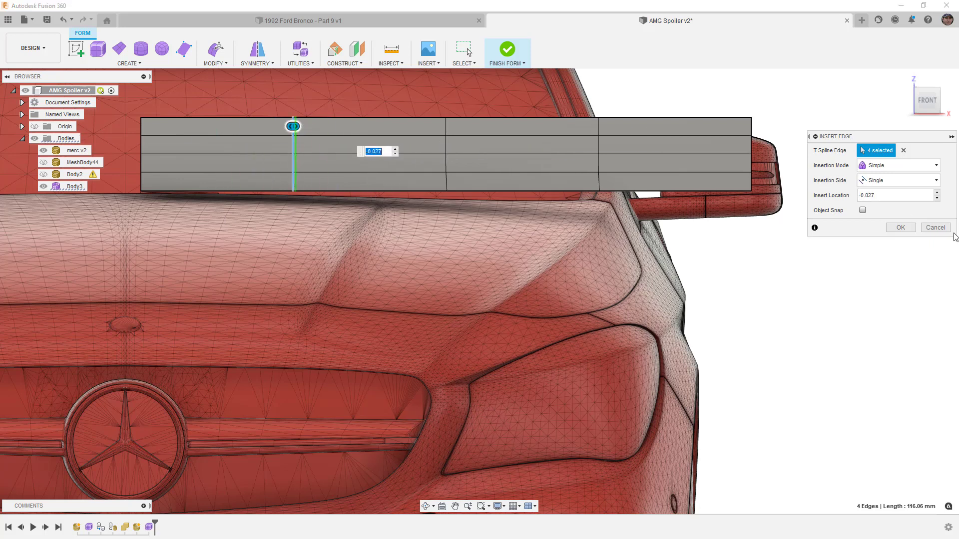
left_click(927, 229)
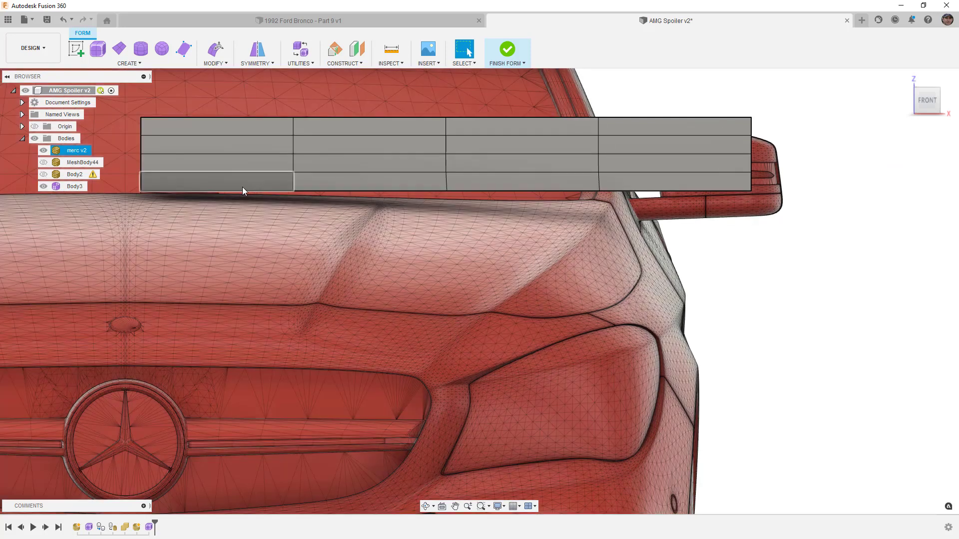
left_click(241, 187)
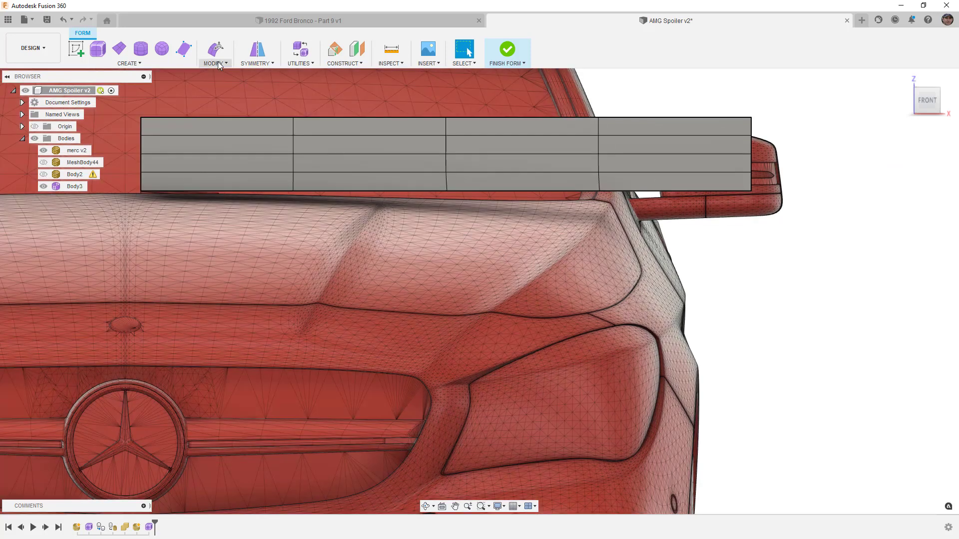
left_click(217, 63)
Pull all nine bottom-edge vertices onto the car body surface.
left_click(225, 263)
left_click(141, 191)
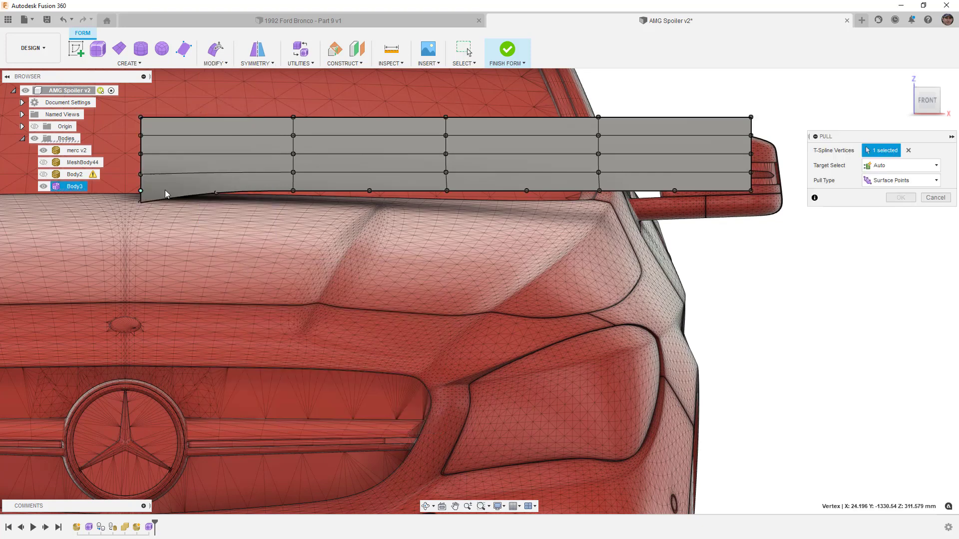
left_click(216, 192)
left_click(293, 194)
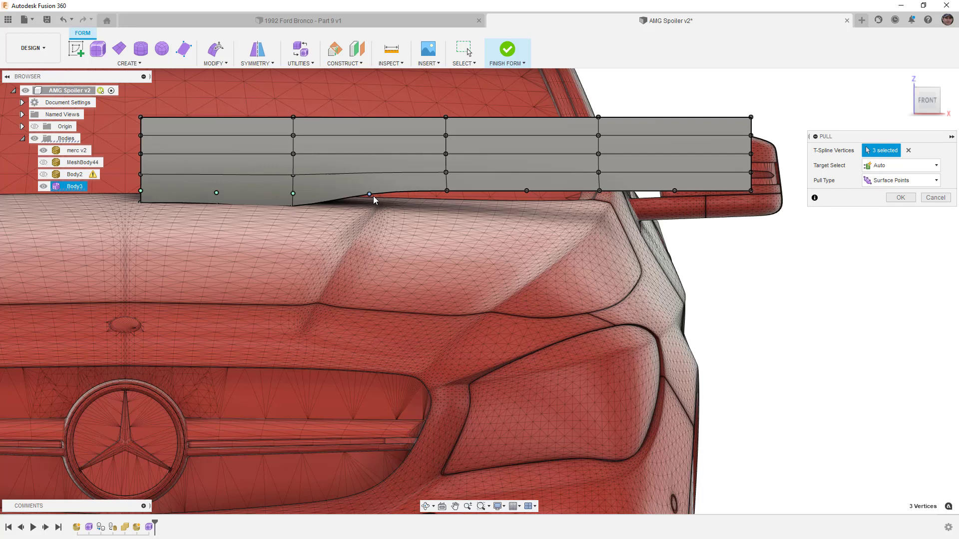
left_click(369, 195)
left_click(447, 195)
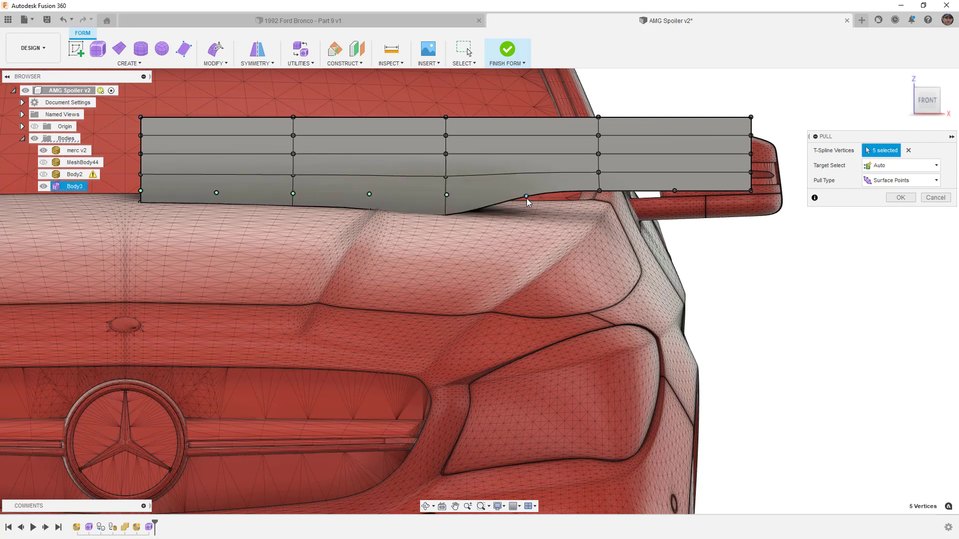
left_click(526, 197)
left_click(599, 197)
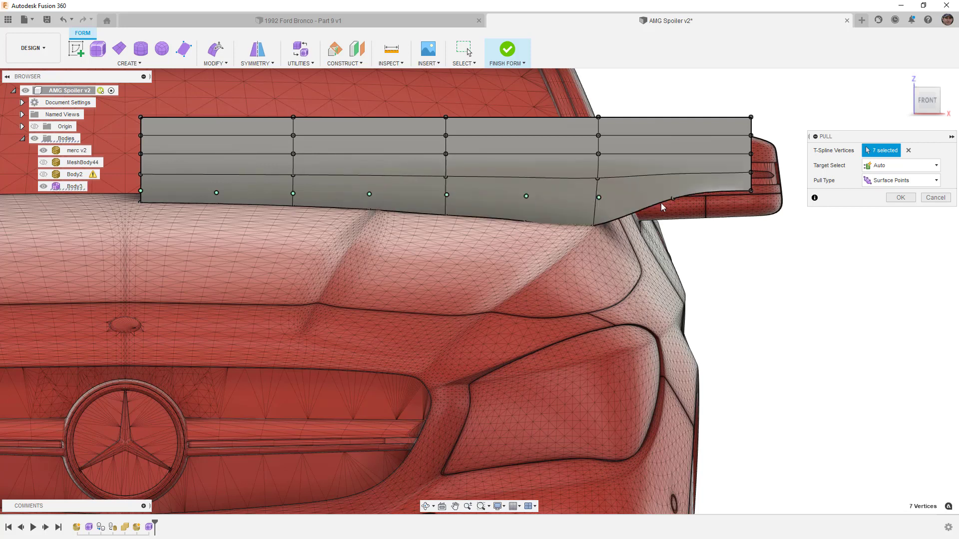
left_click(674, 198)
left_click(750, 191)
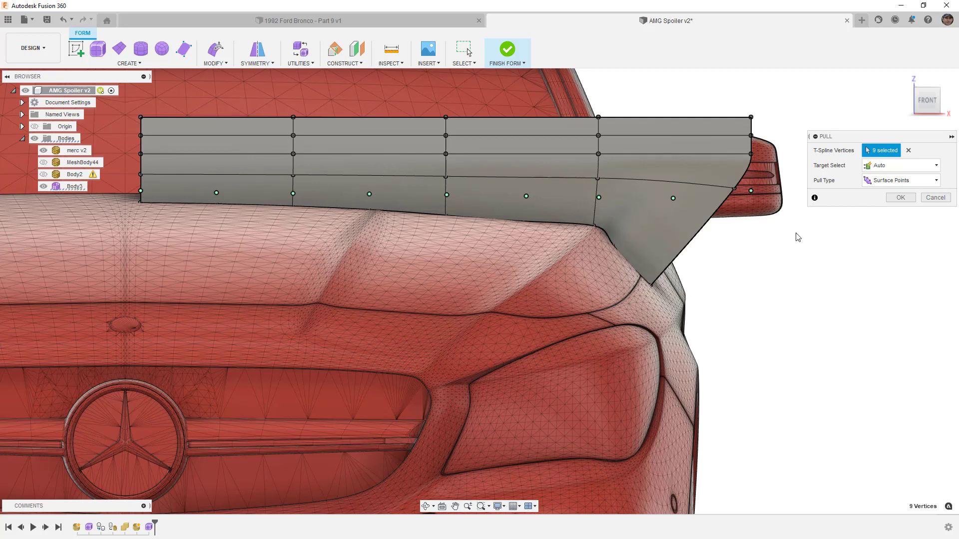
left_click(900, 198)
Toggle the merc v2 mesh off and back on to inspect the pulled edge.
left_click(42, 150)
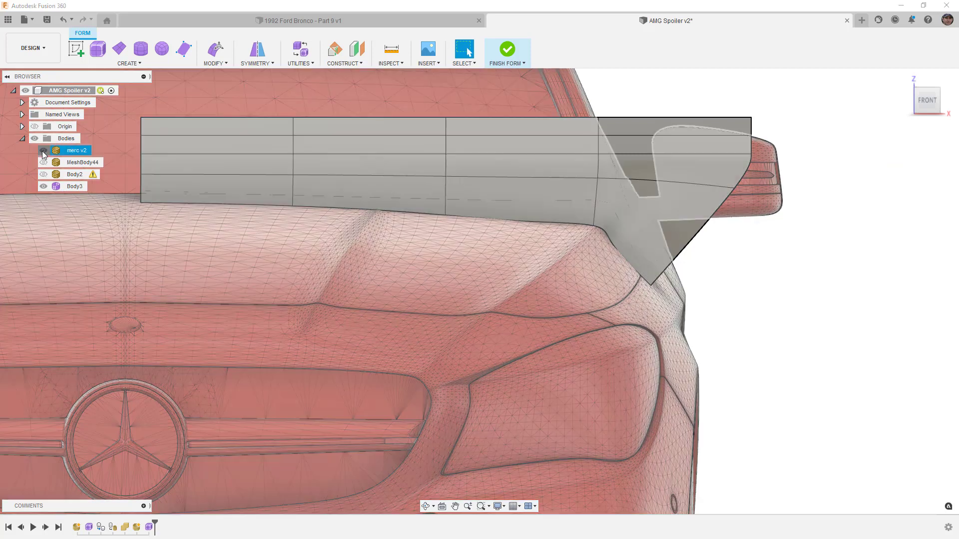
left_click(43, 151)
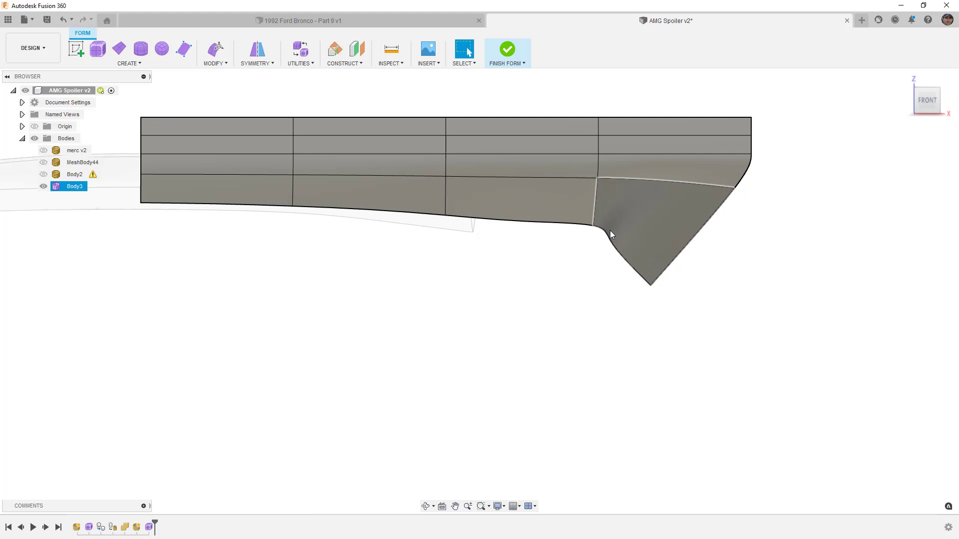
left_click(43, 151)
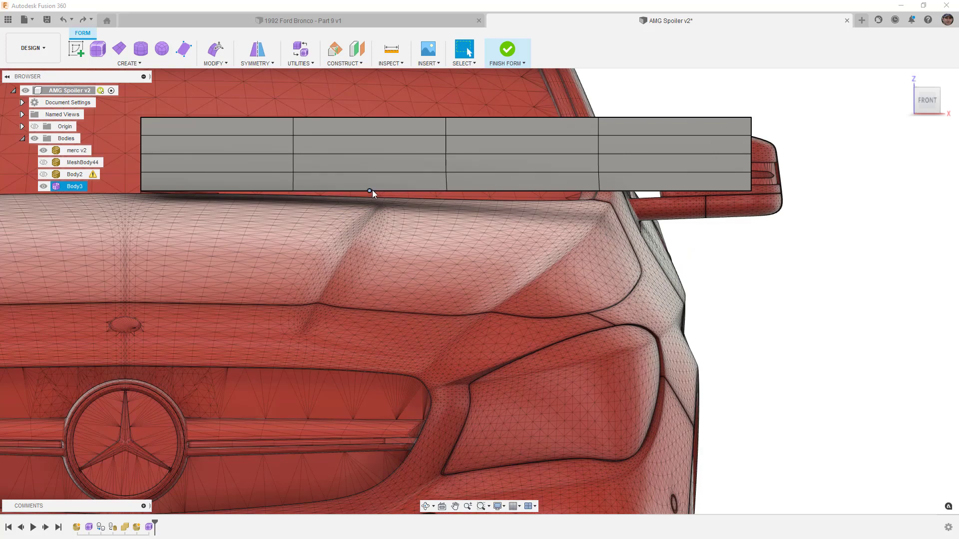
Undo the pull to flatten the 4-by-4 plane, then hide the merc v2 mesh.
left_click(370, 191)
left_click(372, 190)
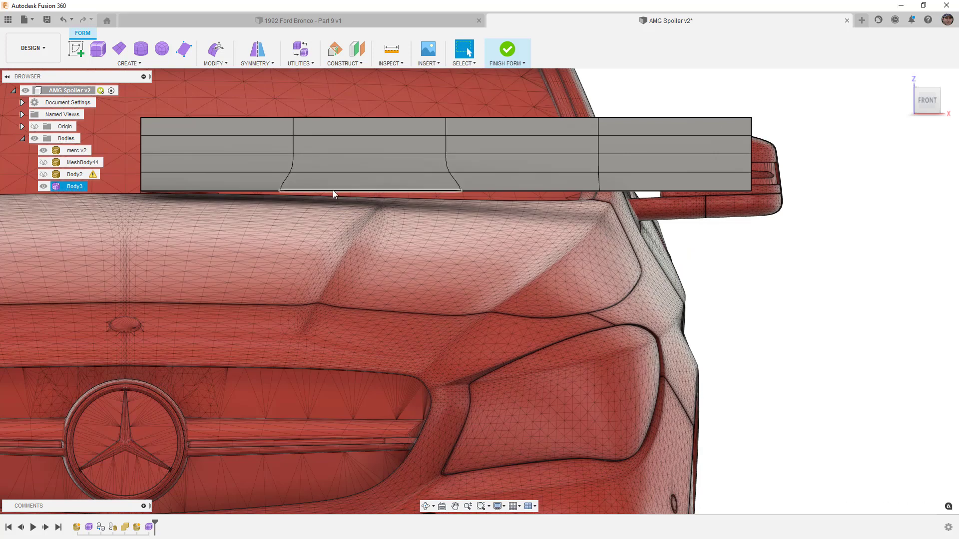
left_click(214, 191)
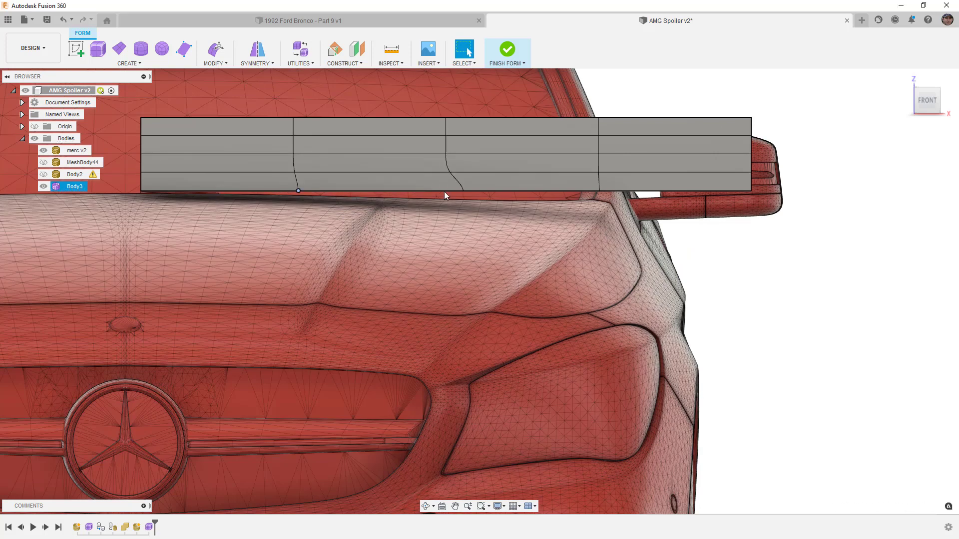
left_click(532, 191)
left_click(682, 189)
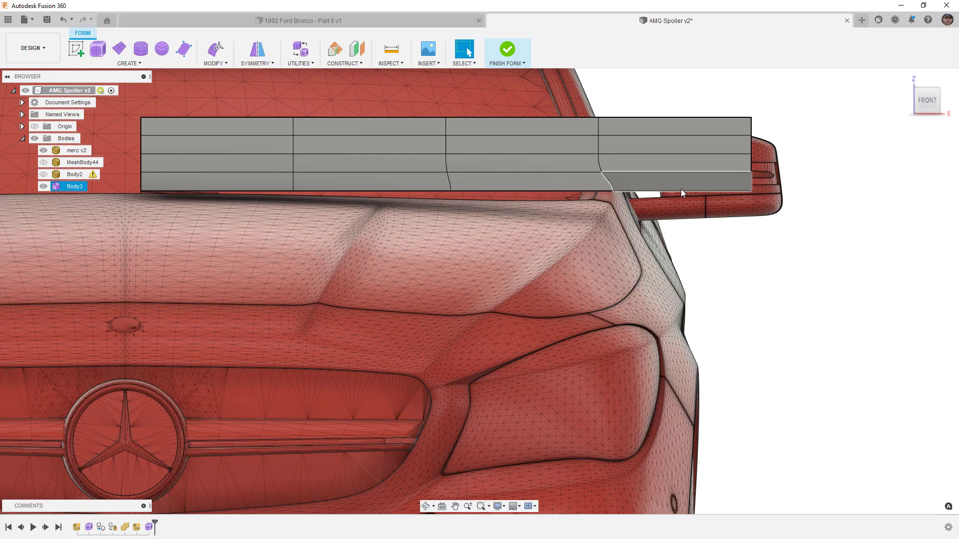
key("ctrl+z")
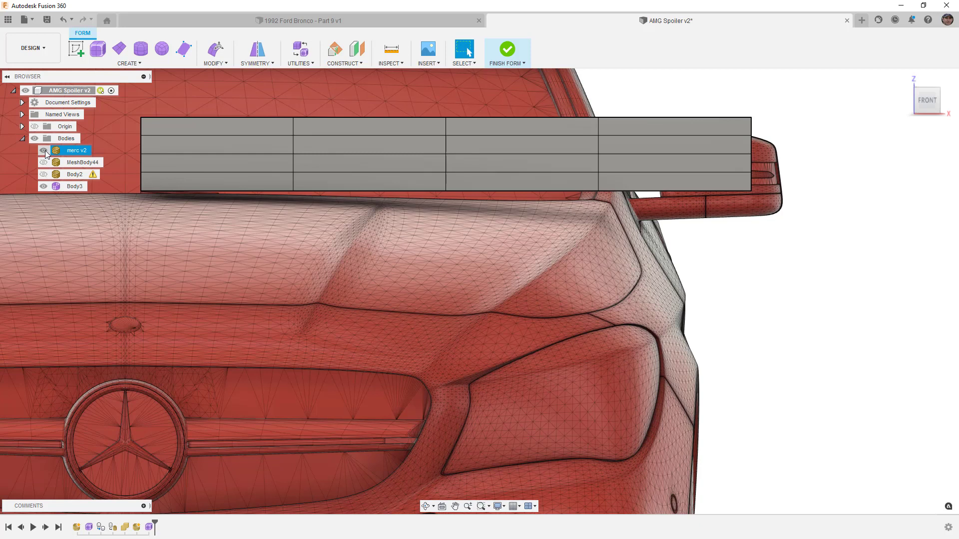
left_click(43, 150)
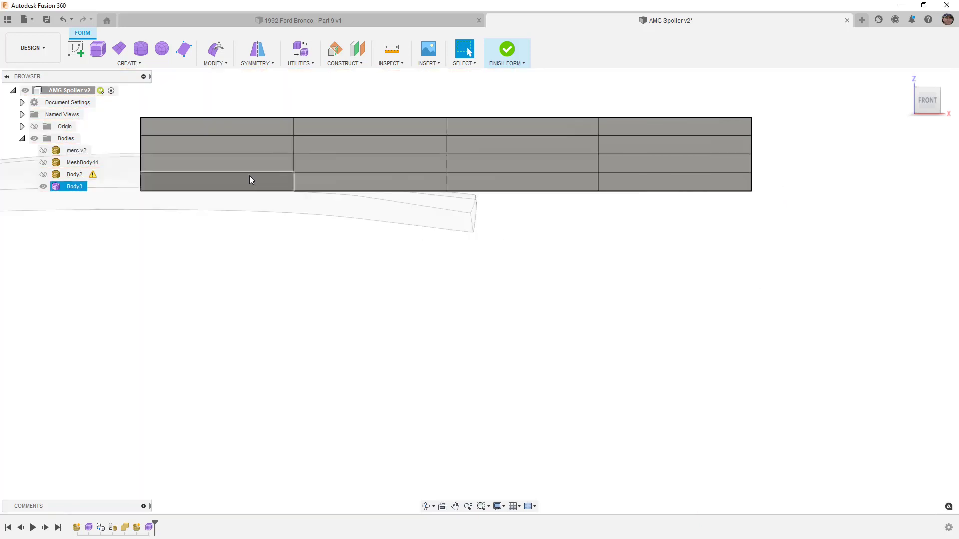
Subdivide all plane faces exactly into 1 length and 8 width faces, then show merc v2.
left_click_drag(125, 100, 794, 235)
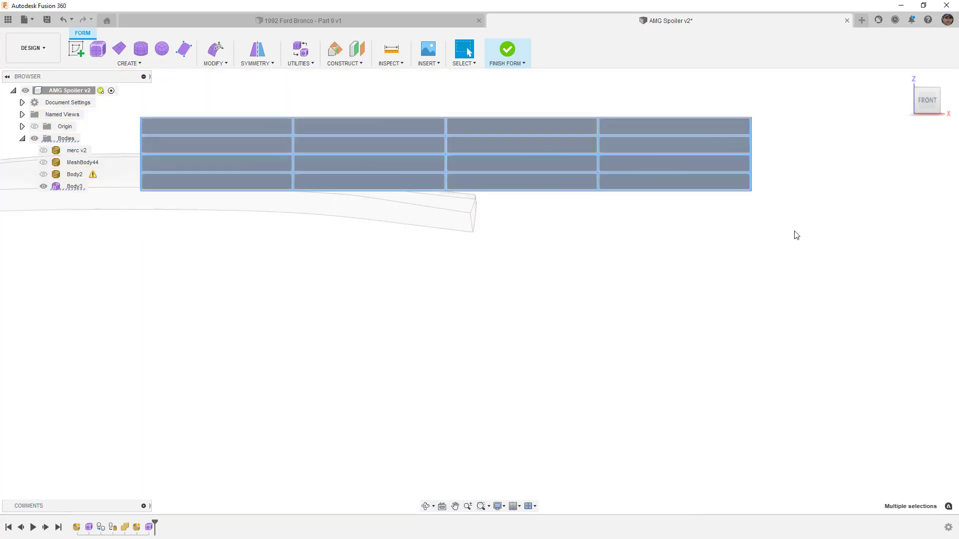
left_click(226, 64)
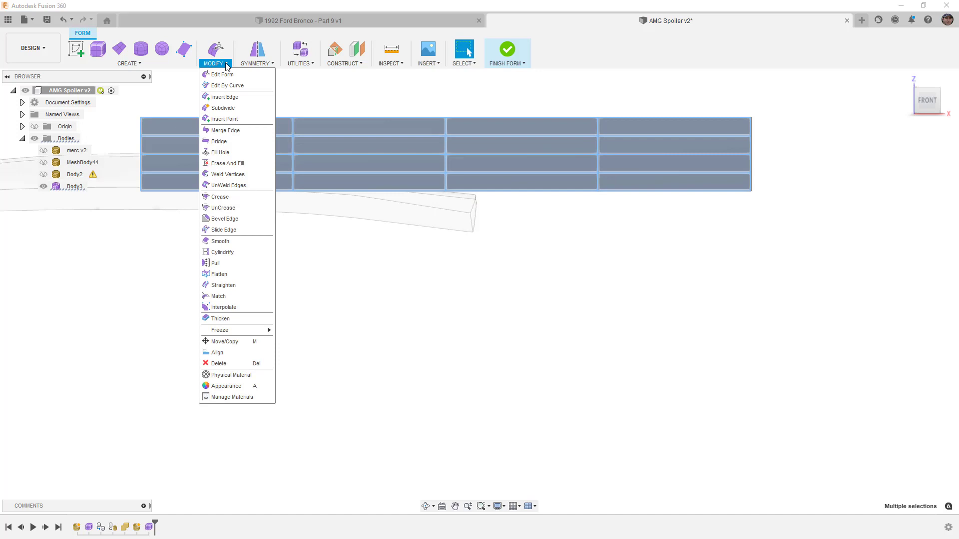
left_click(228, 102)
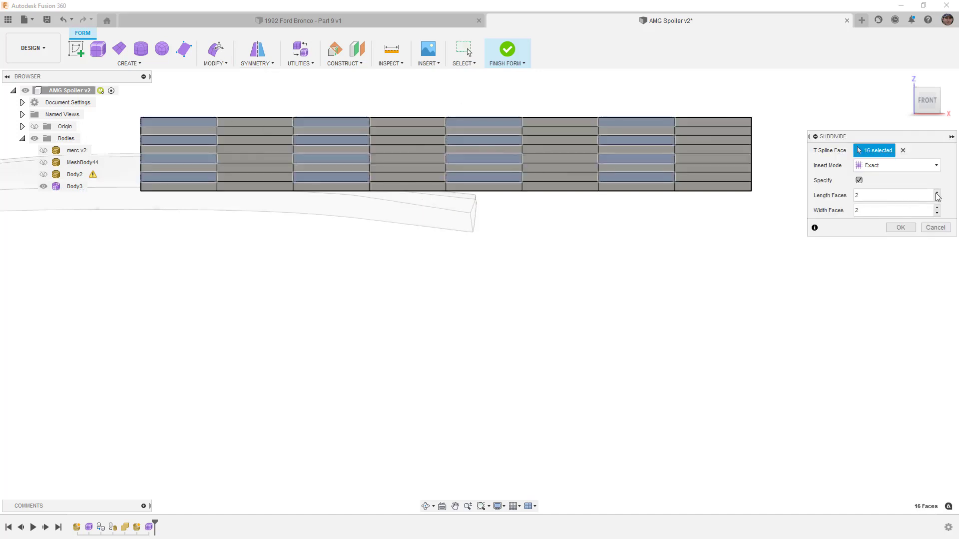
left_click(937, 194)
left_click(937, 198)
left_click(937, 198)
left_click(937, 207)
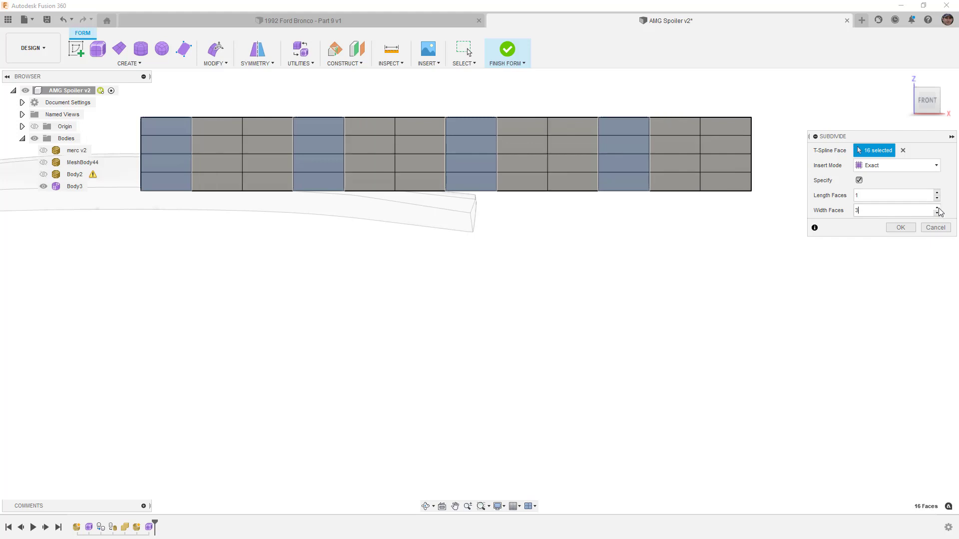
left_click(937, 207)
left_click(937, 207)
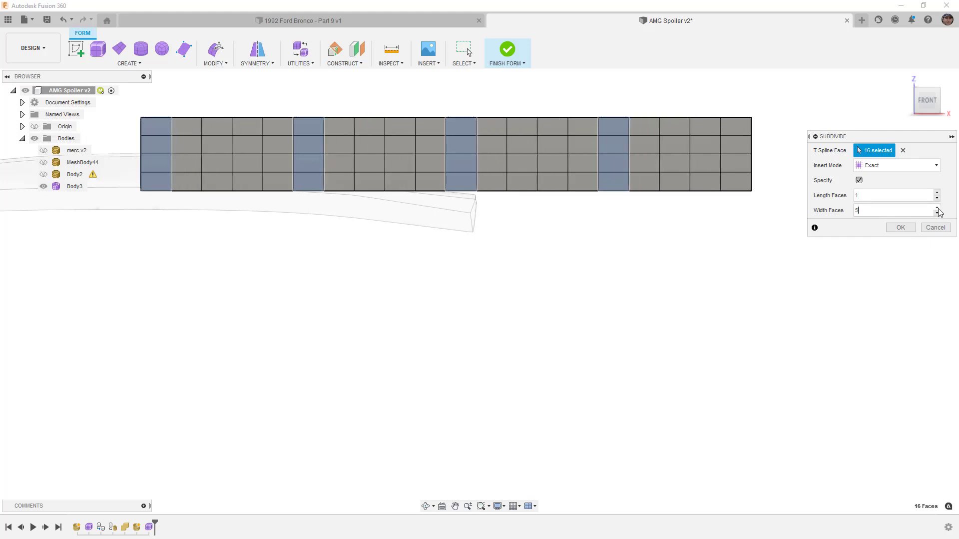
left_click(937, 208)
left_click(938, 208)
left_click(937, 208)
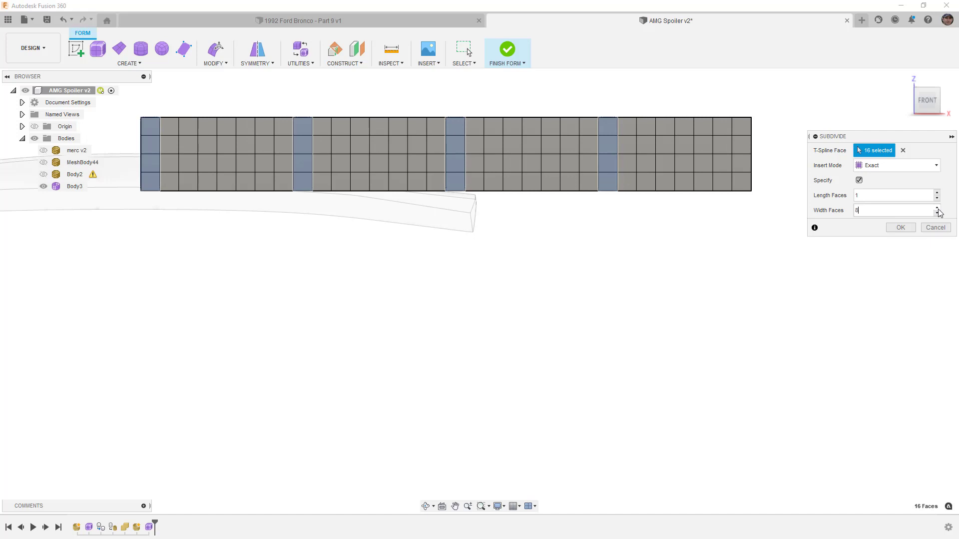
left_click(909, 228)
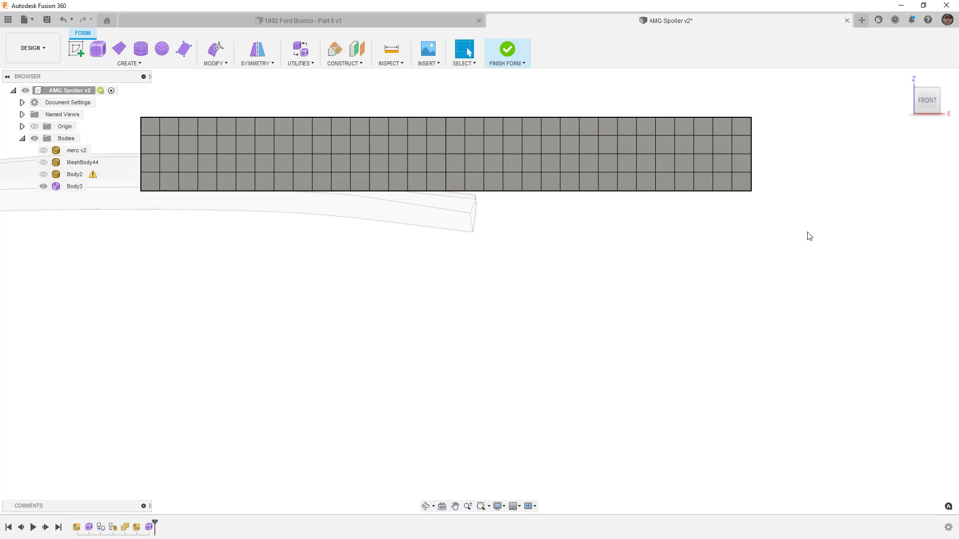
left_click(44, 151)
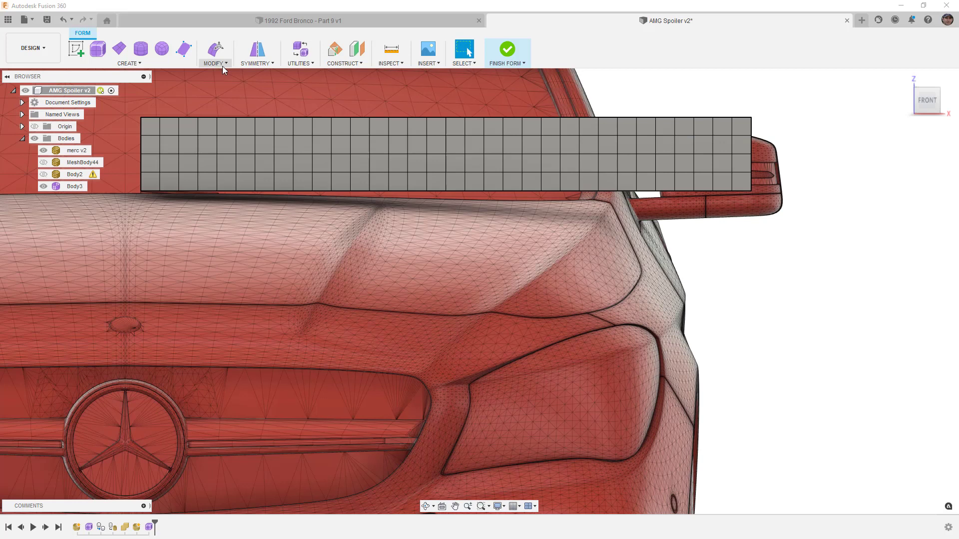
Preview a Pull of the plane's bottom vertices onto the car, then cancel it.
left_click(219, 64)
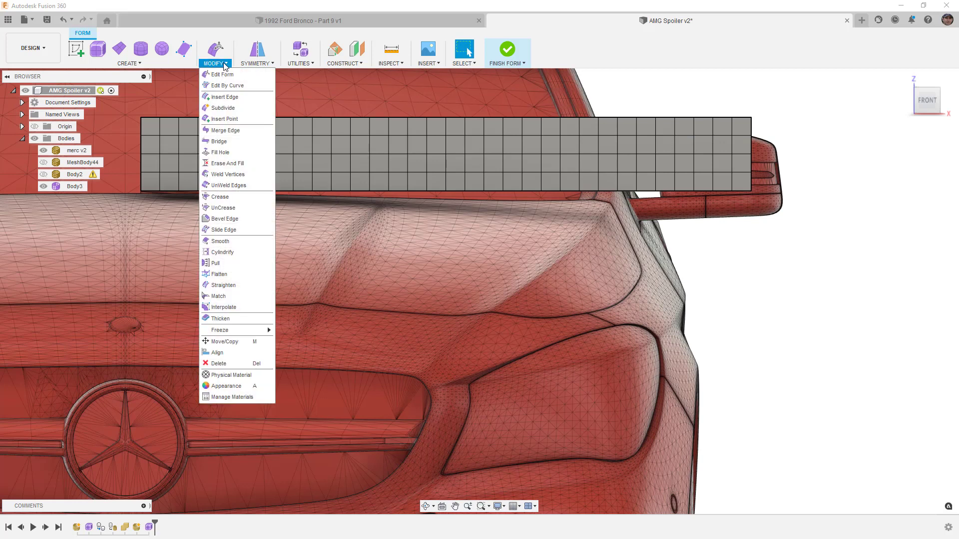
left_click(218, 263)
left_click_drag(129, 182, 785, 234)
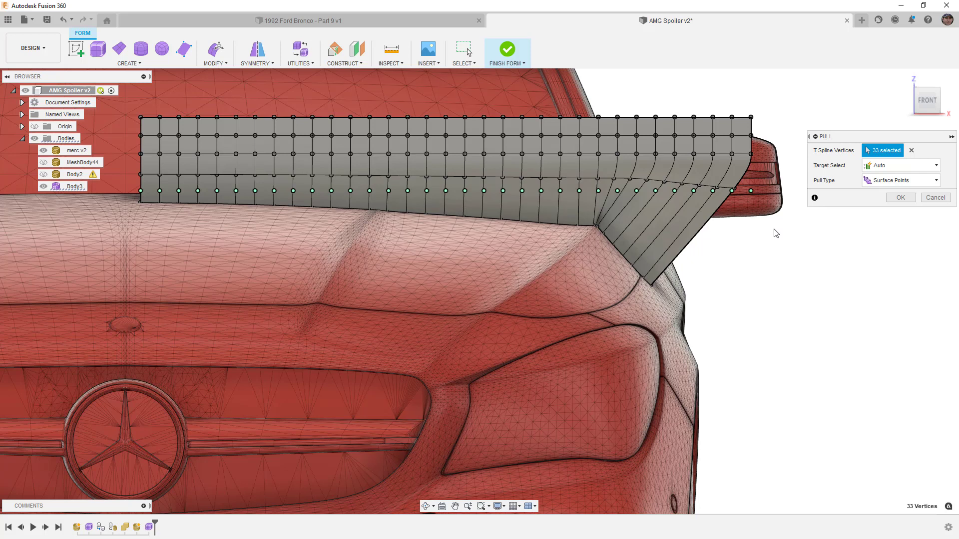
scroll(598, 224, "up", 10)
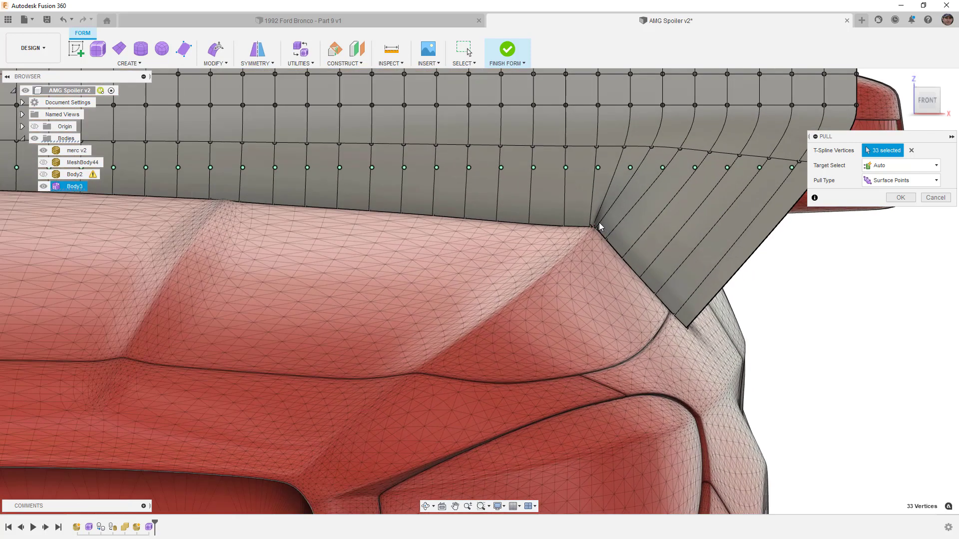
scroll(589, 233, "up", 3)
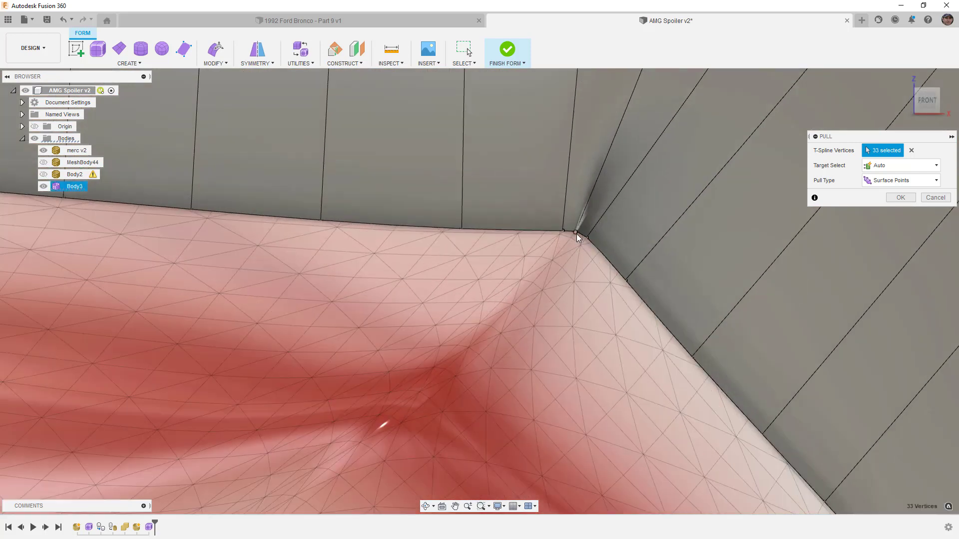
scroll(580, 235, "down", 10)
scroll(589, 247, "down", 10)
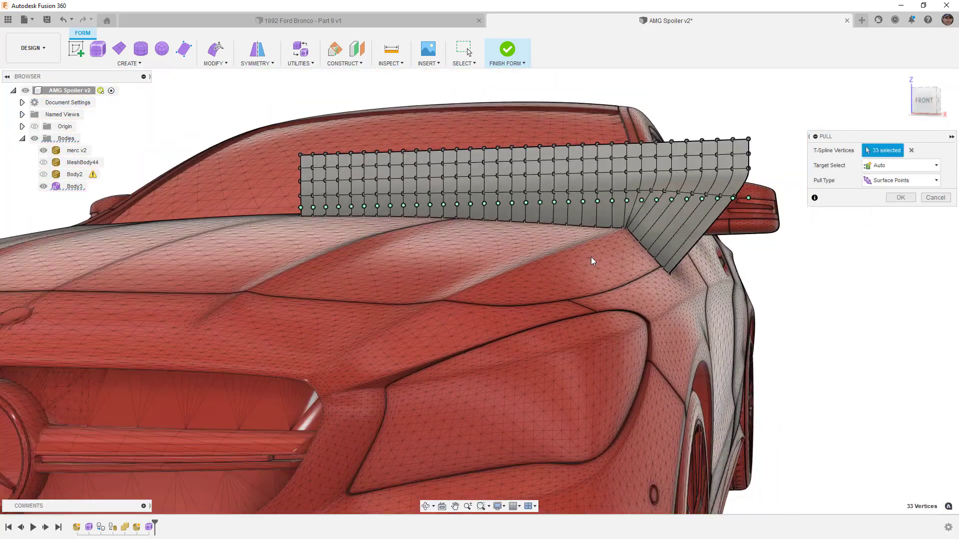
scroll(475, 251, "up", 8)
scroll(475, 250, "up", 5)
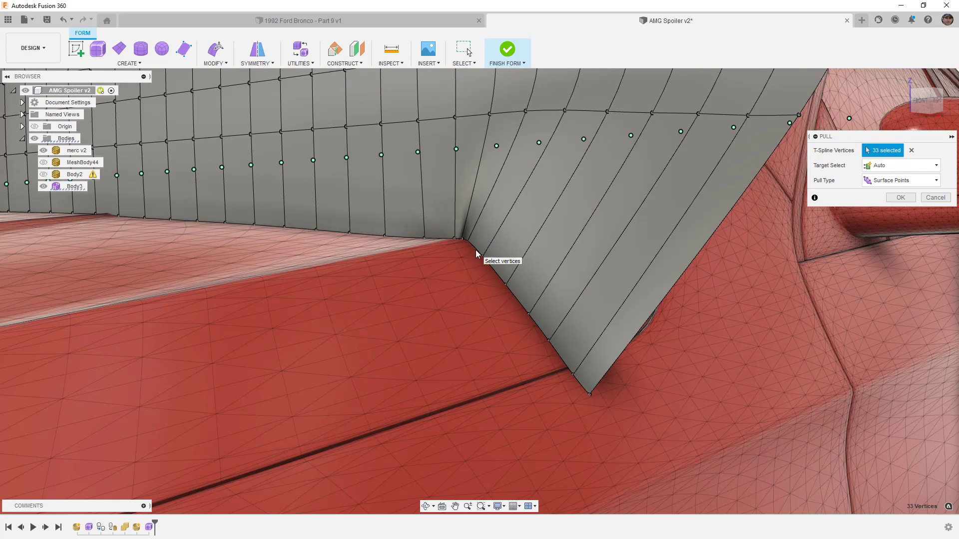
scroll(476, 250, "down", 8)
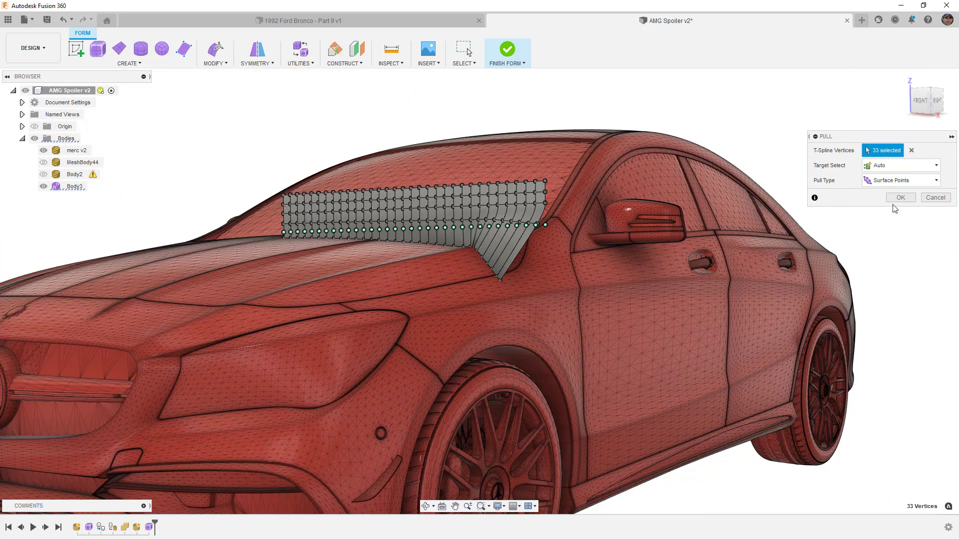
left_click(935, 197)
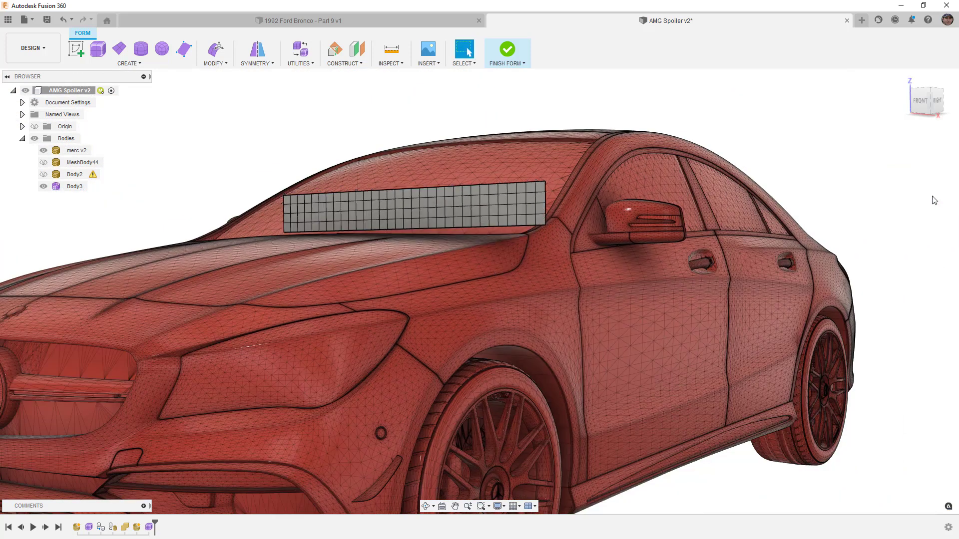
In the Front view, delete the faces at the grid's right end.
left_click(920, 101)
scroll(529, 239, "up", 2)
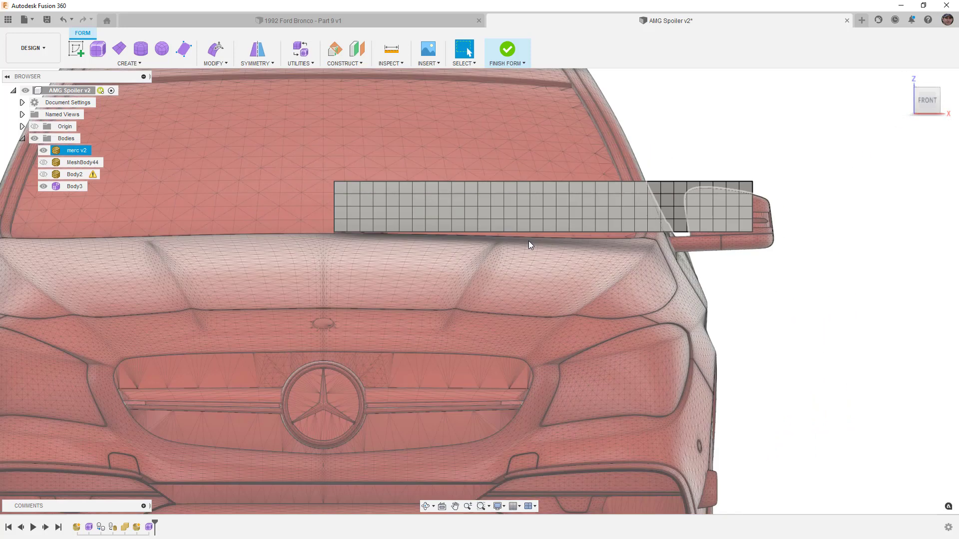
left_click(715, 263)
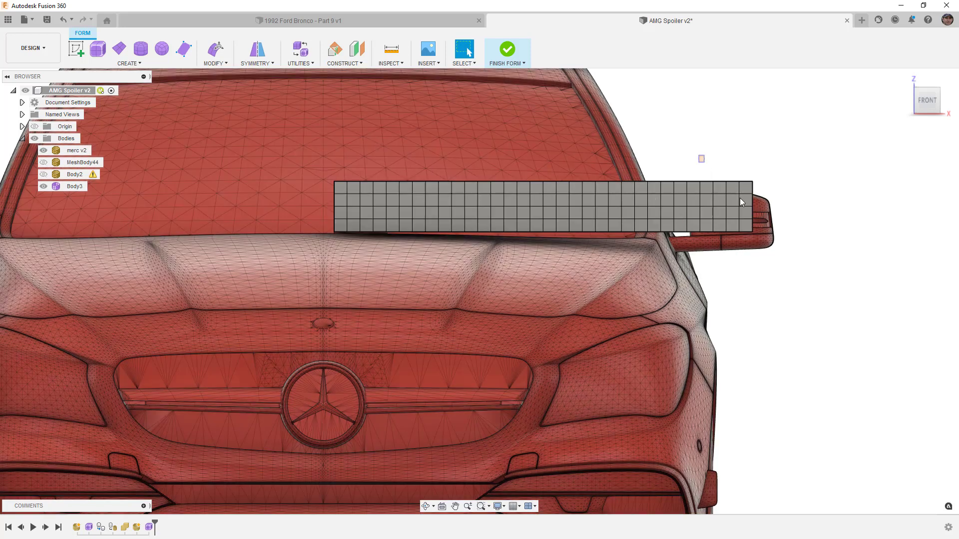
left_click_drag(740, 202, 786, 257)
key("Delete")
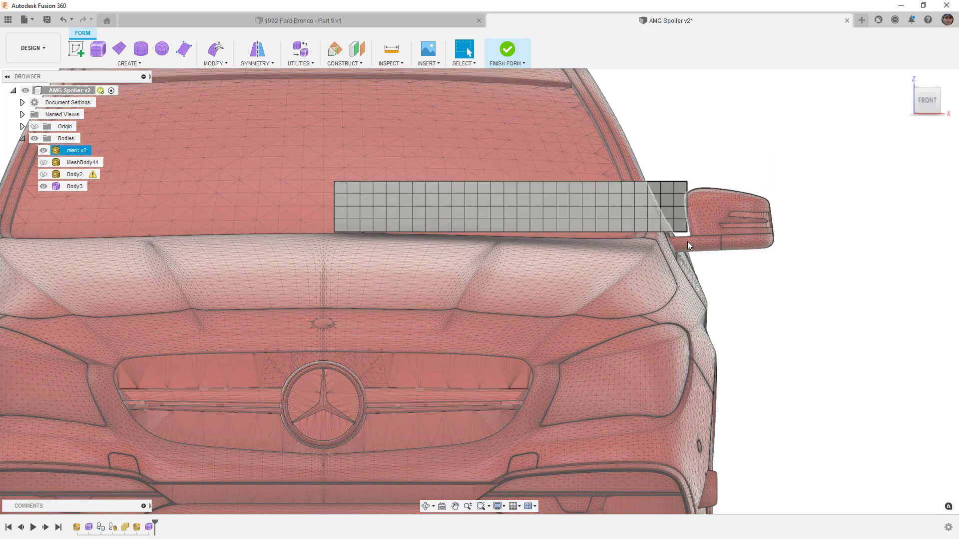
Delete the leftover right-end edges and begin Edit Form on the grid.
scroll(687, 241, "up", 3)
left_click_drag(675, 135, 705, 257)
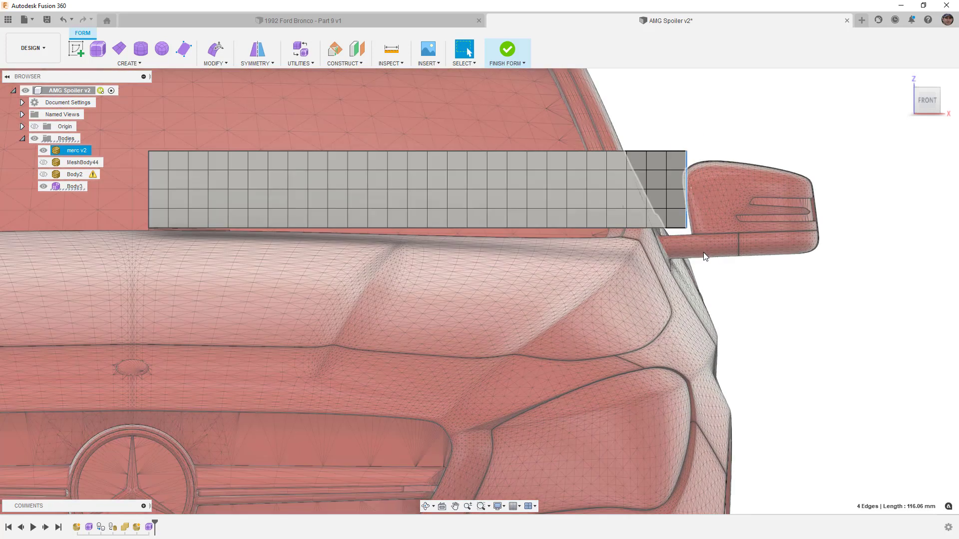
key("Delete")
left_click(729, 263)
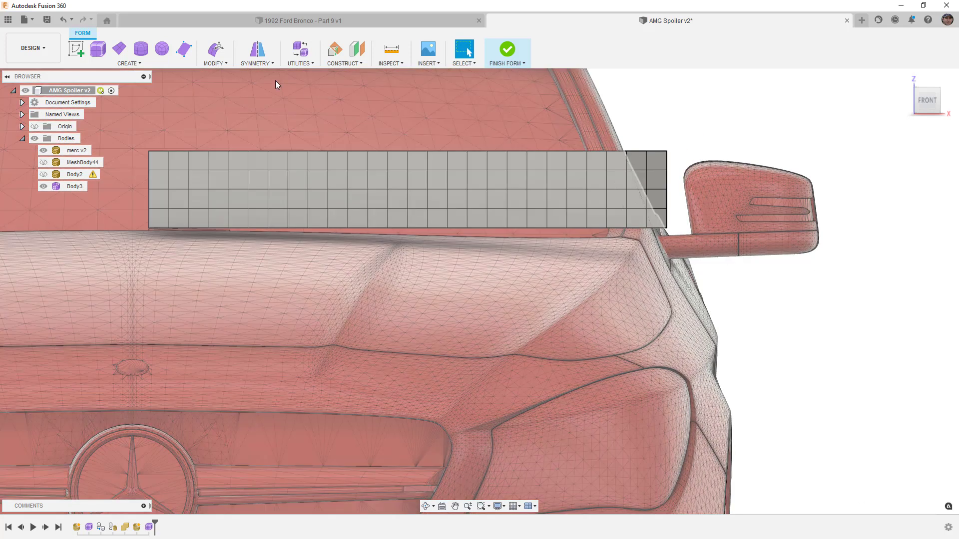
left_click(215, 49)
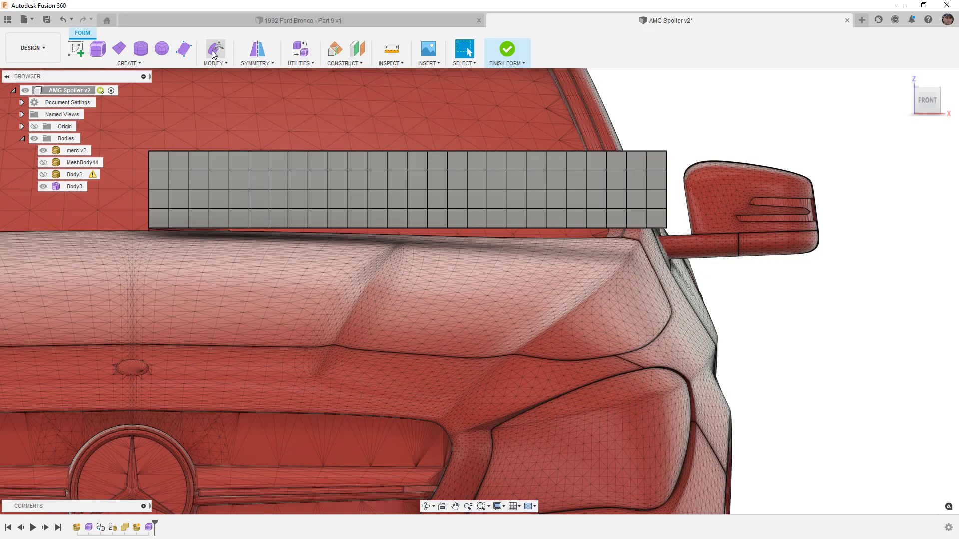
Pull the lower-right corner vertex down over the hood edge and lower its neighbour 20 mm.
left_click(667, 229)
left_click_drag(666, 222, 670, 261)
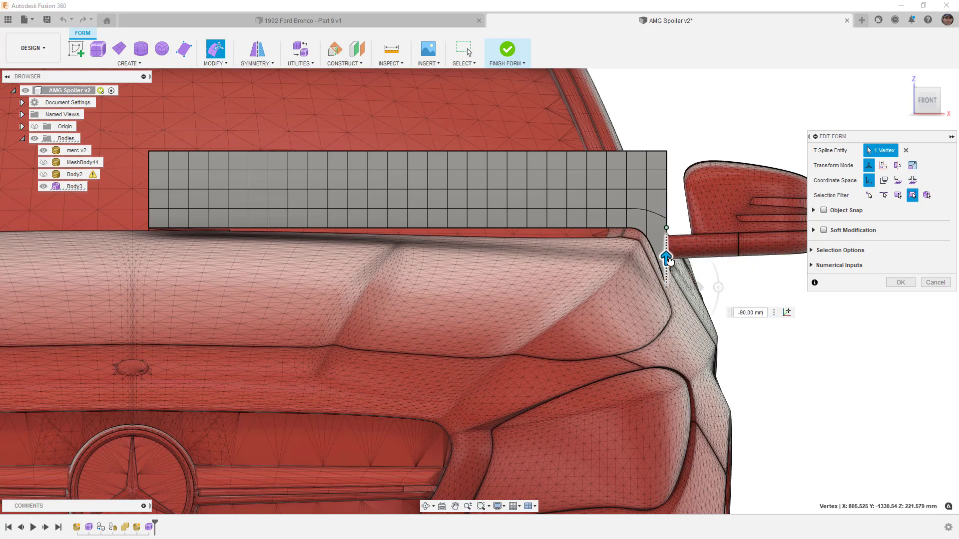
left_click(649, 236)
left_click_drag(645, 208, 647, 221)
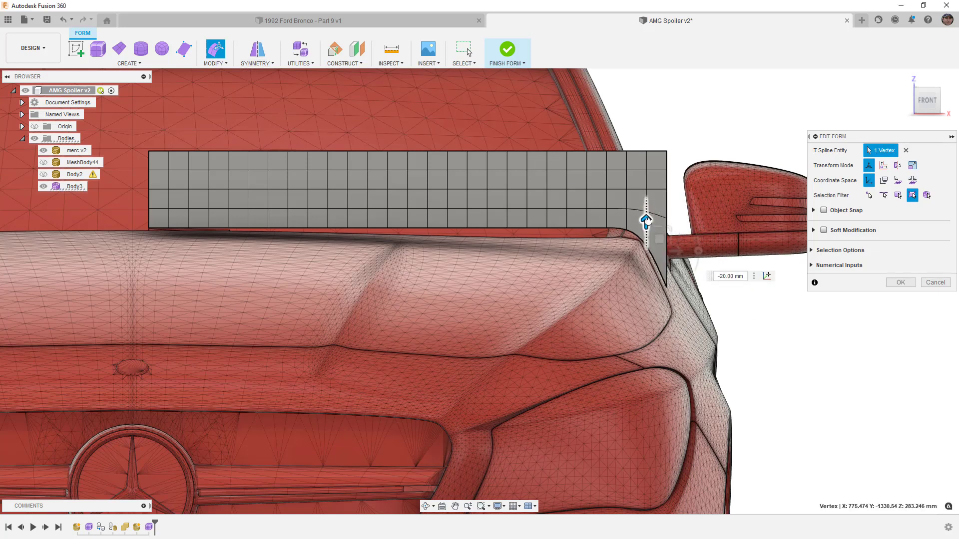
left_click(627, 231)
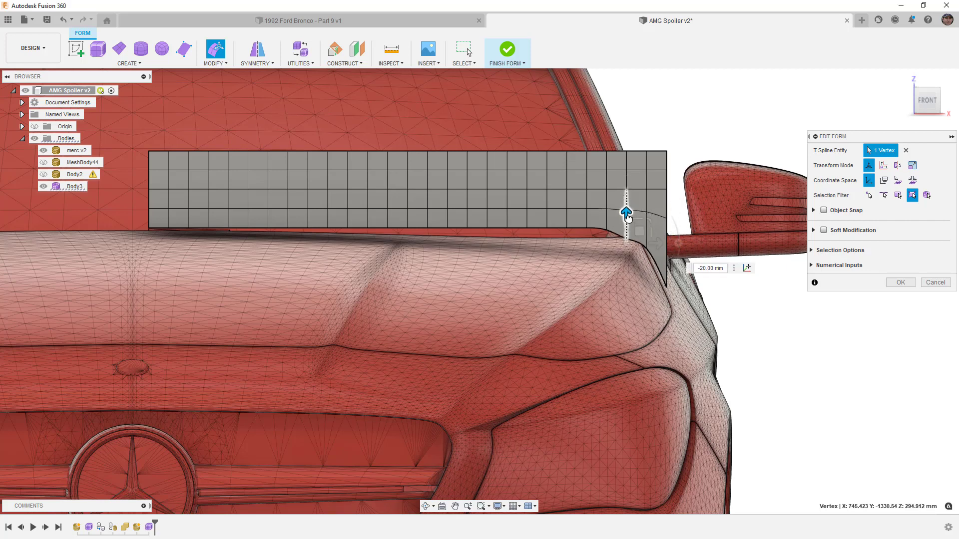
left_click(607, 232)
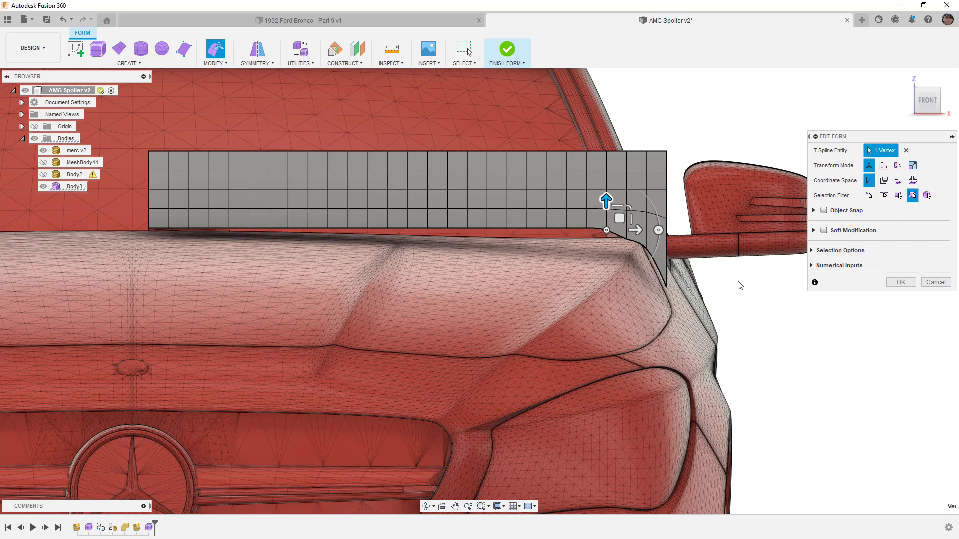
left_click(618, 242)
Lower the nine-edge bottom loop by 30 mm toward the hood.
left_click(598, 228)
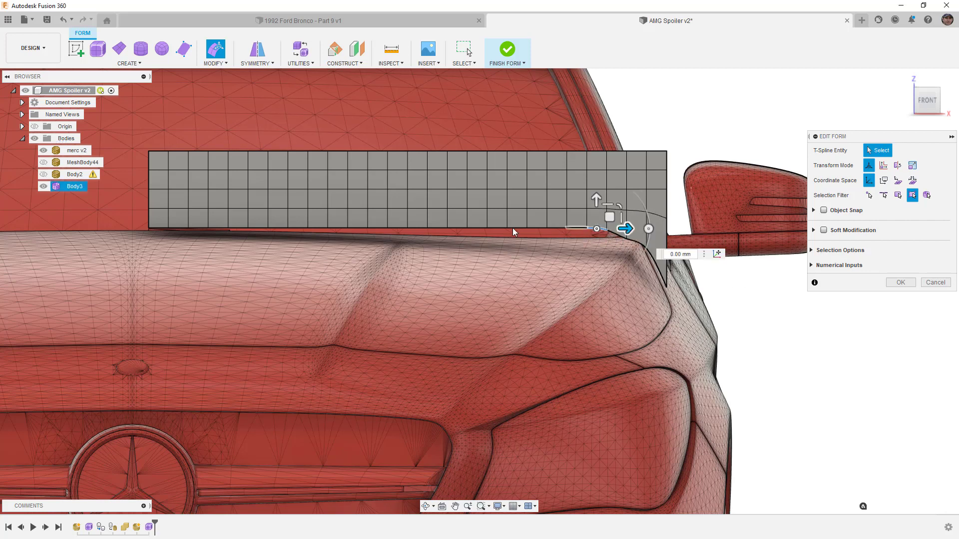
double_click(439, 227)
left_click_drag(516, 198, 514, 220)
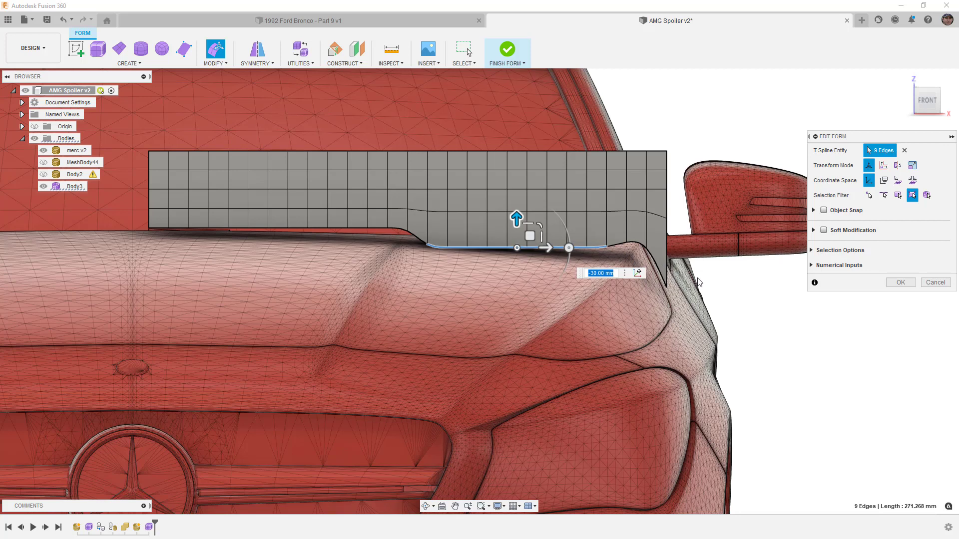
left_click(376, 228)
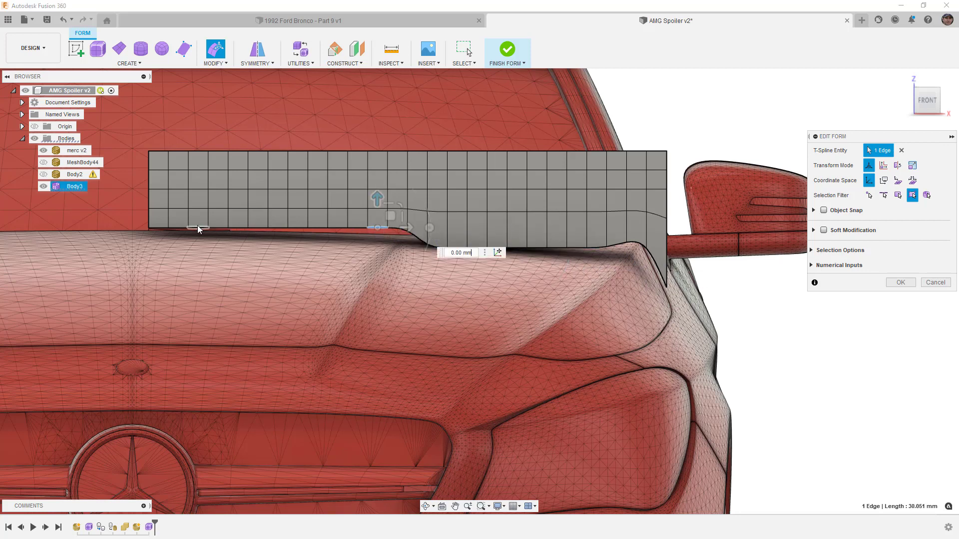
Lower the 11-edge left bottom loop by 20 mm and flatten the bump vertex.
double_click(178, 228)
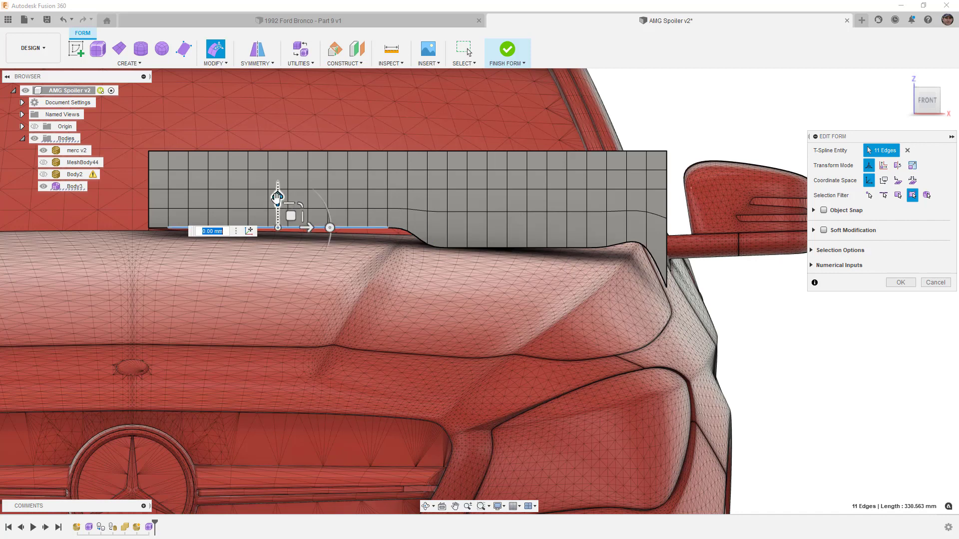
left_click_drag(277, 197, 275, 212)
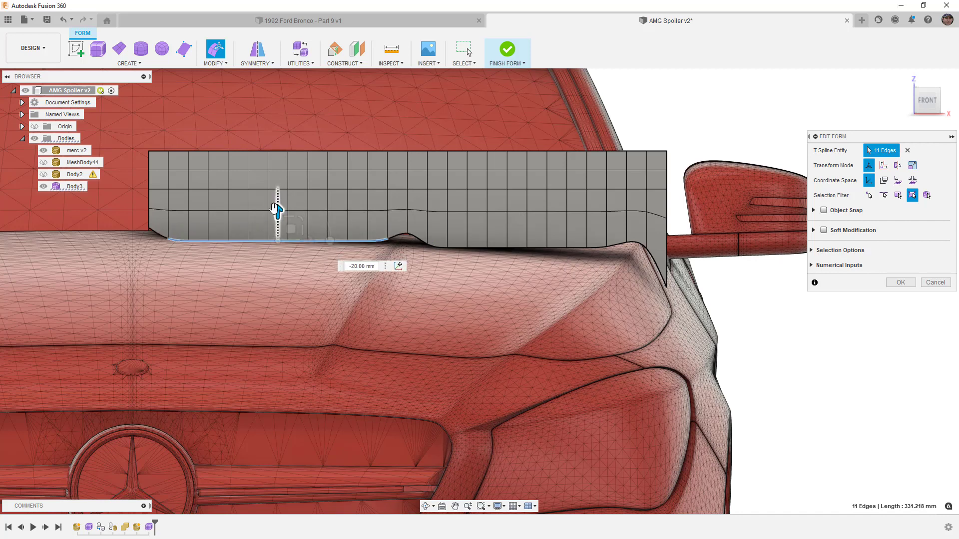
scroll(400, 233, "up", 3)
left_click(408, 230)
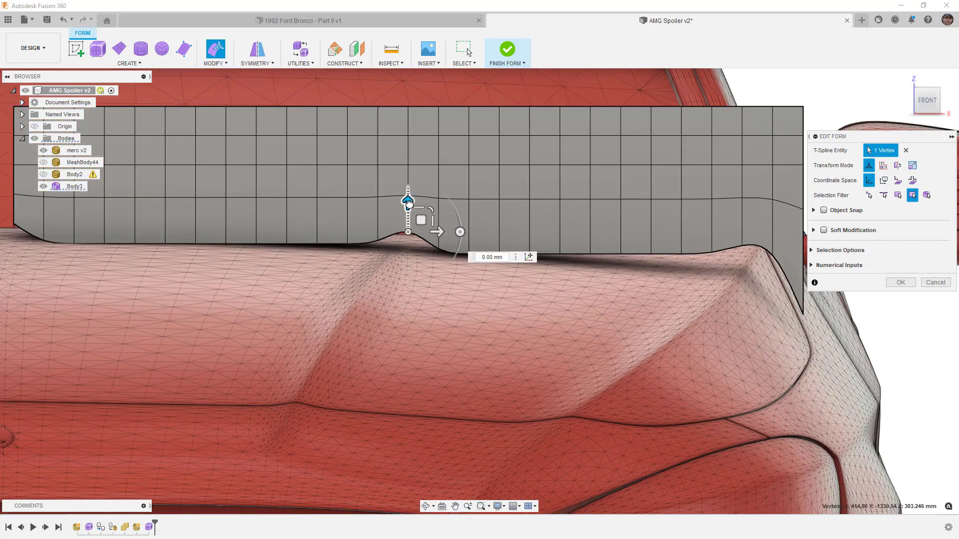
left_click_drag(409, 202, 408, 224)
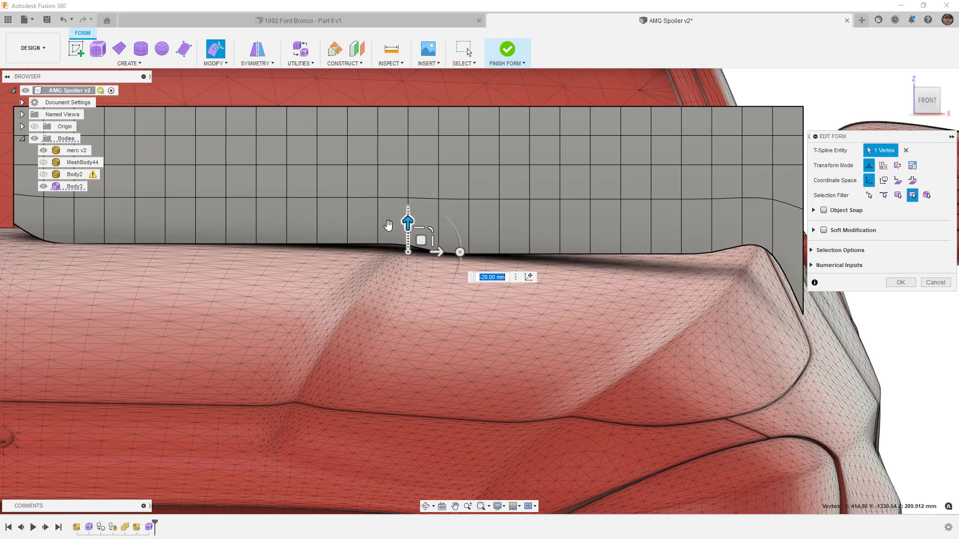
Raise the bottom-left vertex 10 mm, check the fit, and finish Edit Form in Front view.
left_click(75, 244)
left_click_drag(74, 216, 75, 207)
left_click(135, 243)
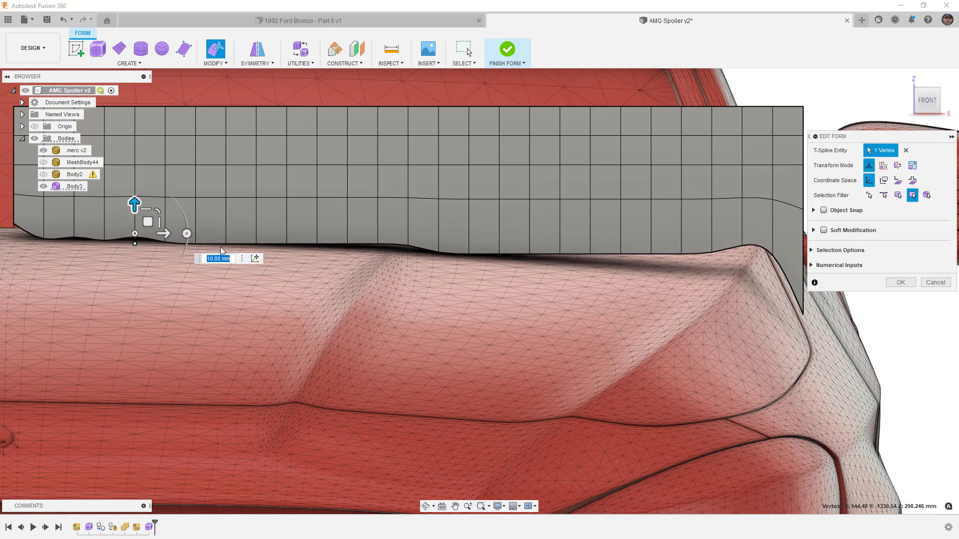
scroll(352, 245, "down", 4)
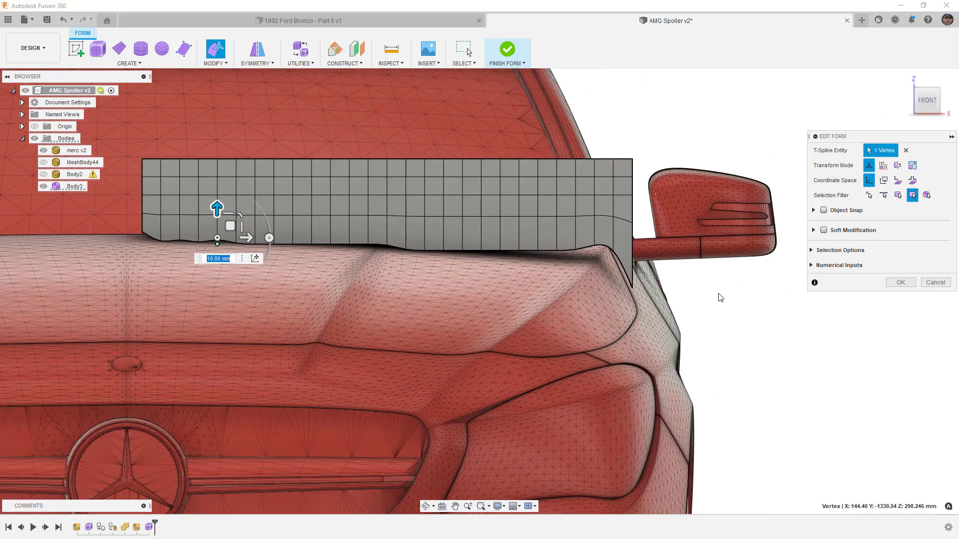
scroll(708, 294, "up", 5)
middle_click_drag(711, 285, 620, 268, "shift")
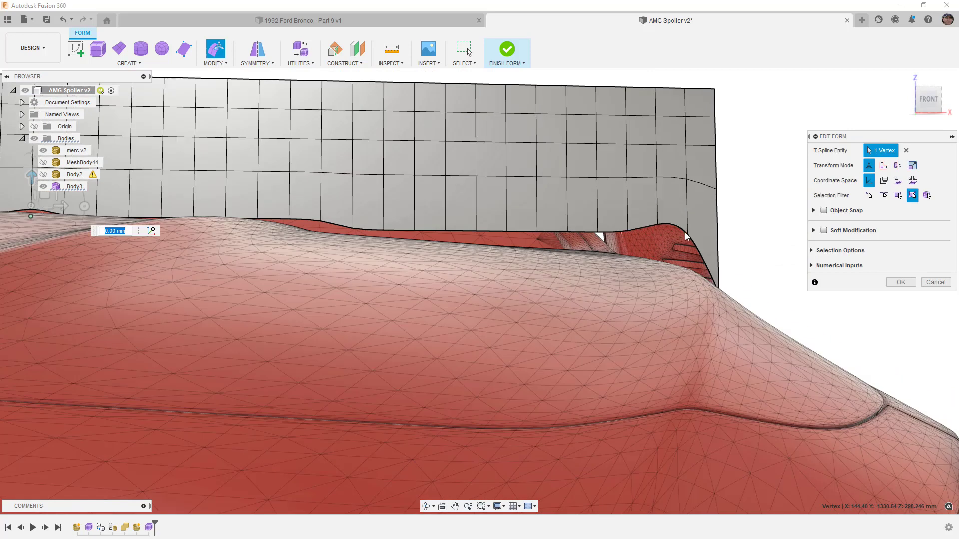
middle_click_drag(673, 253, 669, 247, "shift")
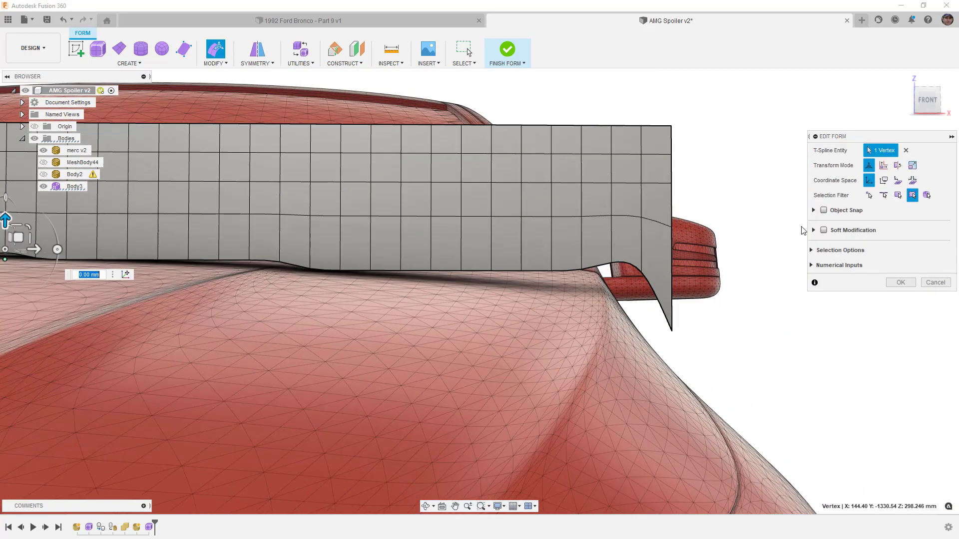
left_click(901, 283)
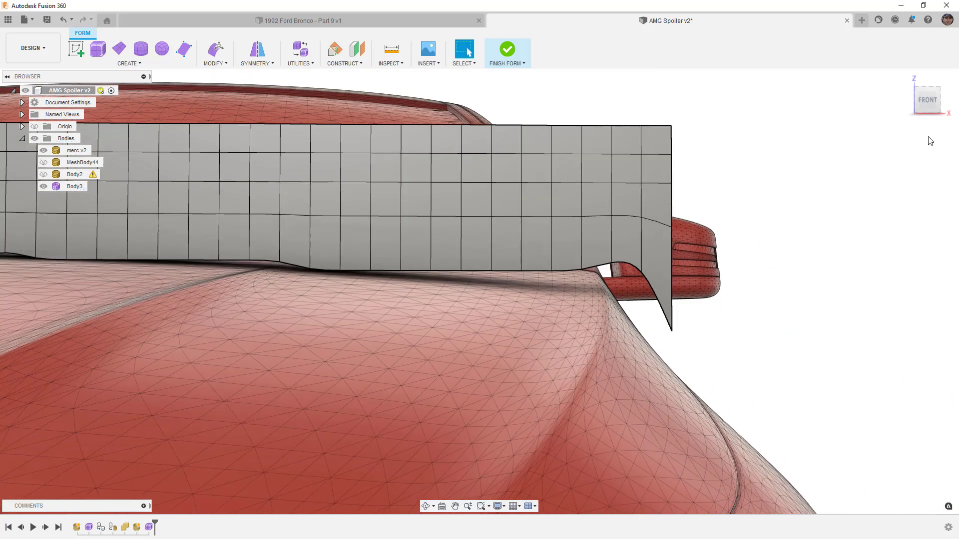
left_click(930, 101)
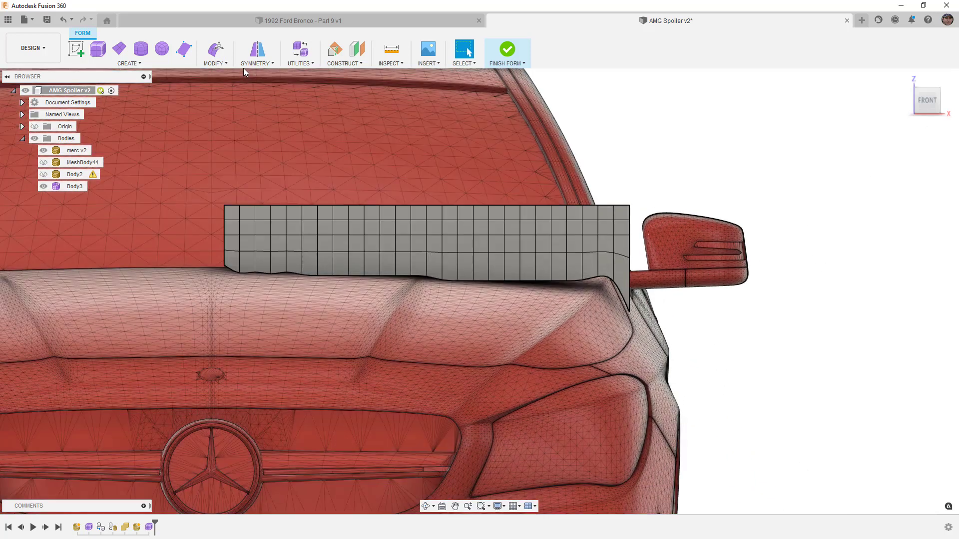
Pull the grid's lower vertices onto the car body.
left_click(215, 63)
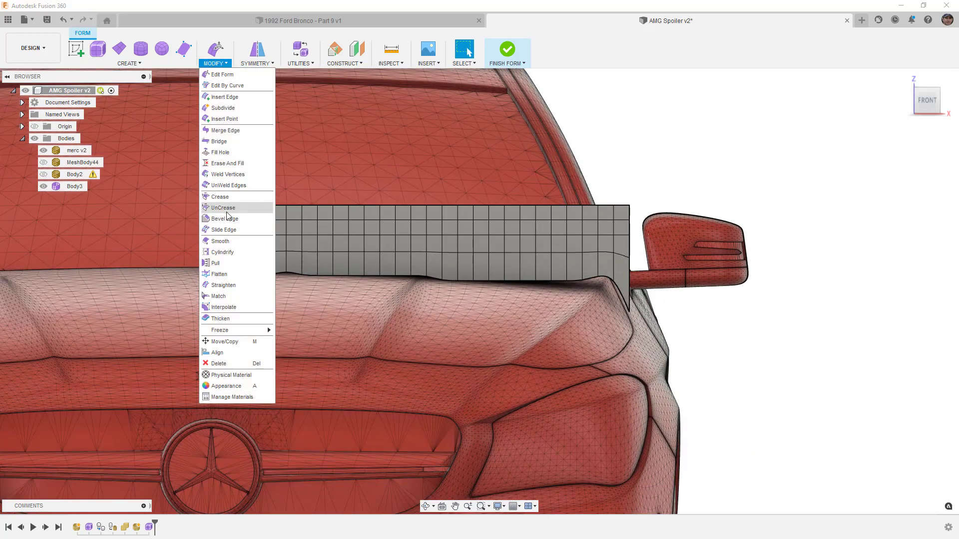
left_click(226, 263)
left_click_drag(212, 260, 648, 365)
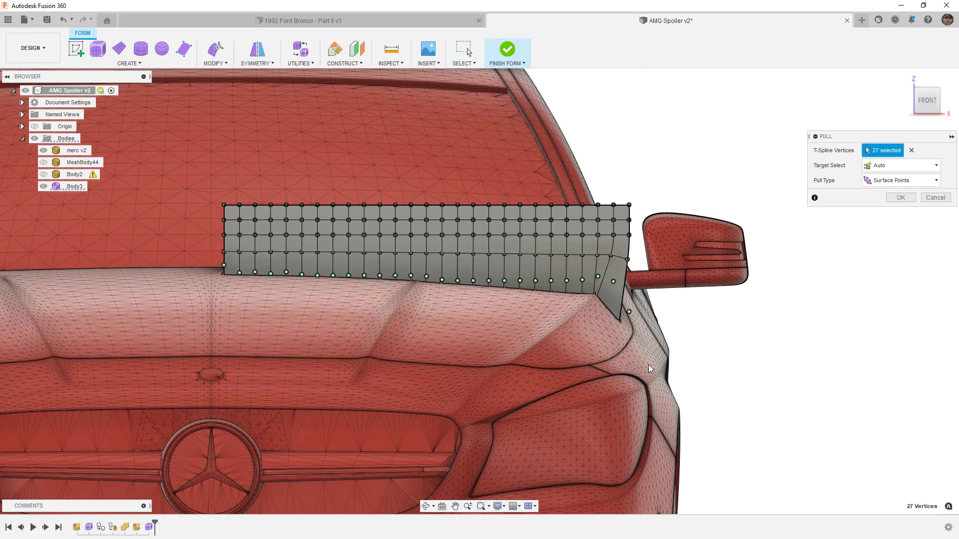
left_click(899, 198)
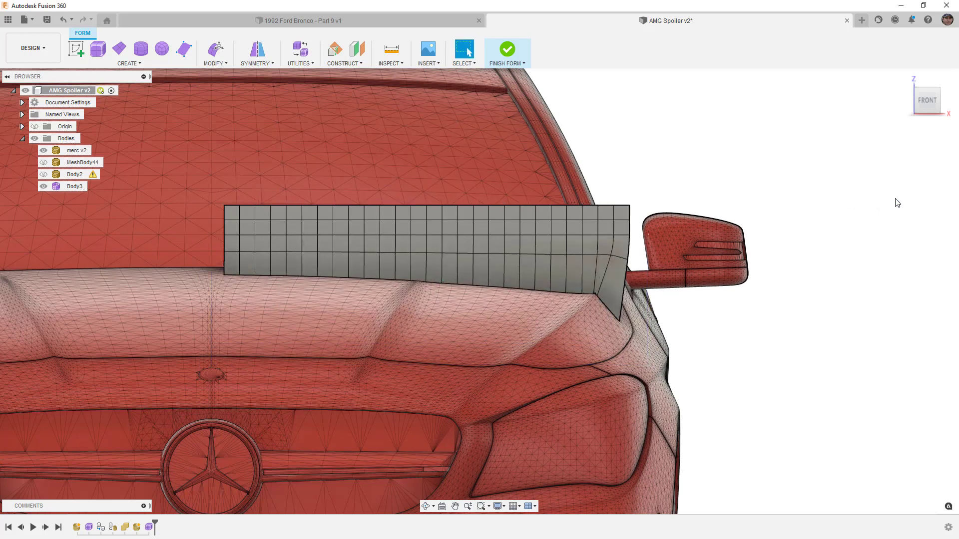
Hide merc v2 to inspect a lower-edge vertex, then show the car body again.
left_click(44, 151)
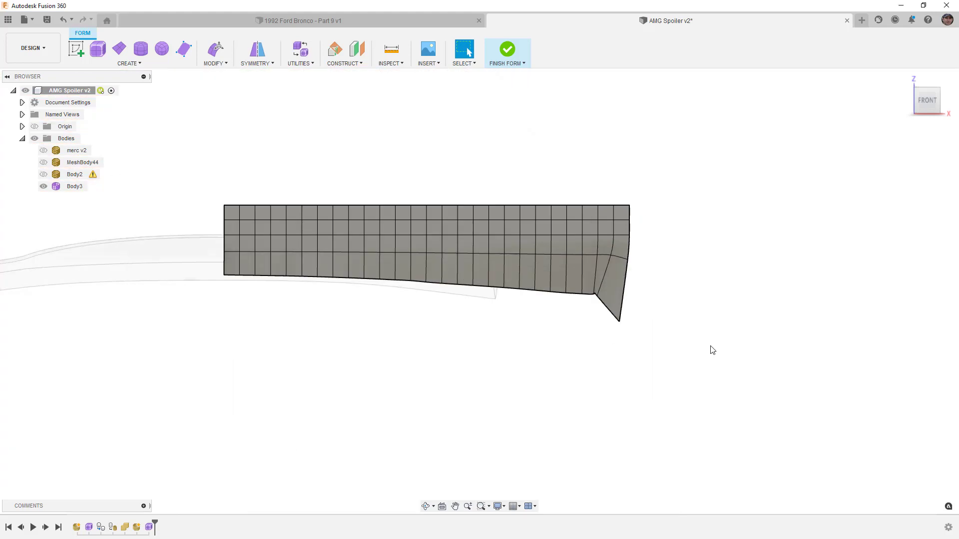
scroll(253, 278, "up", 3)
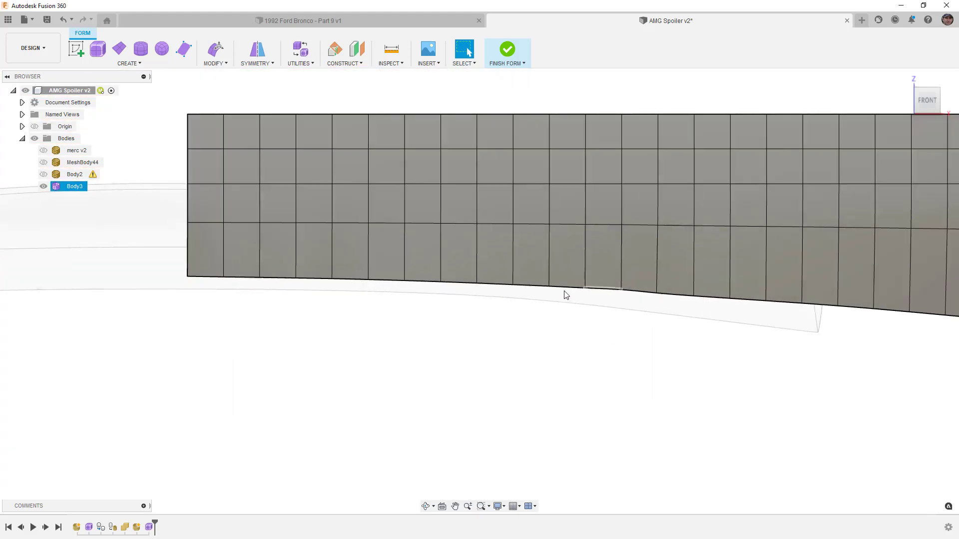
left_click(621, 291)
scroll(599, 349, "down", 5)
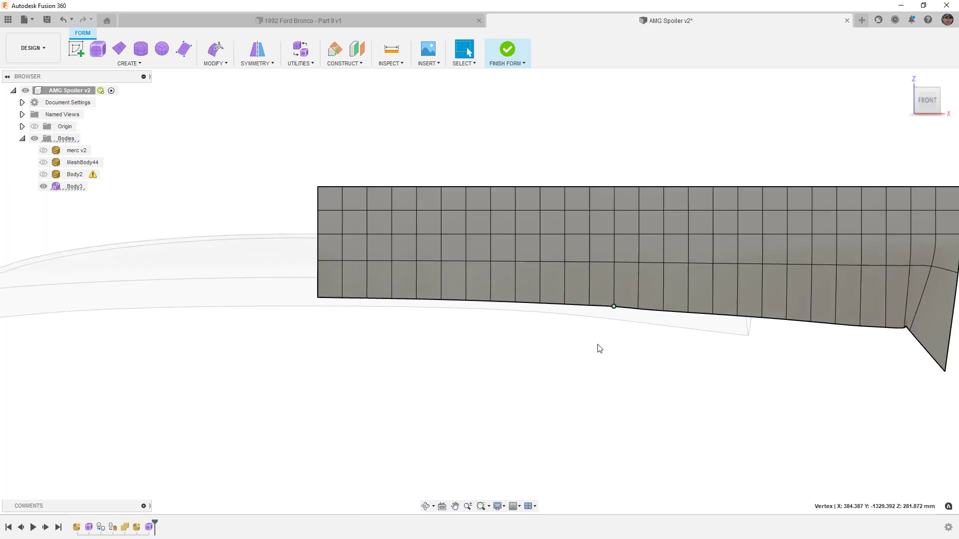
scroll(700, 368, "up", 3)
scroll(700, 324, "up", 5)
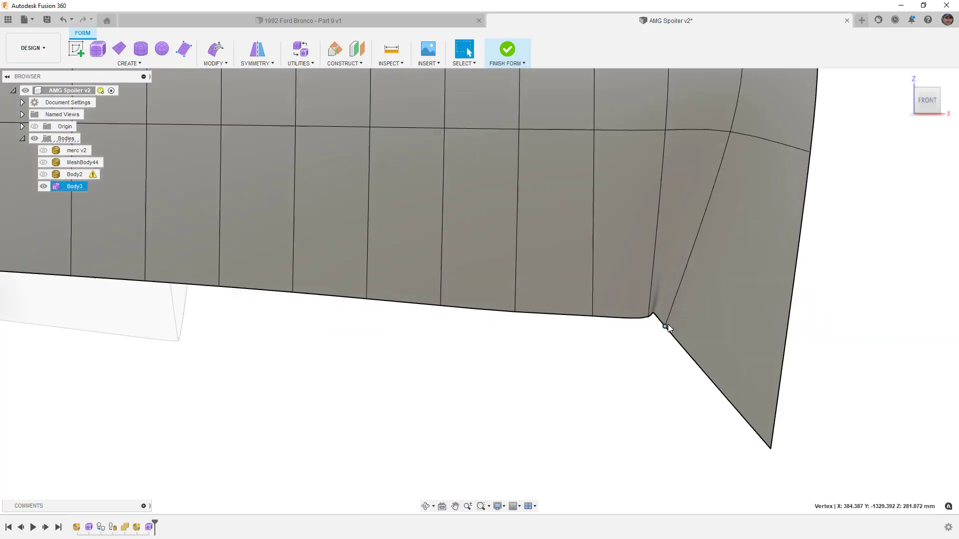
scroll(645, 314, "down", 5)
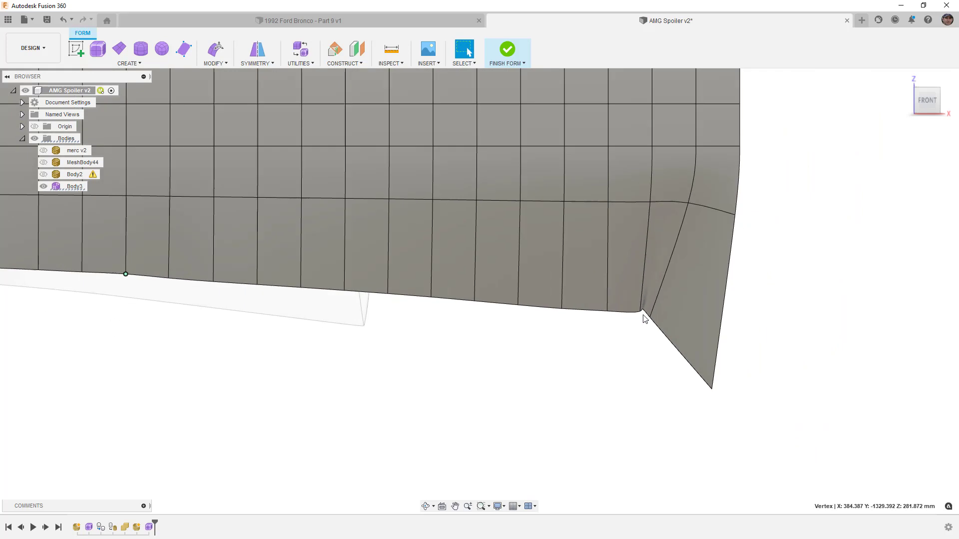
left_click(43, 151)
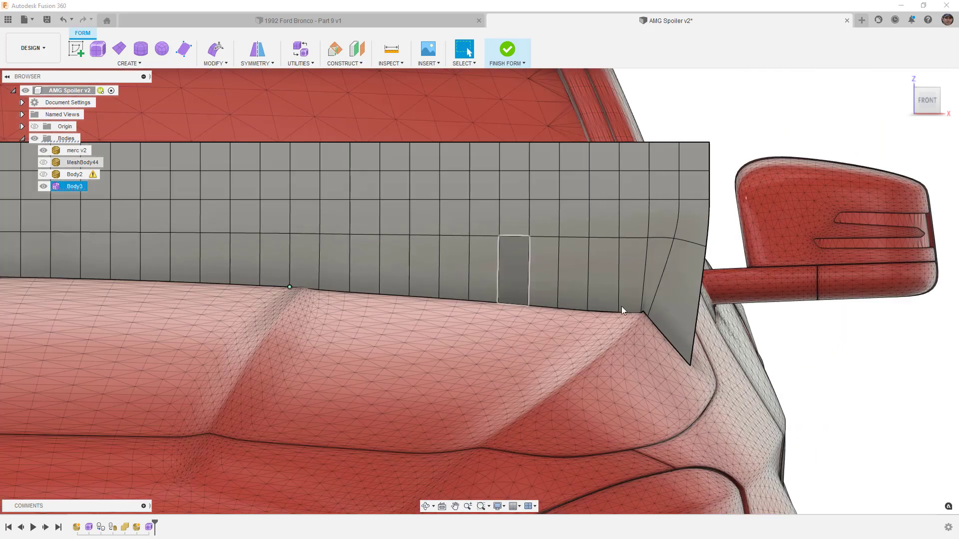
scroll(700, 324, "down", 3)
left_click(749, 340)
key("ctrl+z")
key("ctrl+z")
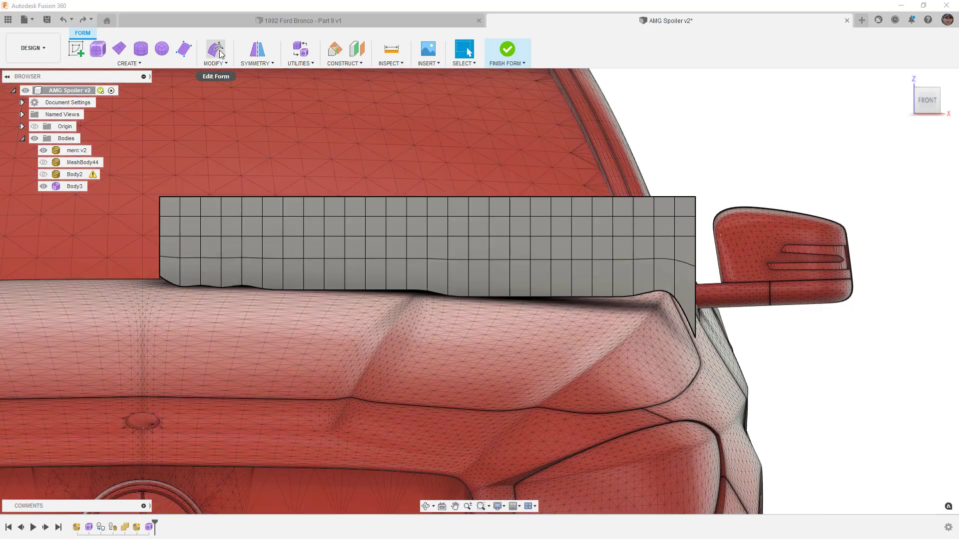
In Edit Form, lower the right-corner vertices by 35, 25 and 20 mm.
left_click(215, 49)
scroll(656, 300, "up", 5)
left_click(650, 276)
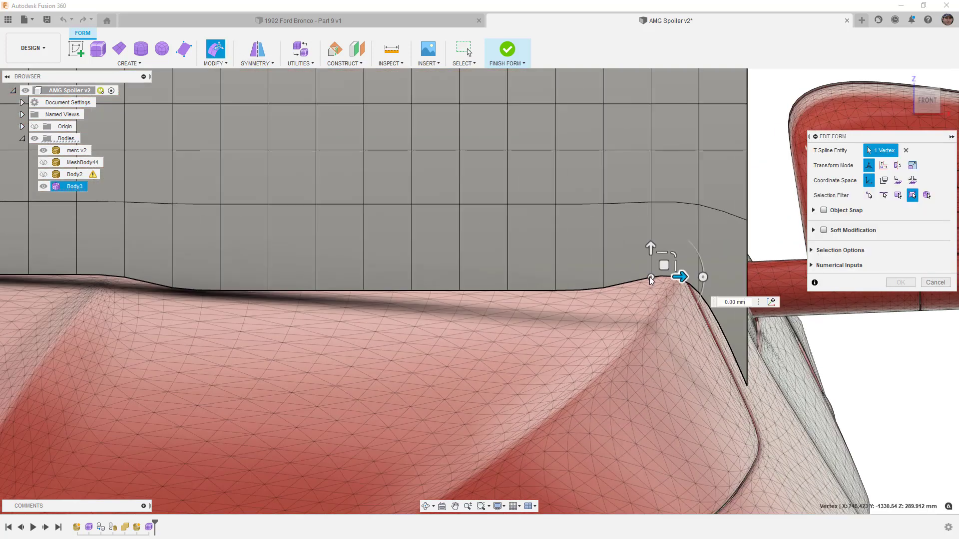
left_click_drag(655, 252, 654, 307)
left_click(602, 267)
left_click_drag(602, 267, 604, 306)
left_click(699, 304)
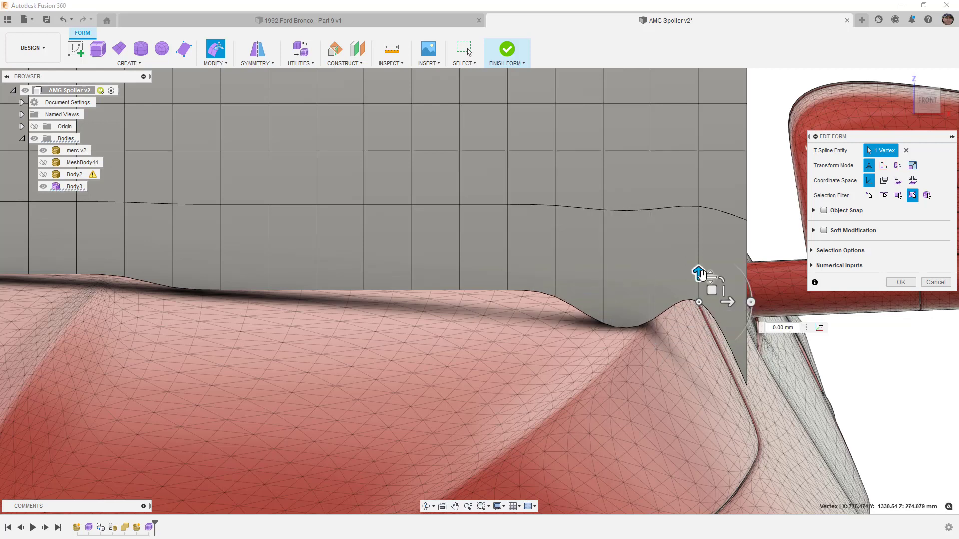
left_click_drag(698, 273, 700, 358)
Reshape the corner vertex, lower a left vertex onto the hood, nudge the bottom edge, and accept.
left_click(744, 385)
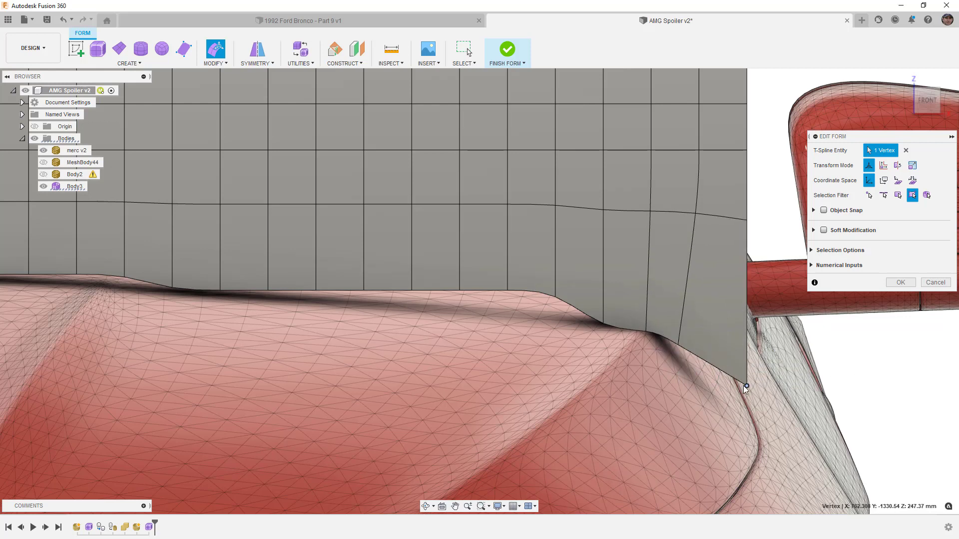
left_click_drag(755, 386, 279, 292)
left_click(220, 292)
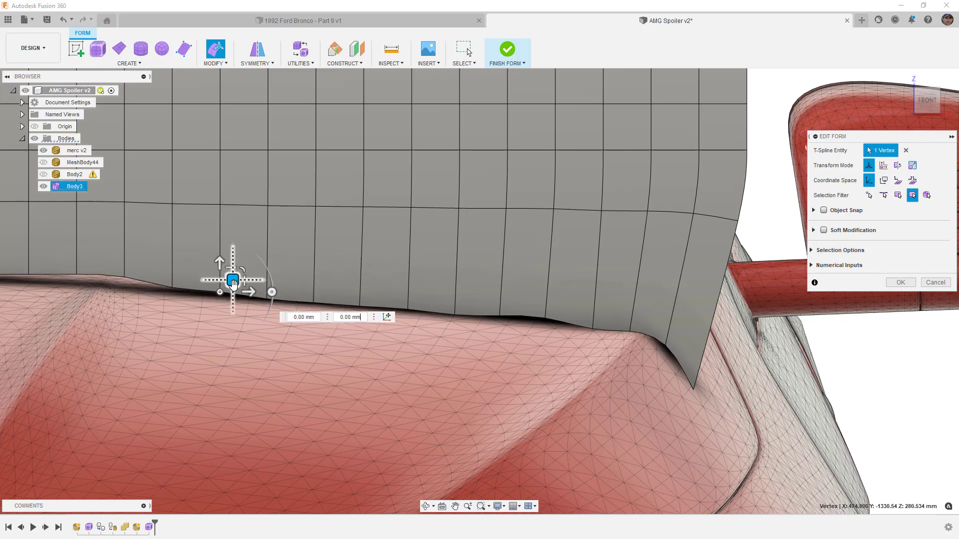
left_click(126, 278)
left_click_drag(135, 272, 135, 280)
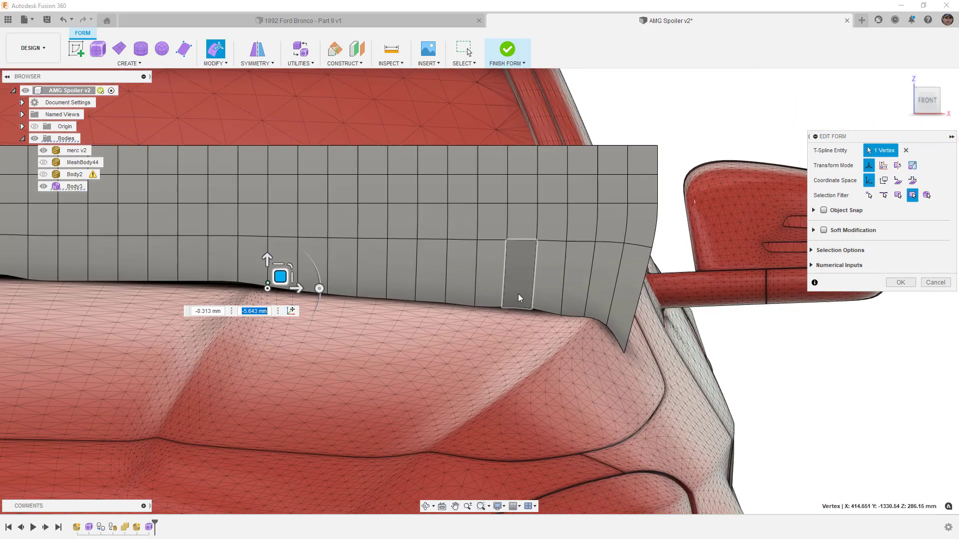
scroll(517, 293, "down", 3)
scroll(528, 301, "down", 1)
left_click(575, 315)
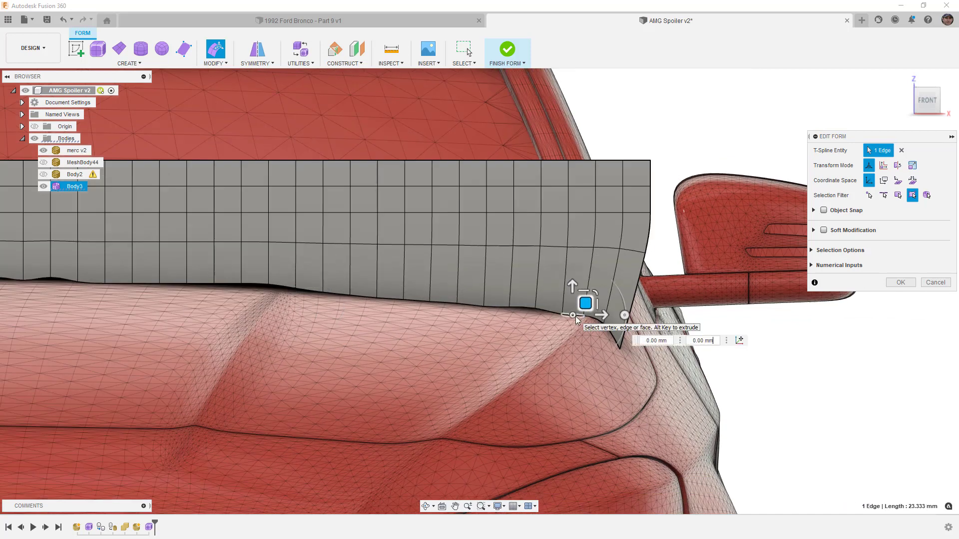
left_click_drag(583, 305, 584, 300)
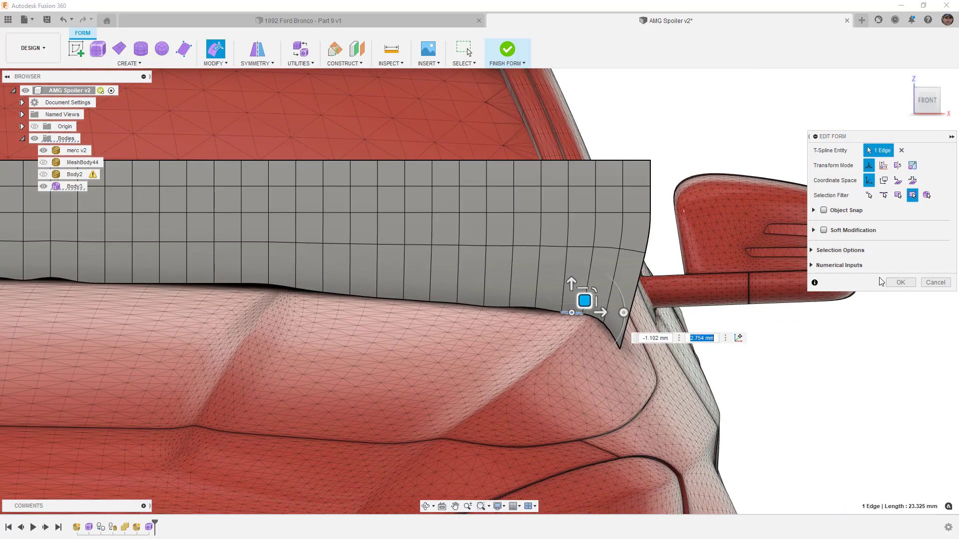
left_click(900, 283)
scroll(900, 284, "down", 3)
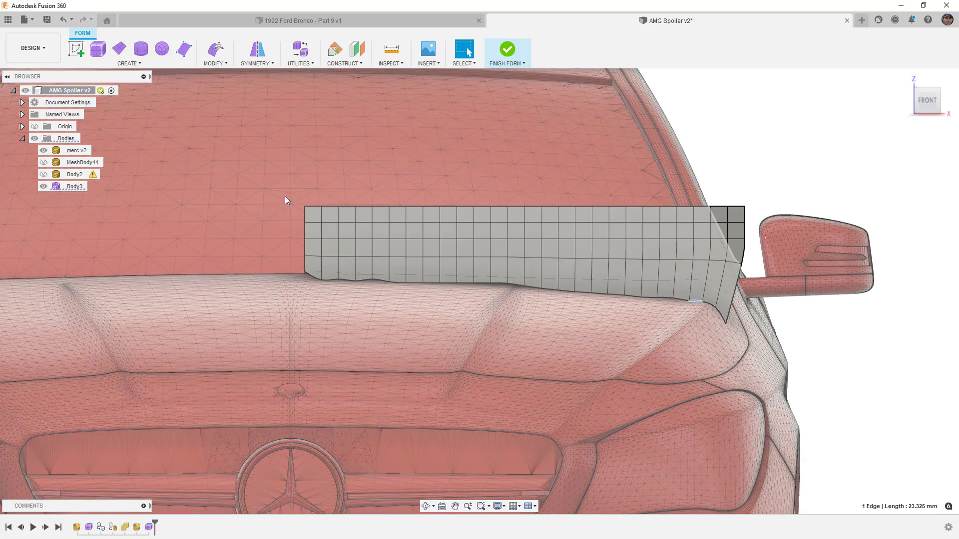
Subdivide all plane faces exactly with Width Faces 3.
key("ctrl+a")
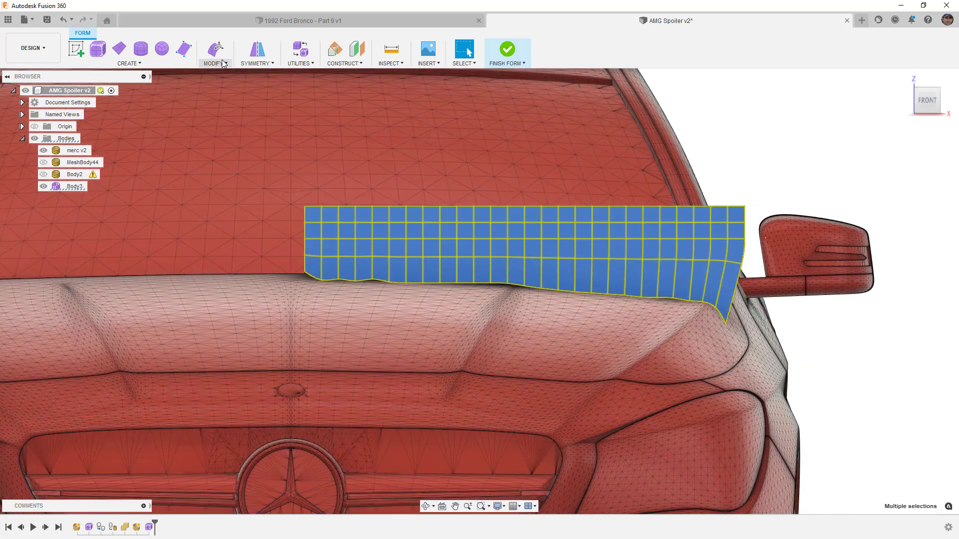
left_click(223, 64)
left_click(234, 108)
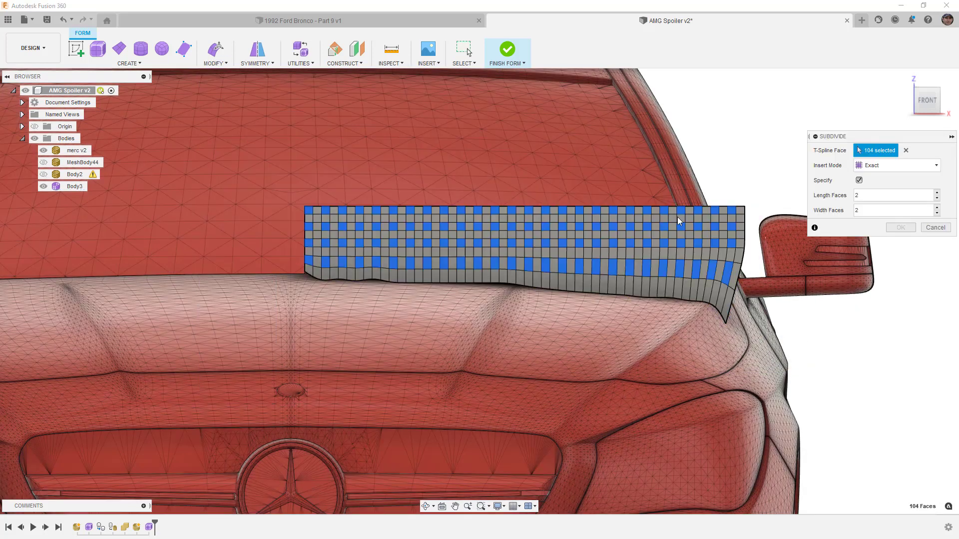
left_click(937, 208)
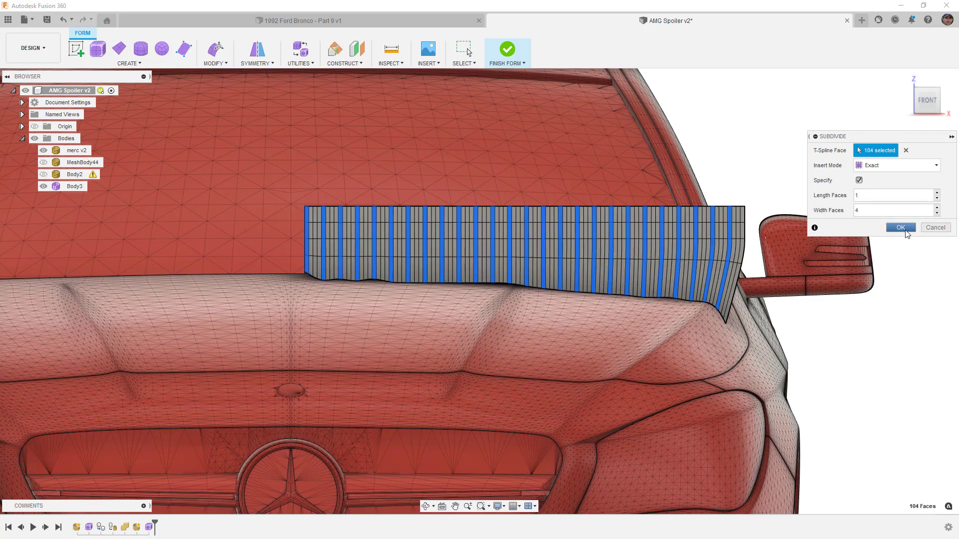
left_click(901, 227)
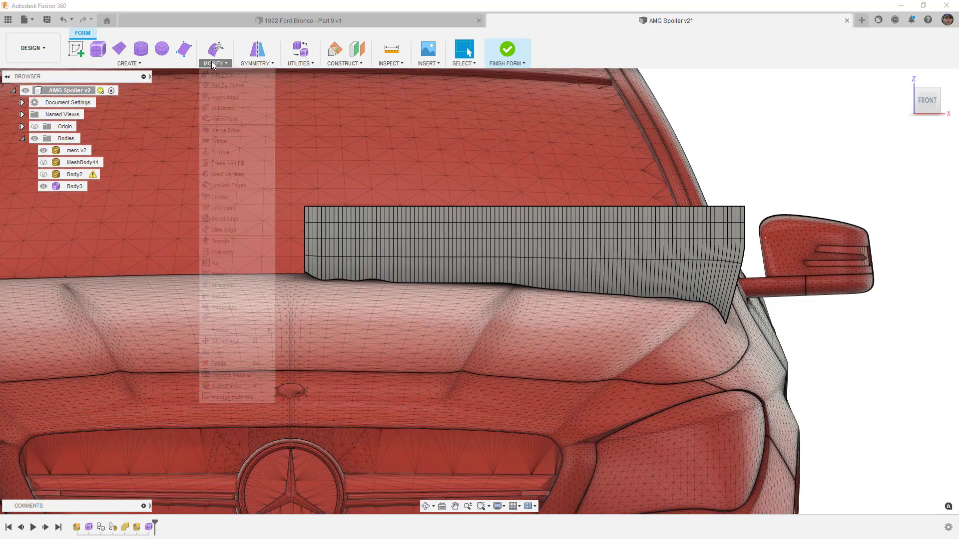
Pull all 105 grid vertices onto the hood mesh, checking the lower edge before confirming.
left_click(216, 52)
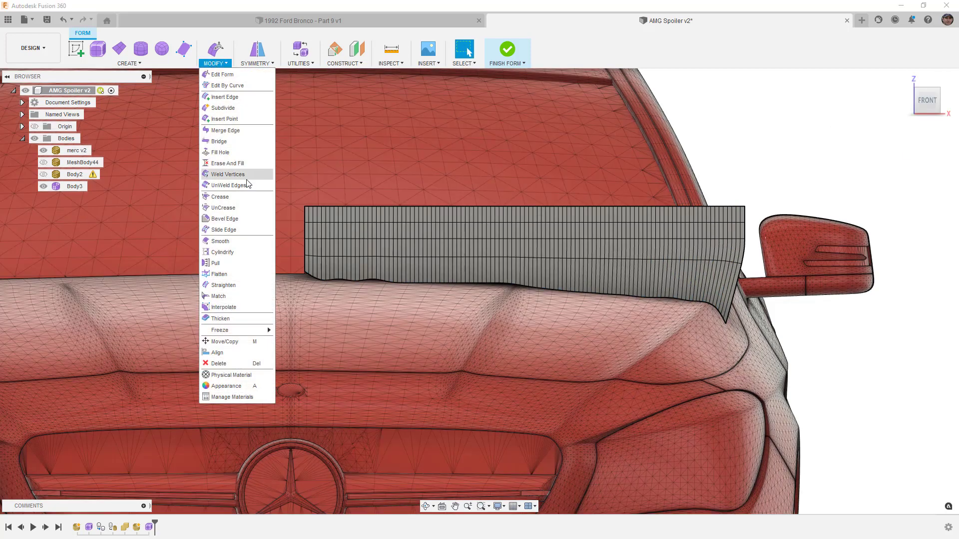
left_click(227, 260)
left_click_drag(286, 265, 765, 382)
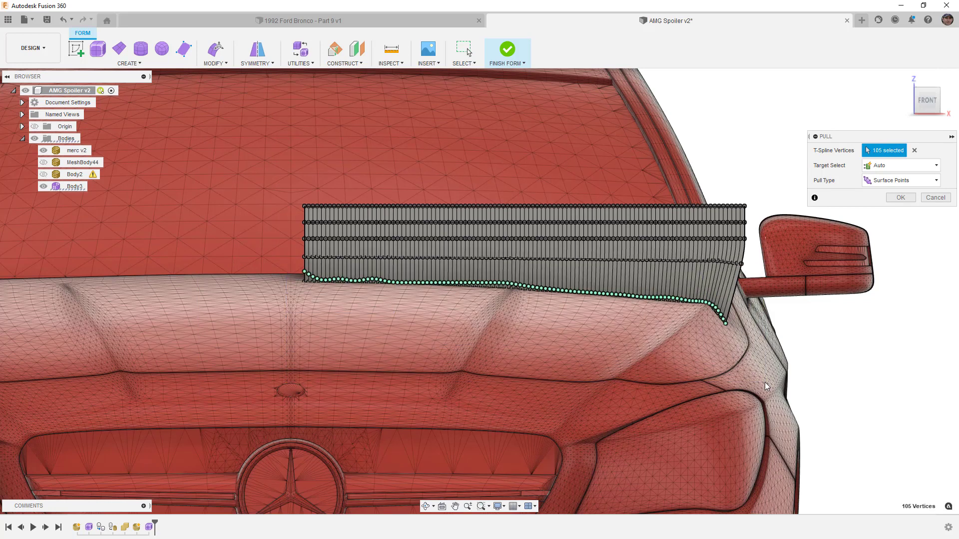
scroll(350, 285, "up", 3)
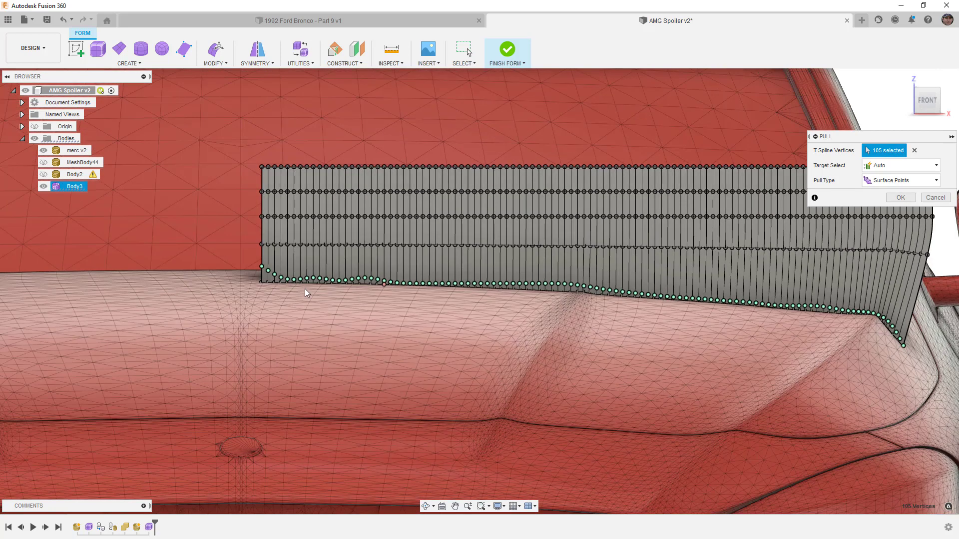
scroll(270, 287, "up", 5)
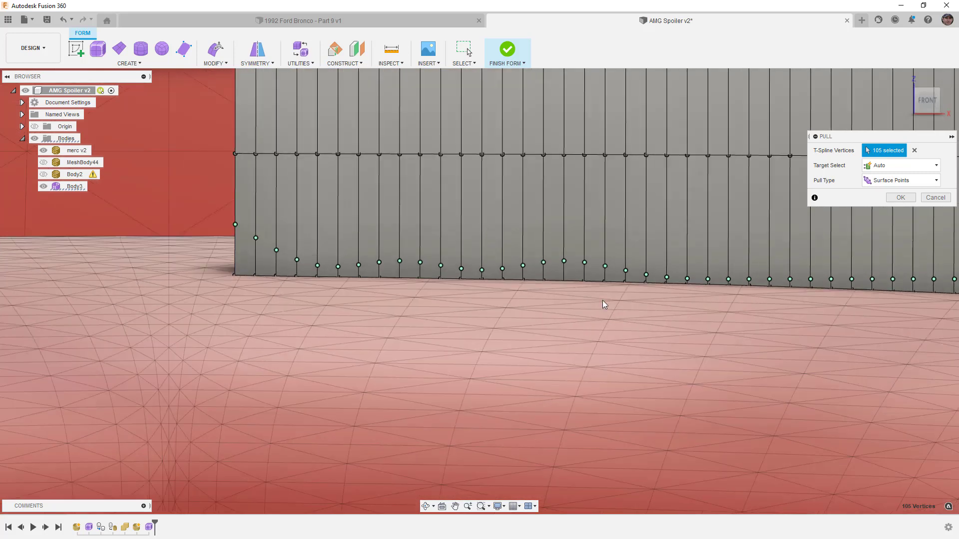
middle_click_drag(604, 305, 443, 315)
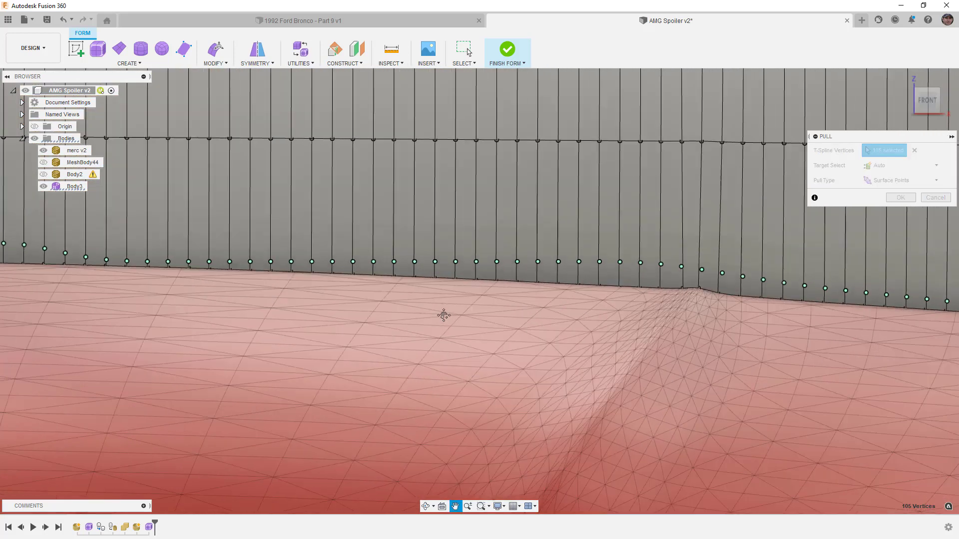
scroll(443, 315, "down", 2)
middle_click_drag(589, 303, 482, 278)
scroll(536, 290, "up", 3)
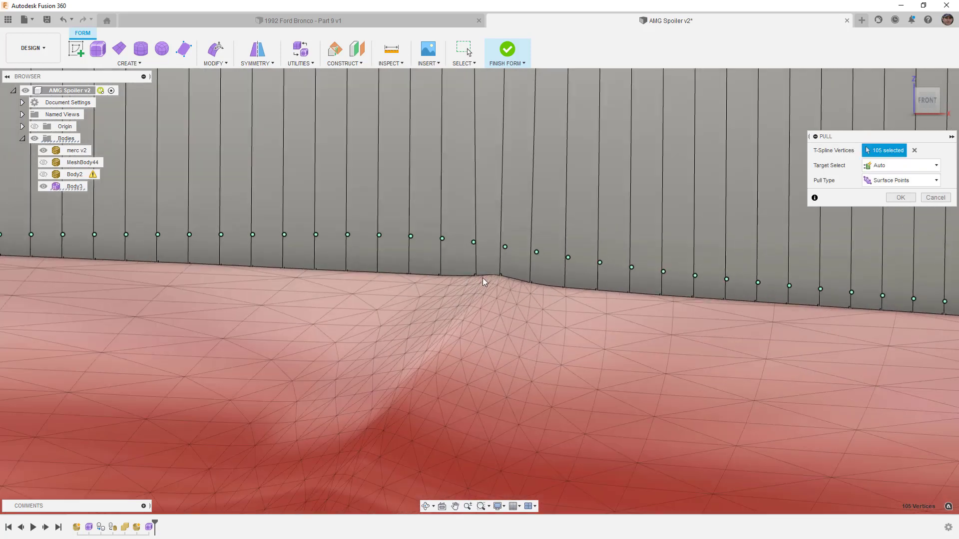
middle_click_drag(582, 313, 502, 282)
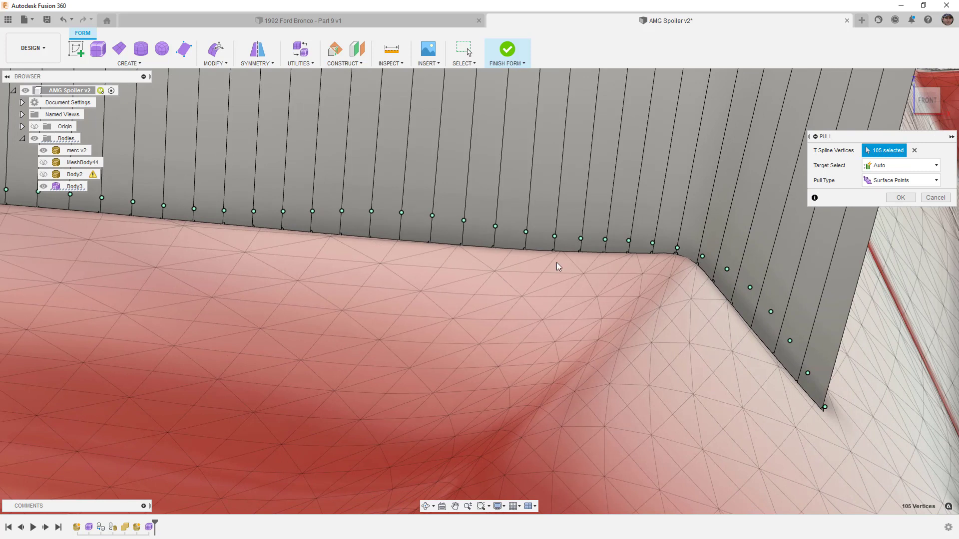
scroll(769, 321, "down", 10)
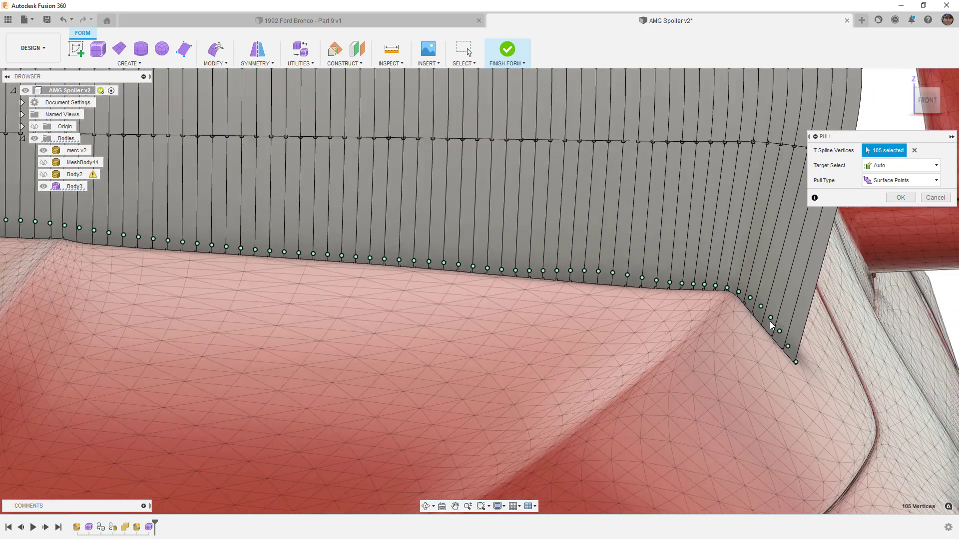
key("Return")
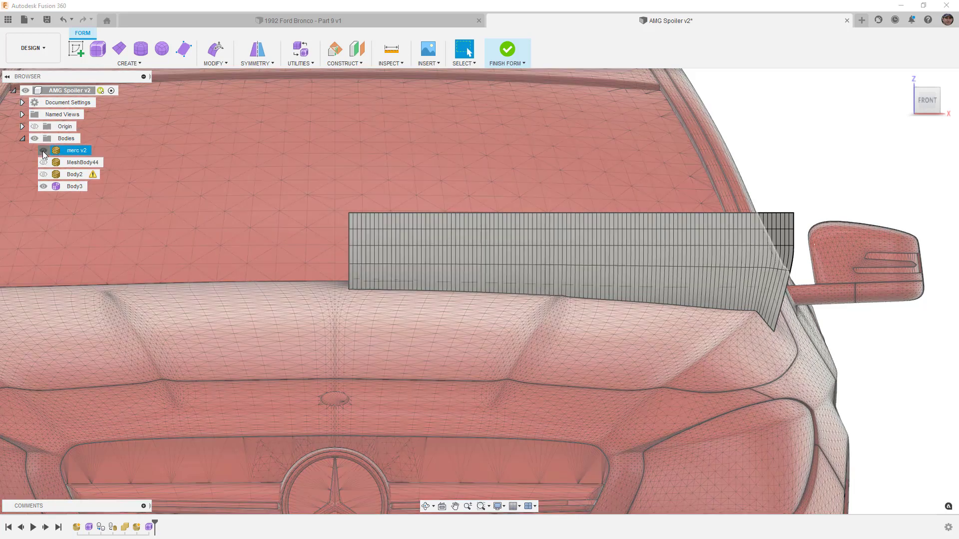
Hide the merc v2 car mesh and zoom out to see the grid alone.
left_click(43, 150)
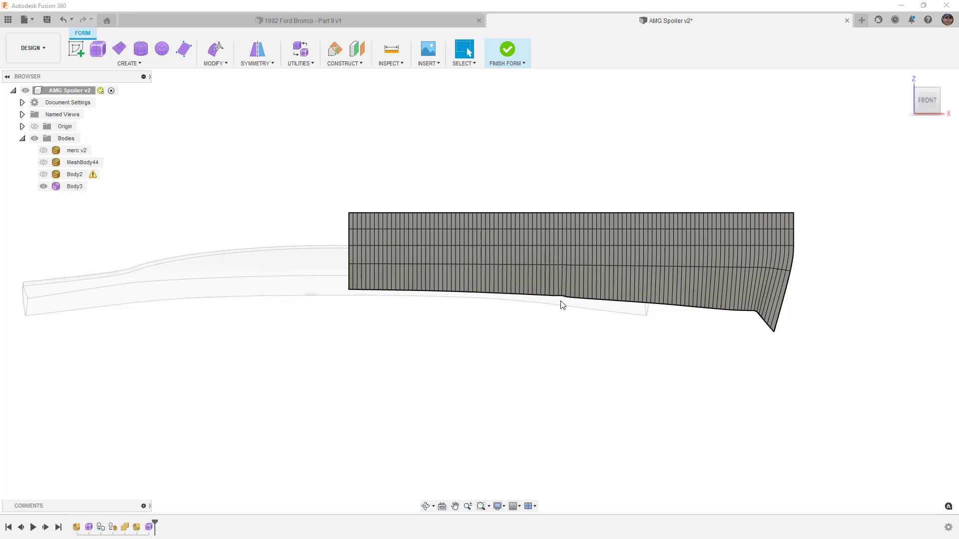
scroll(561, 303, "down", 2)
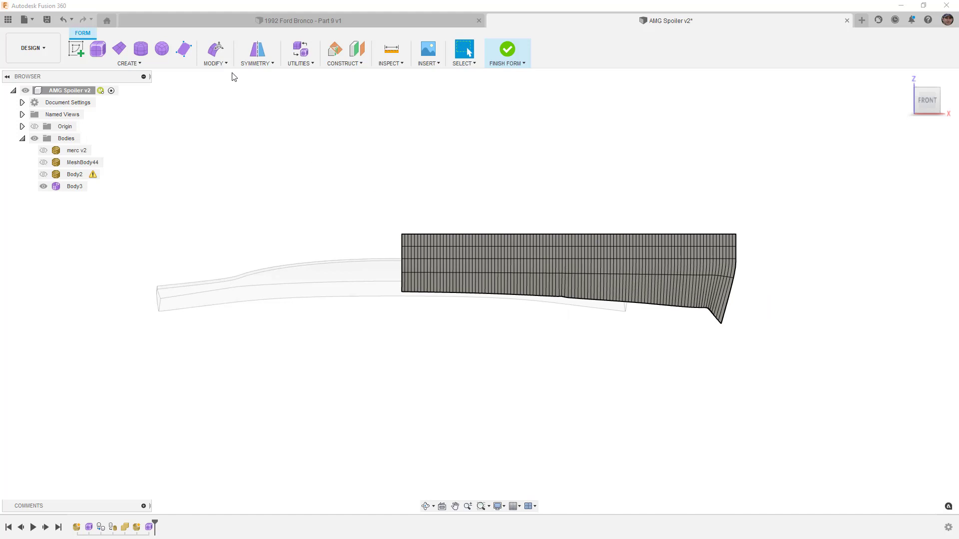
left_click(216, 63)
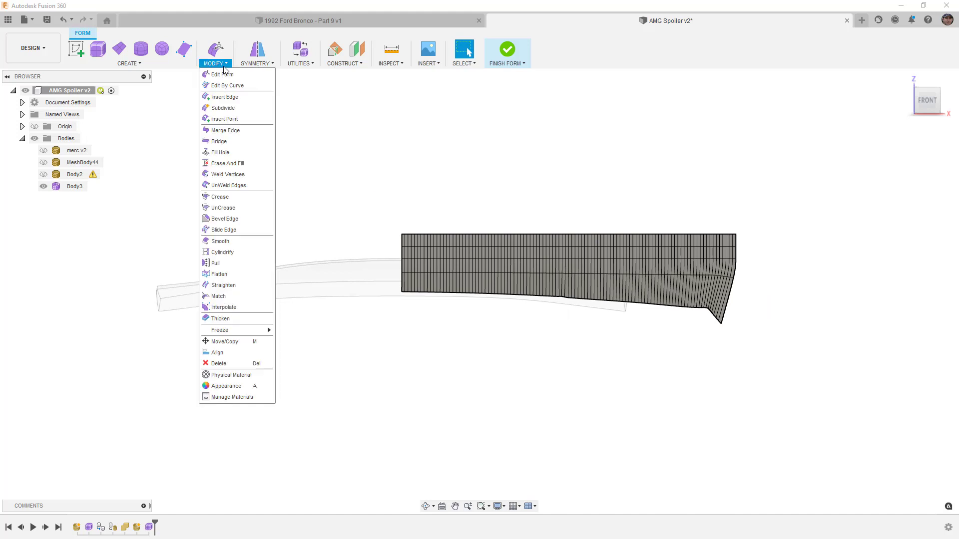
Trial-match the spoiler's end edge to the curved body's edge with Tolerance on, then cancel.
left_click(241, 297)
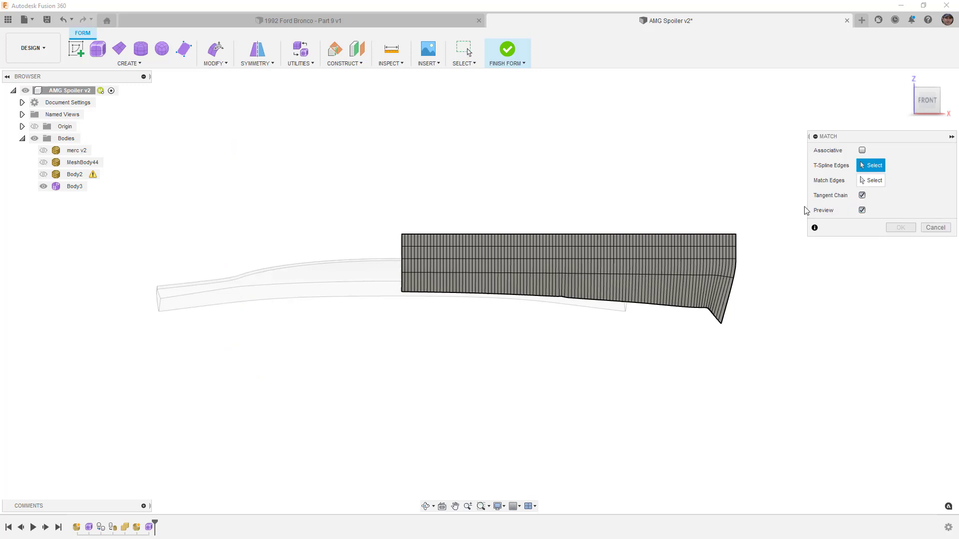
scroll(724, 310, "up", 2)
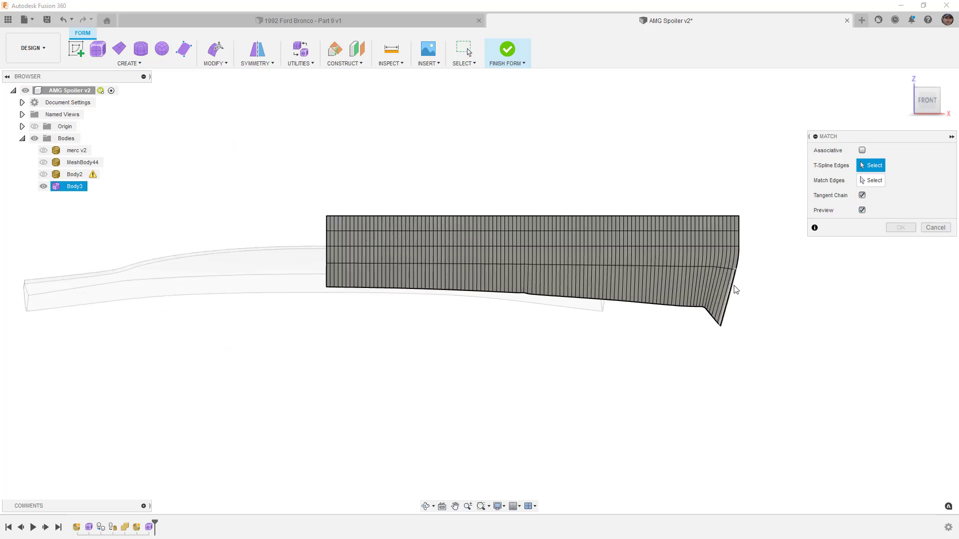
left_click(730, 290)
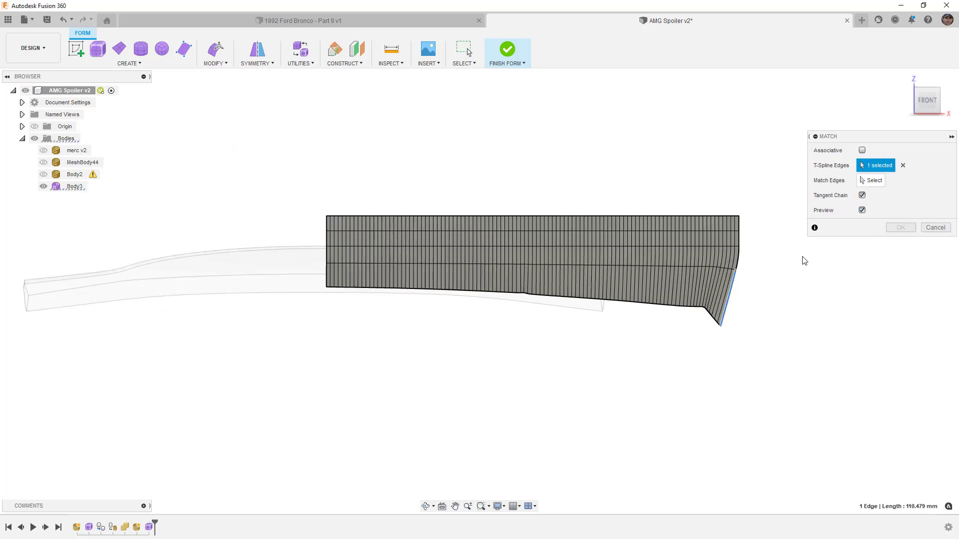
left_click(870, 183)
middle_click_drag(819, 301, 796, 300, "shift")
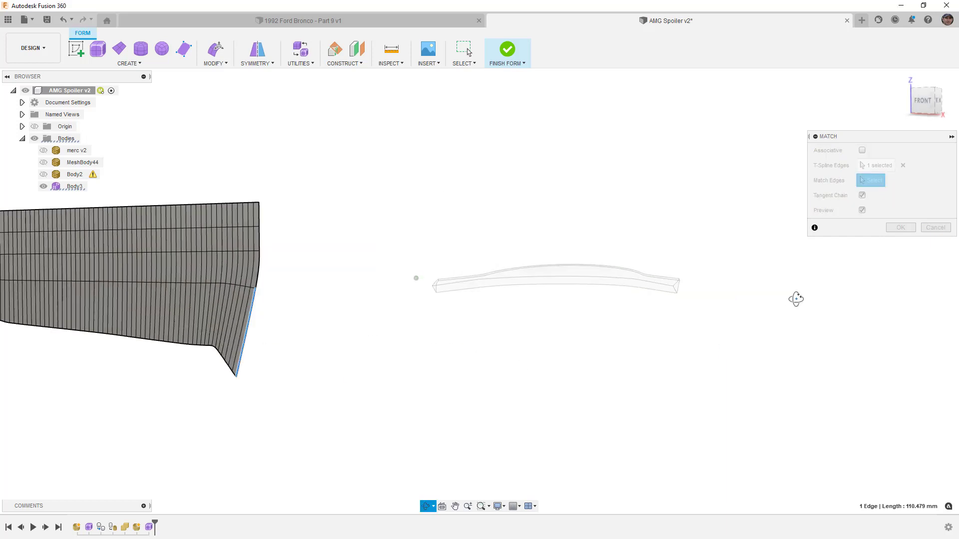
left_click(676, 285)
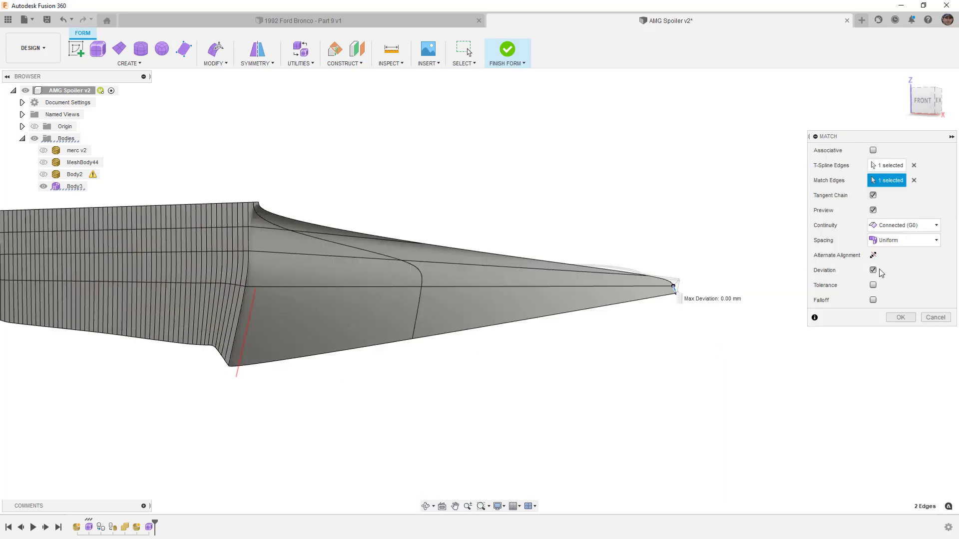
left_click(873, 285)
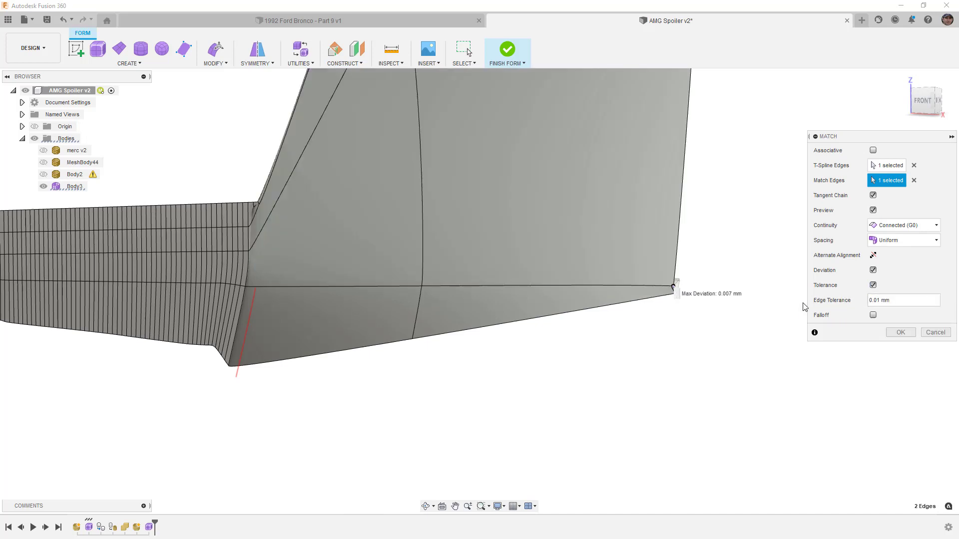
scroll(779, 302, "down", 2)
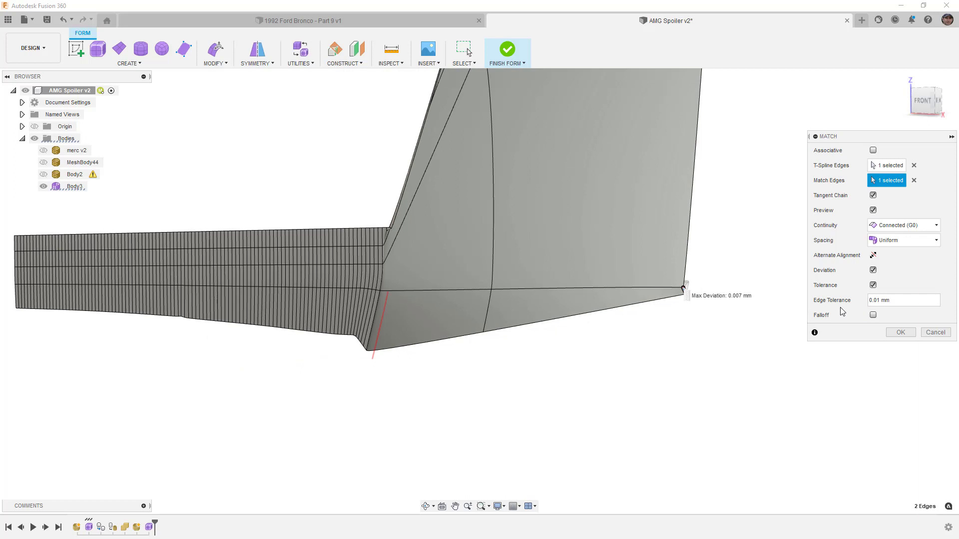
scroll(719, 330, "down", 3)
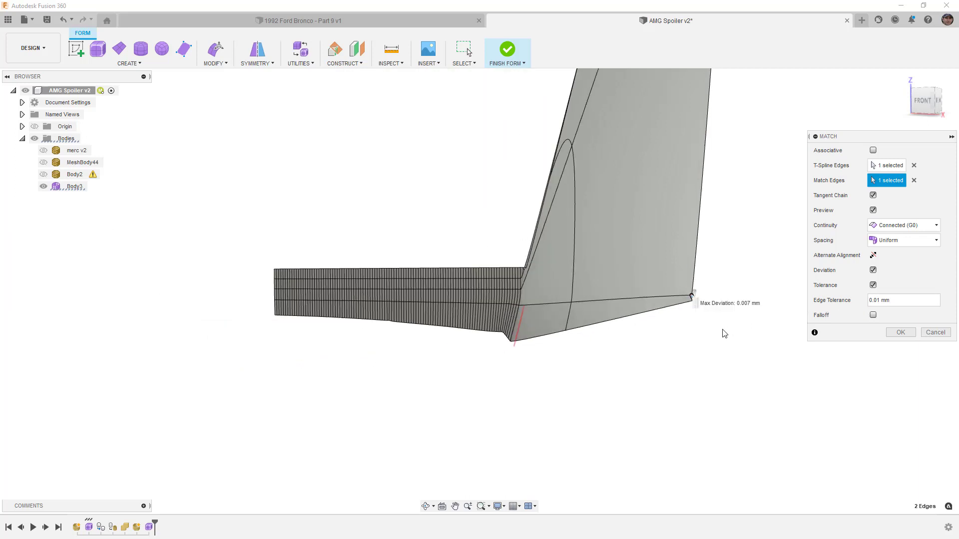
left_click(934, 333)
scroll(699, 307, "up", 3)
left_click(481, 340)
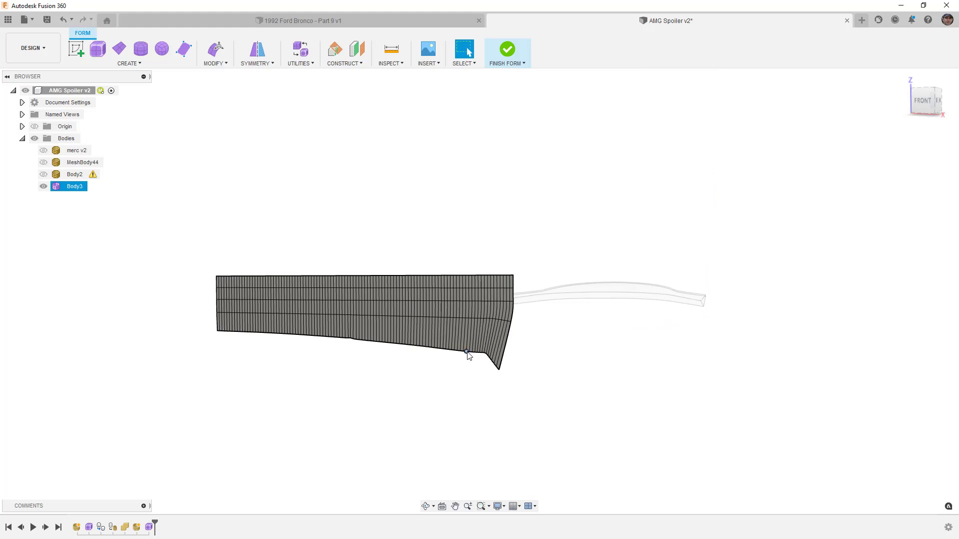
View from the front, unhide the merc v2 car mesh, and zoom in on the hood edge.
left_click(917, 110)
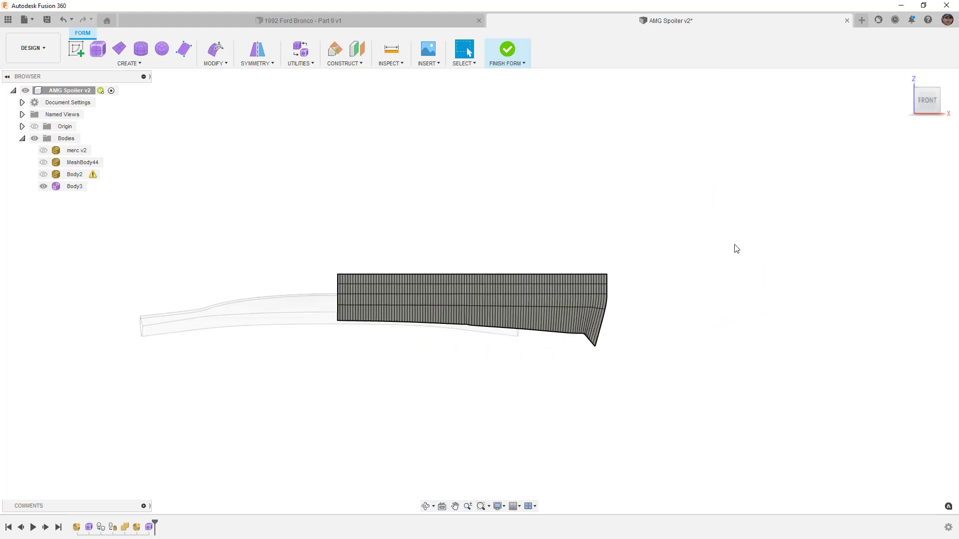
scroll(561, 343, "up", 5)
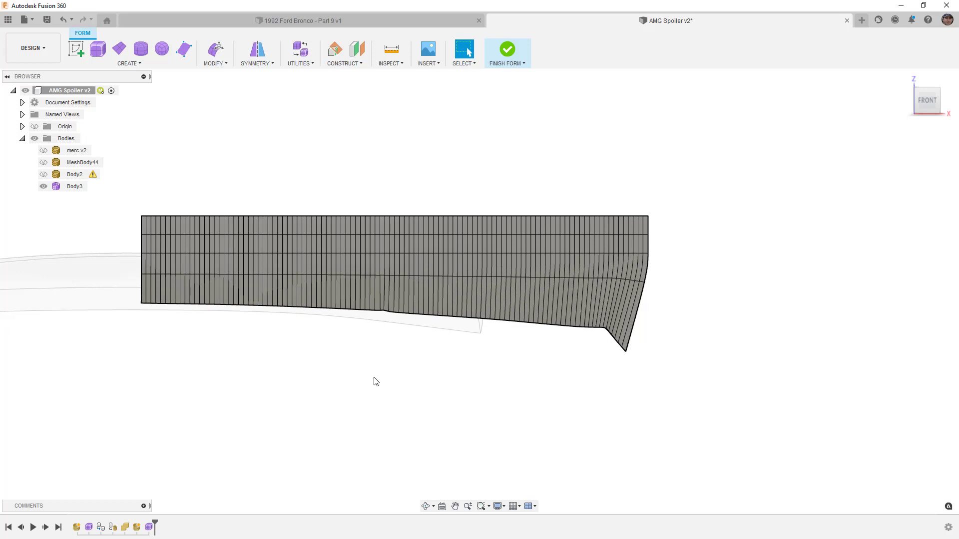
left_click(44, 150)
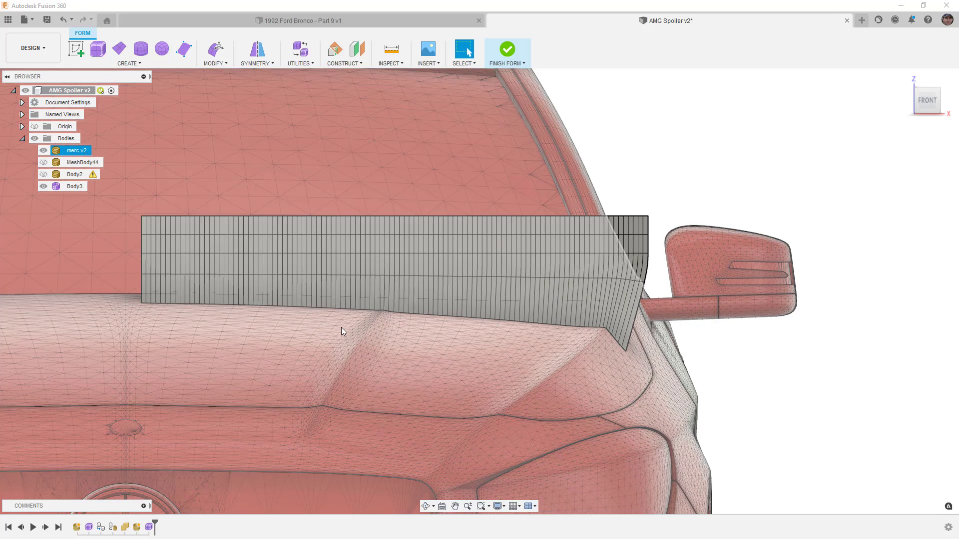
scroll(374, 327, "up", 3)
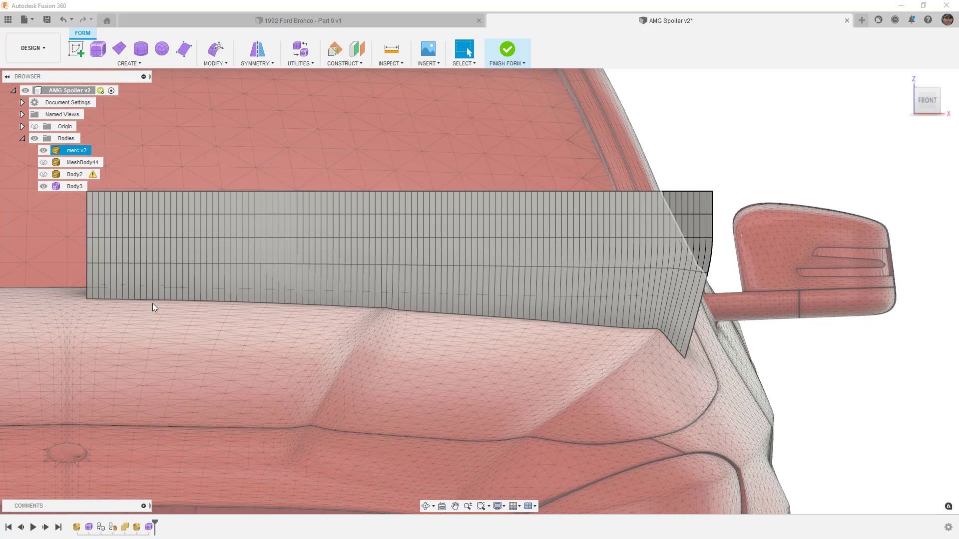
scroll(352, 307, "up", 6)
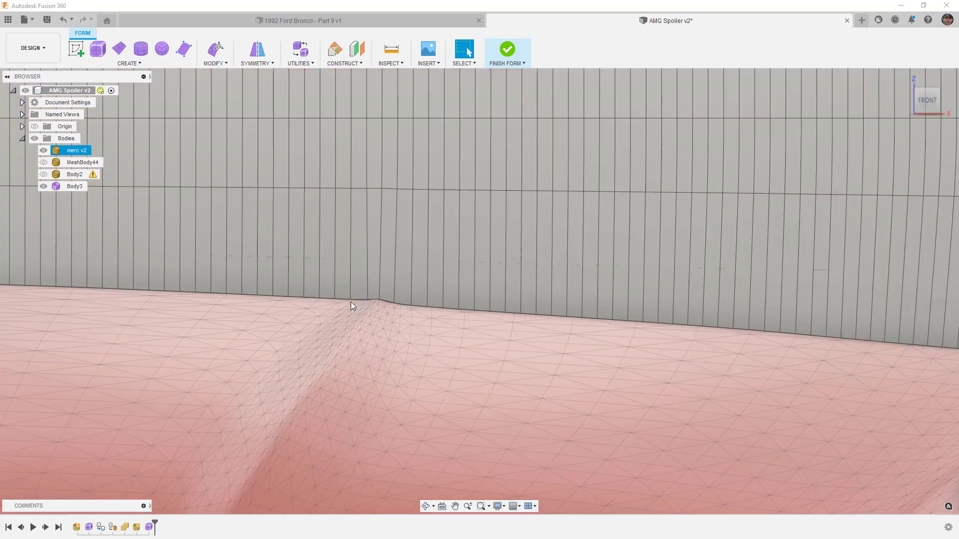
Delete alternate vertical edge loops on the left side of the spoiler grid.
left_click(317, 283)
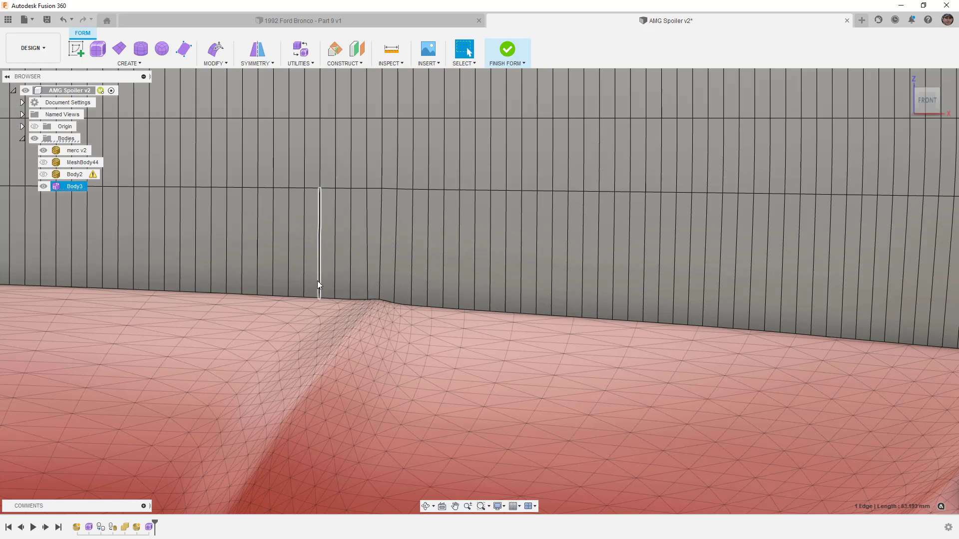
double_click(287, 270)
key("Escape")
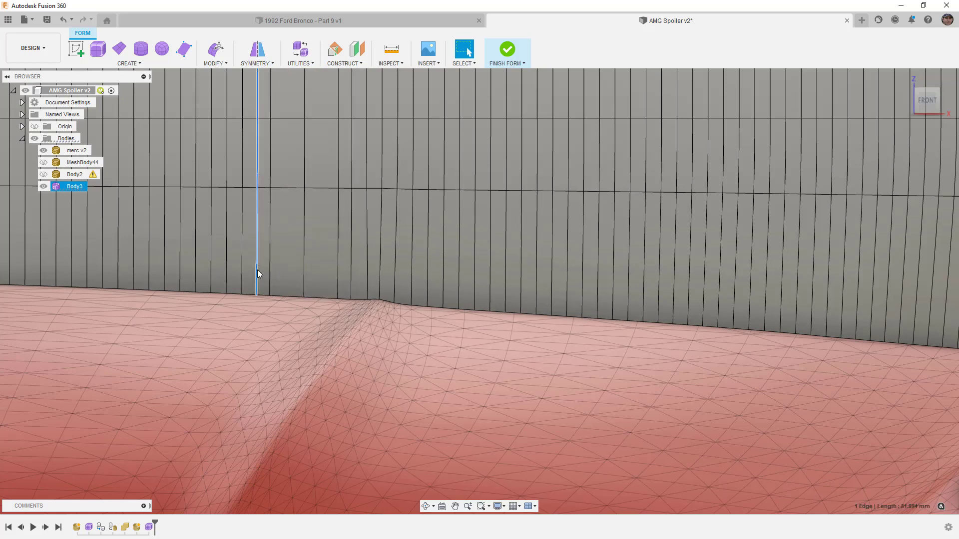
double_click(227, 270)
key("Delete")
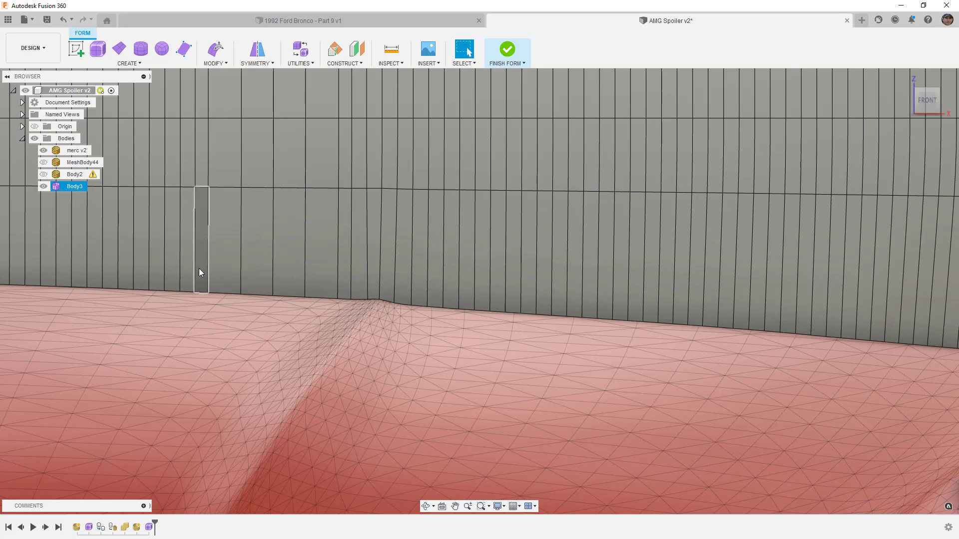
double_click(195, 268)
key("Delete")
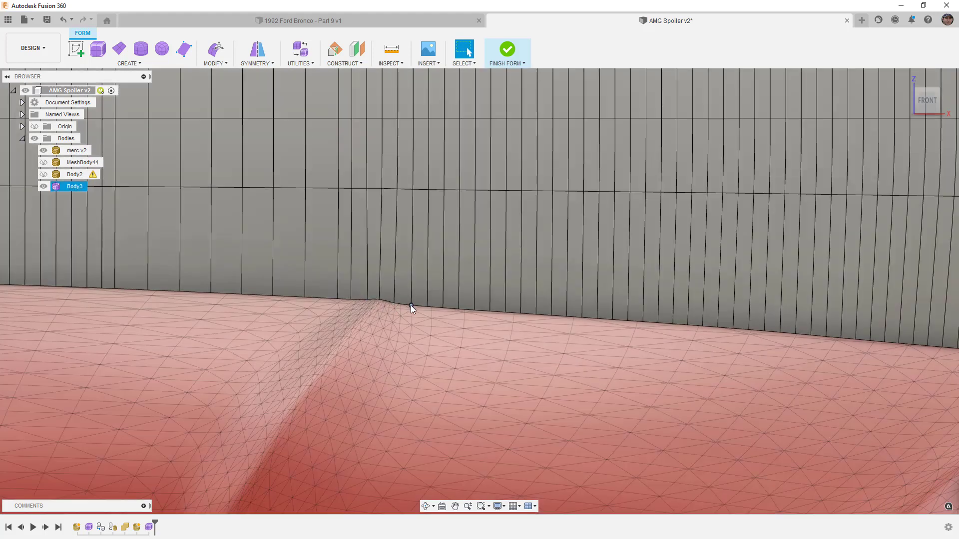
Delete alternate vertical edge loops across the right side of the grid, out to its end.
double_click(442, 295)
key("Delete")
double_click(472, 294)
key("Delete")
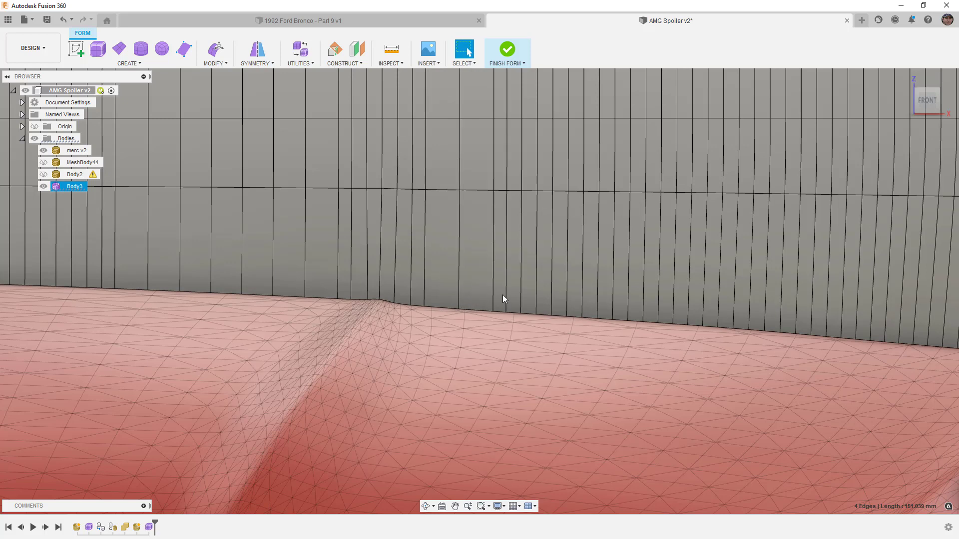
double_click(507, 297)
key("Delete")
double_click(537, 296)
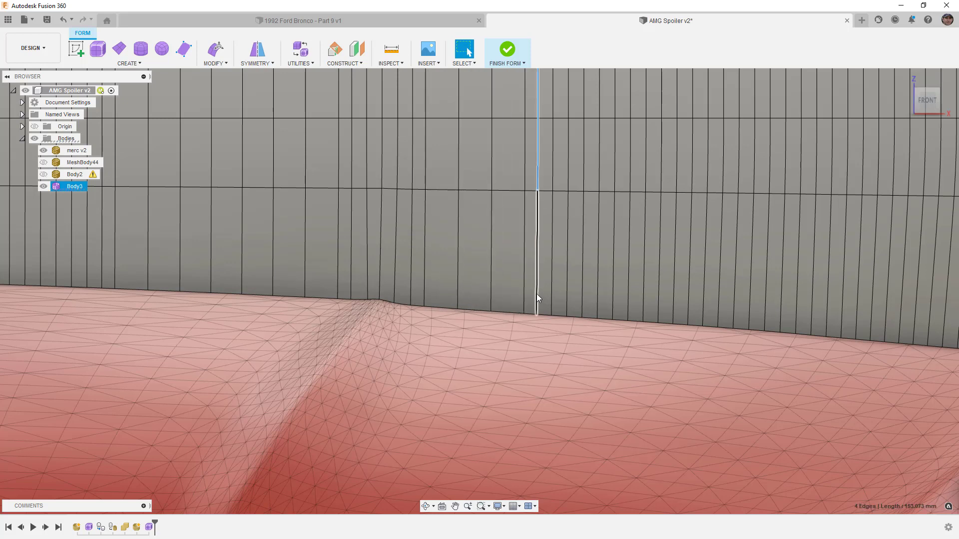
key("Delete")
double_click(566, 292)
key("Delete")
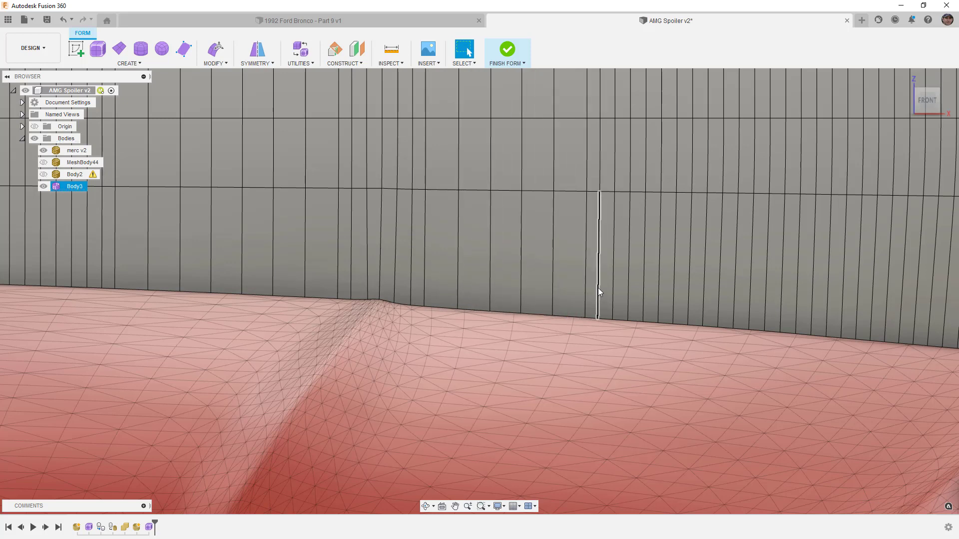
double_click(599, 288)
key("Delete")
left_click(377, 300)
middle_click_drag(377, 300, 423, 330, "shift")
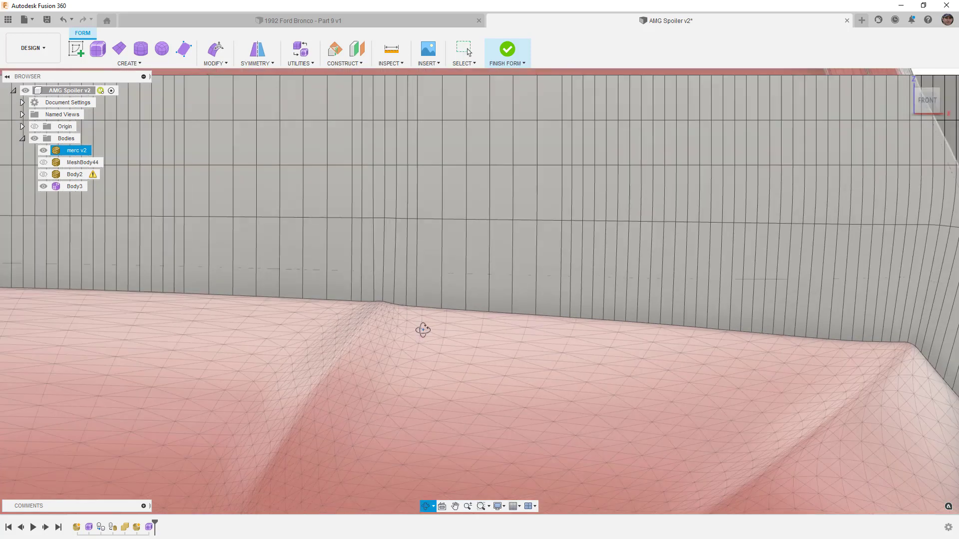
scroll(422, 329, "down", 5)
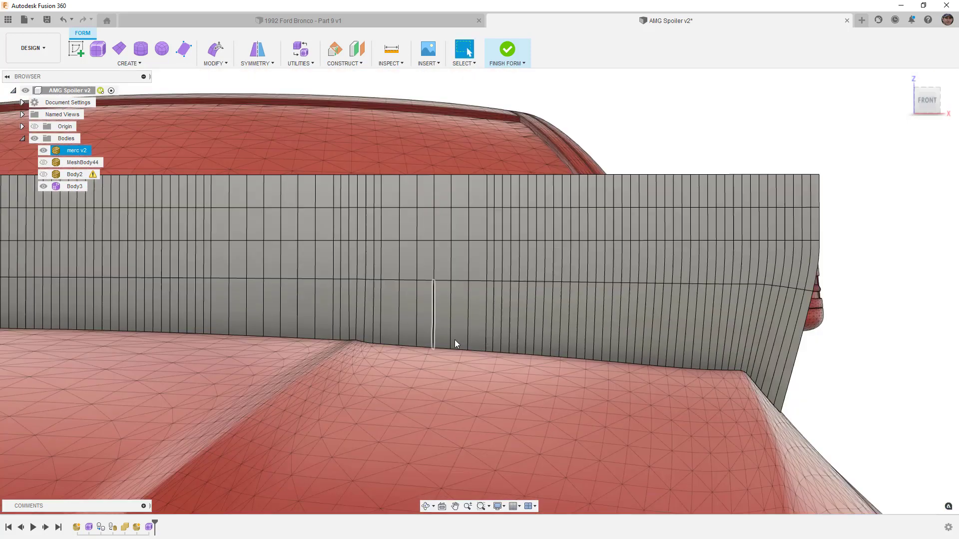
left_click(872, 182)
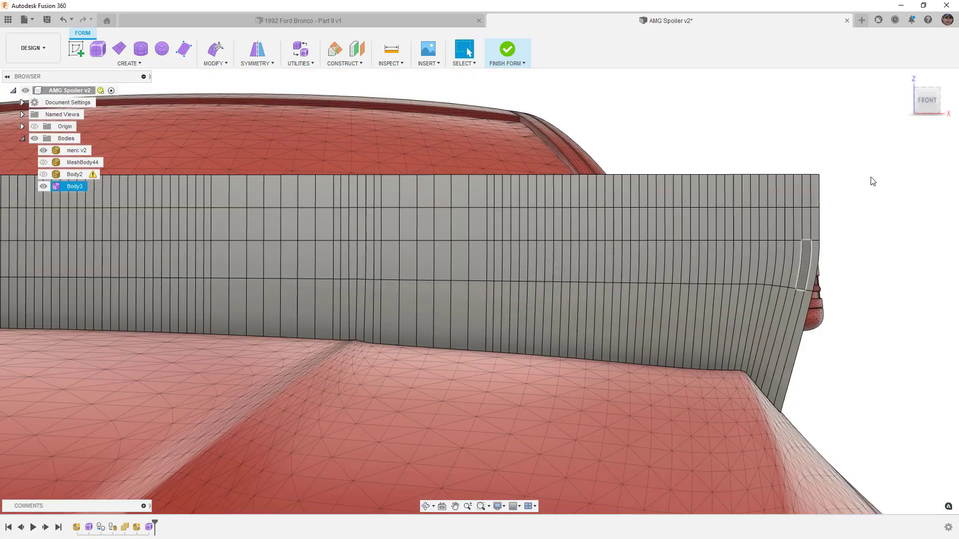
scroll(480, 265, "up", 5)
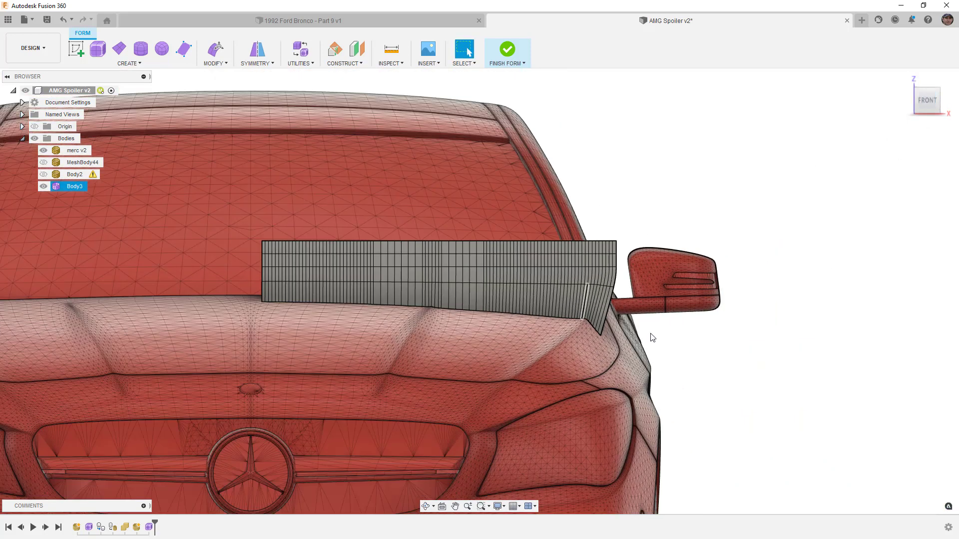
left_click(787, 357)
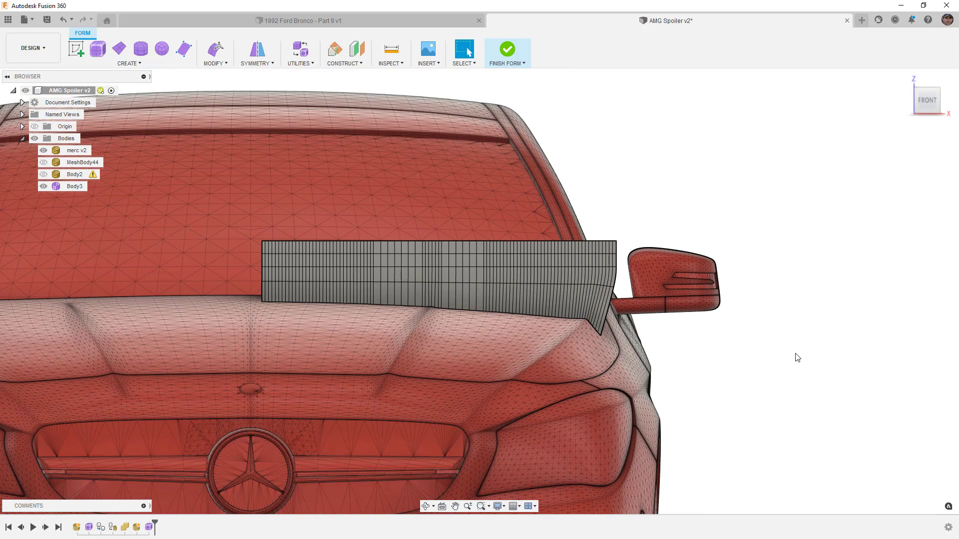